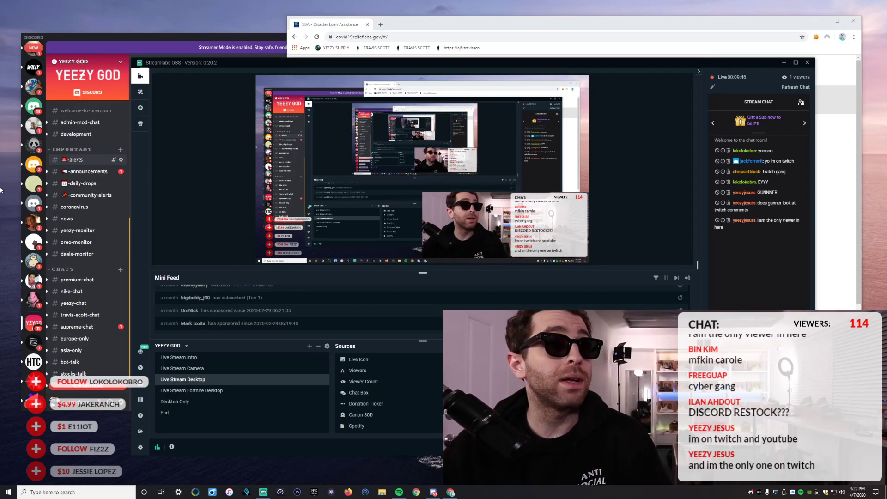
# Minimize Streamlabs OBS and bring Discord's #alerts post with the SBA link in front.
pyautogui.click(784, 62)
pyautogui.click(360, 36)
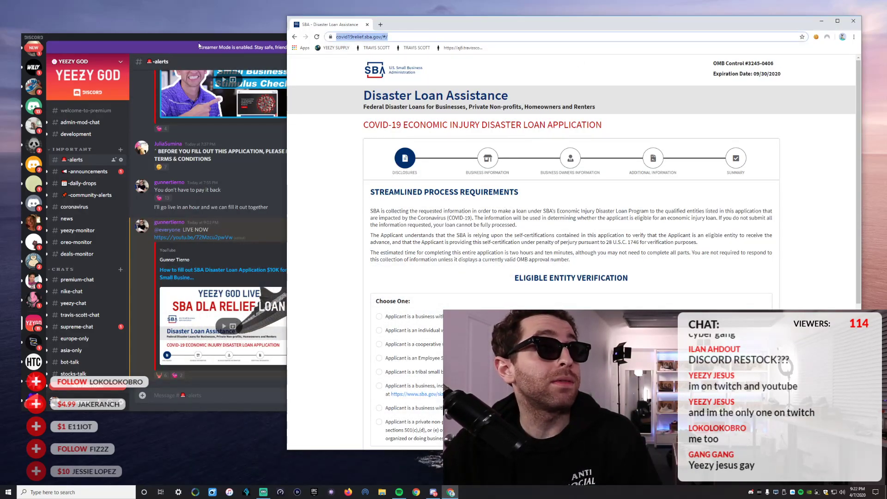
pyautogui.scroll(5, 170, 84)
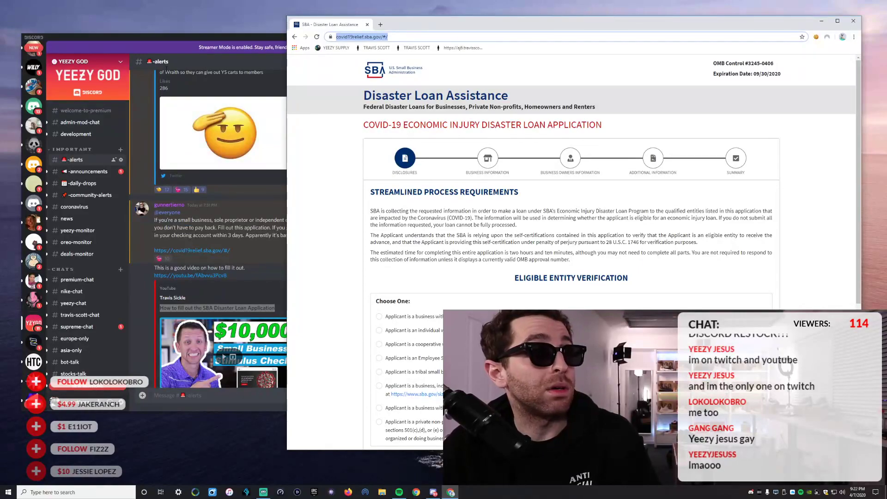
pyautogui.moveTo(173, 42); pyautogui.dragTo(166, 40)
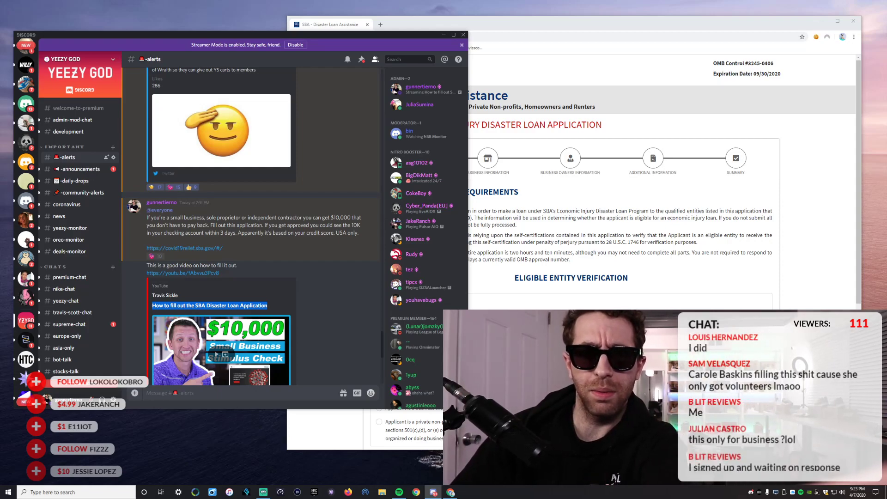
pyautogui.click(261, 493)
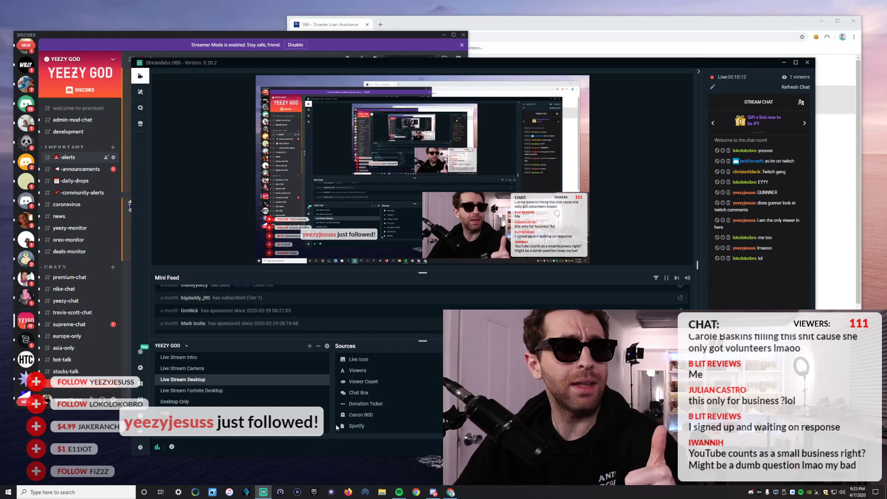
pyautogui.click(784, 62)
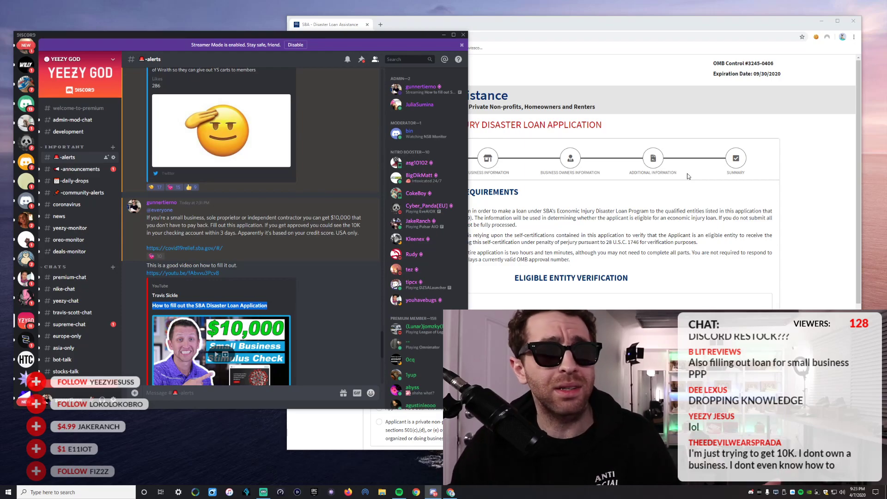
# Bring the Chrome window with the SBA loan application back in front of Discord.
pyautogui.scroll(-5, 427, 131)
pyautogui.scroll(-5, 318, 186)
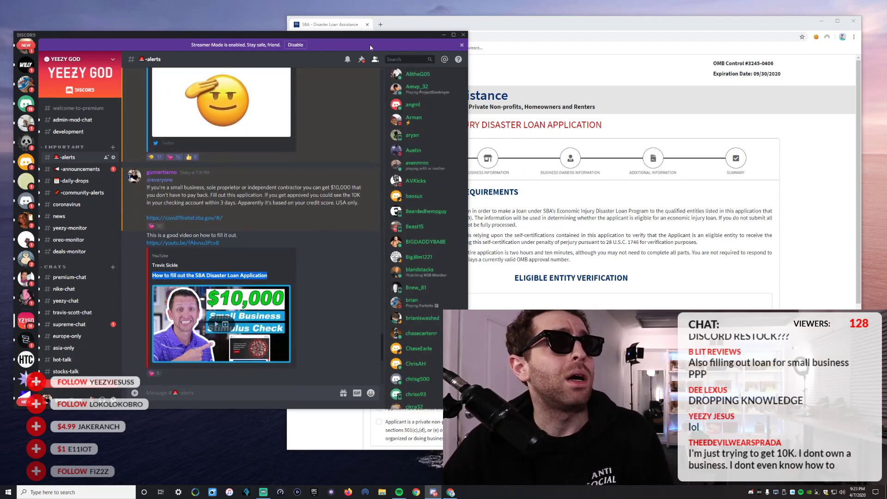
pyautogui.scroll(10, 318, 186)
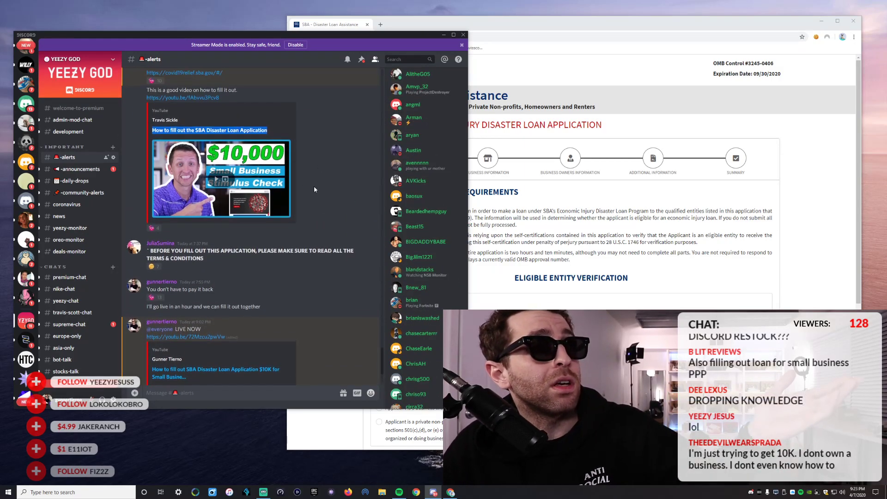
pyautogui.click(533, 28)
pyautogui.click(419, 36)
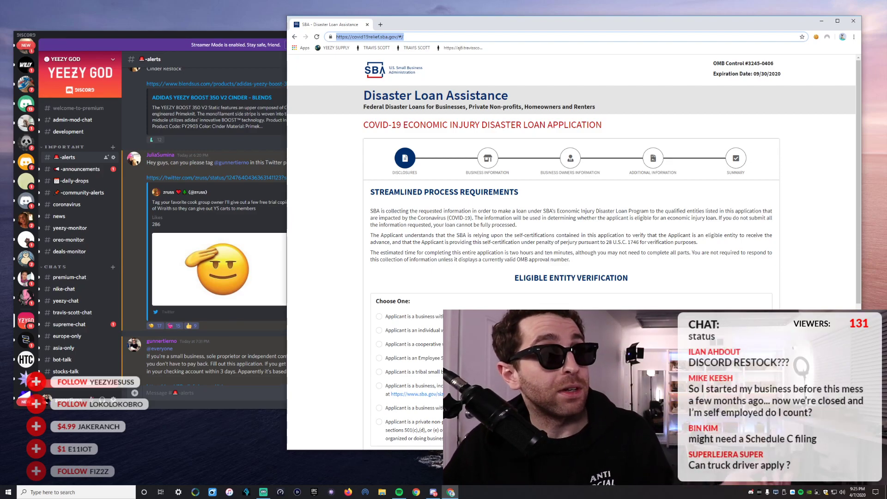
# Scroll Discord's #alerts messages and raise the Discord window over the SBA page.
pyautogui.scroll(-3, 153, 355)
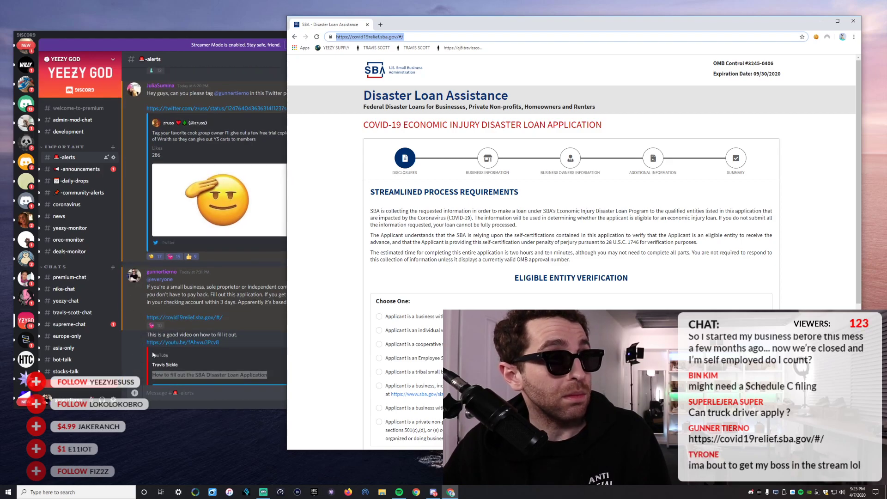
pyautogui.scroll(-3, 153, 354)
pyautogui.click(132, 284)
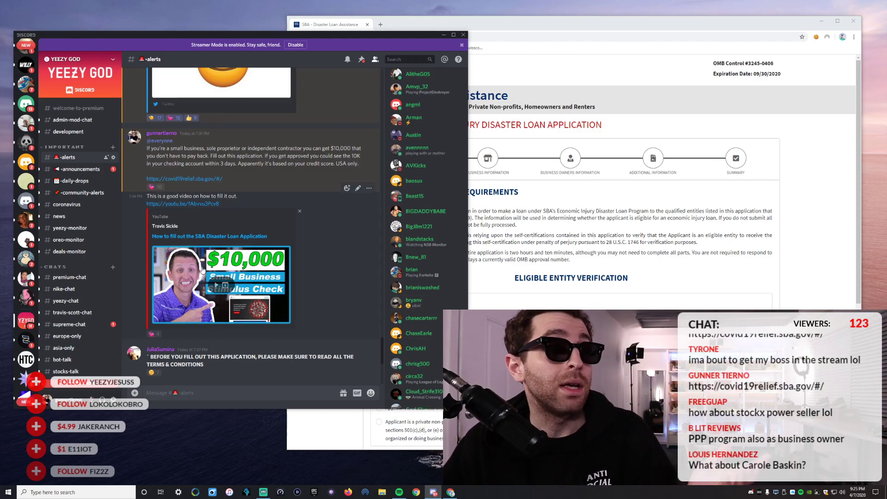
pyautogui.rightClick(177, 208)
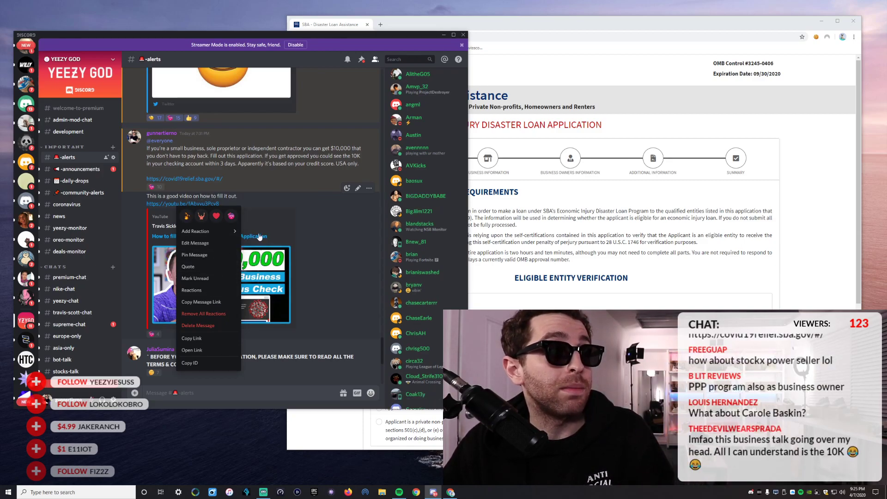
pyautogui.click(737, 201)
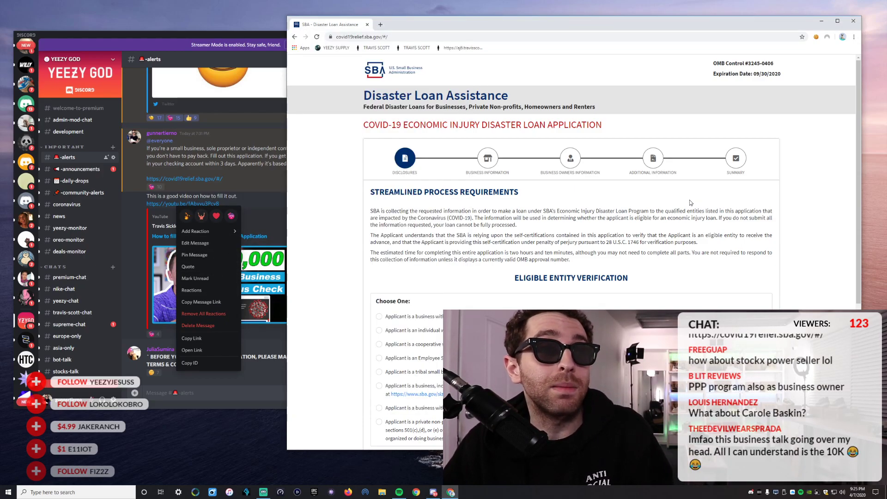
pyautogui.click(163, 40)
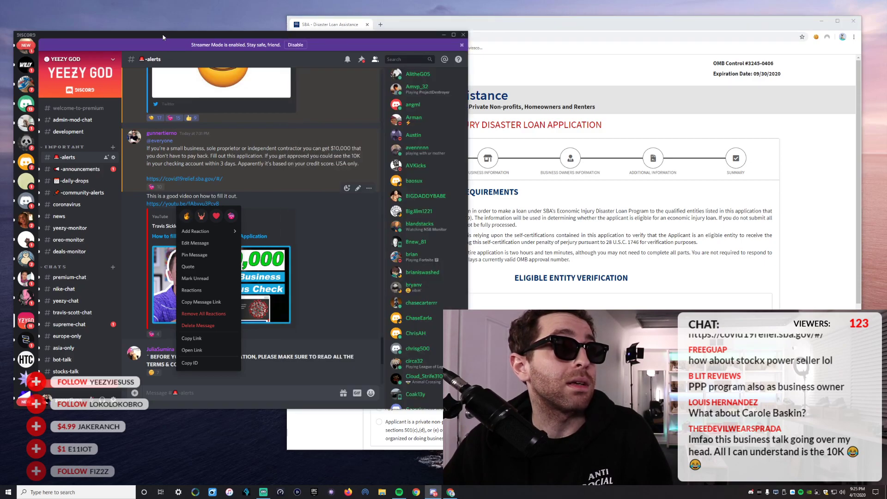
pyautogui.click(257, 296)
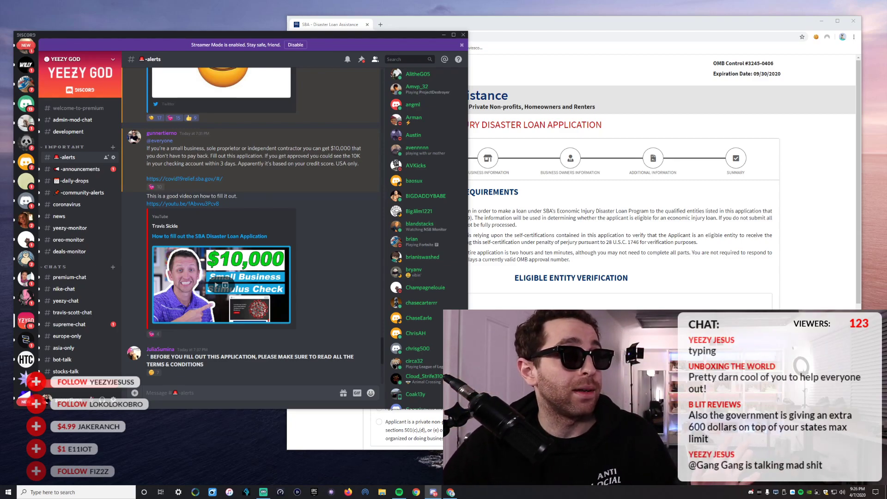
# Scroll #alerts to the LIVE NOW SBA DLA relief loan video post and refocus Discord.
pyautogui.scroll(-5, 362, 339)
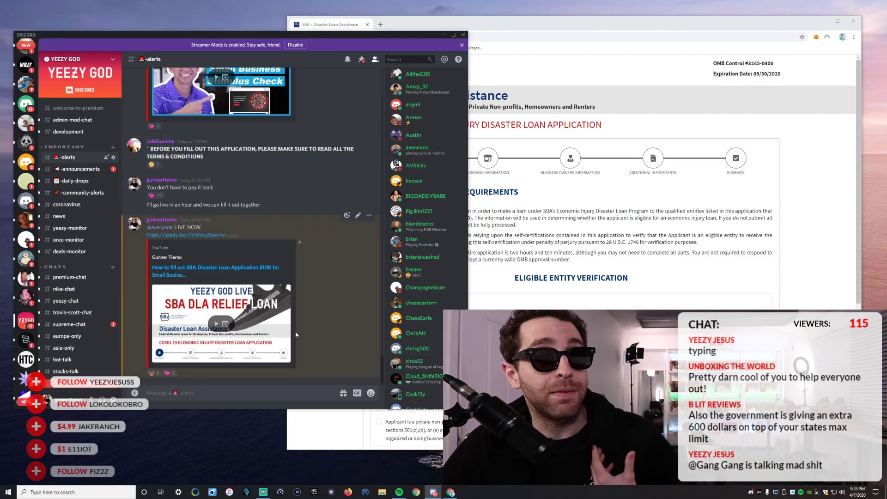
pyautogui.click(681, 197)
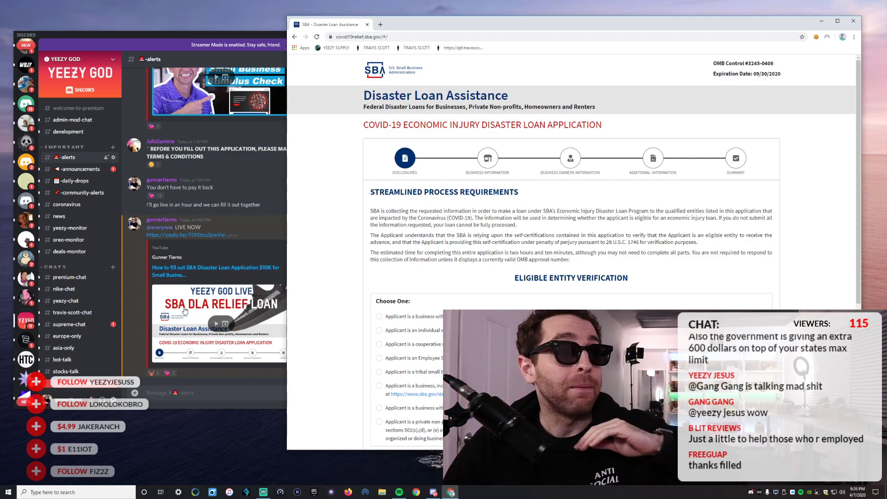
pyautogui.click(156, 395)
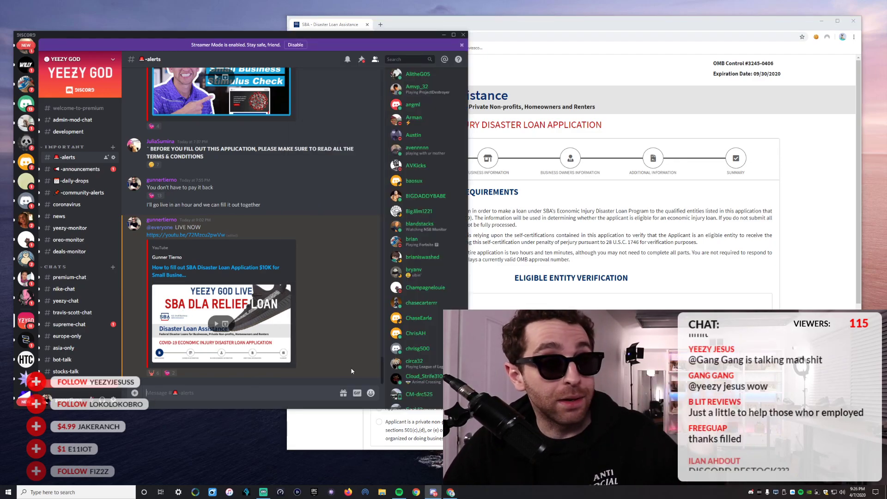
# Nudge the Discord window right and drag the SBA loan window's title bar.
pyautogui.moveTo(355, 32); pyautogui.dragTo(357, 33)
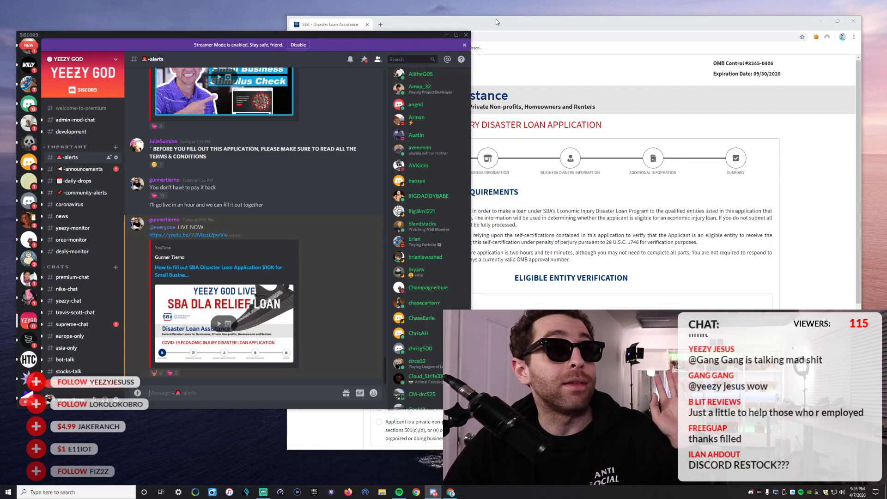
pyautogui.moveTo(495, 19); pyautogui.dragTo(506, 18)
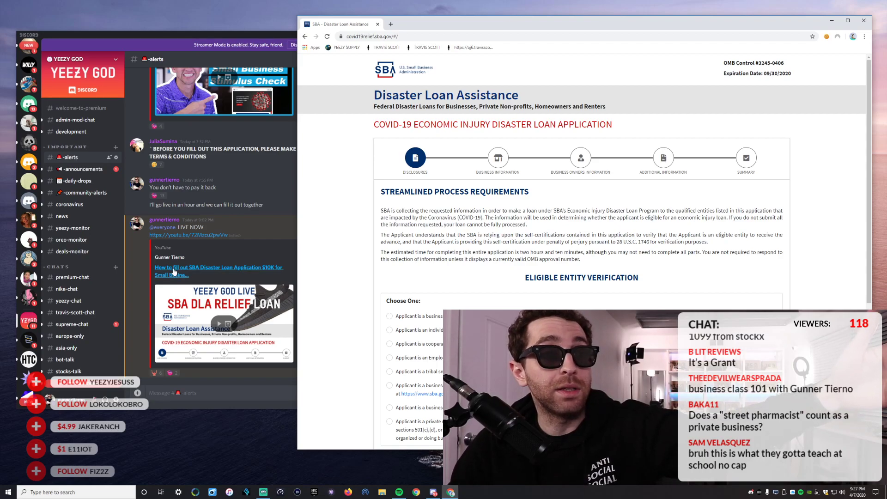
pyautogui.scroll(-4, 502, 276)
pyautogui.scroll(1, 503, 278)
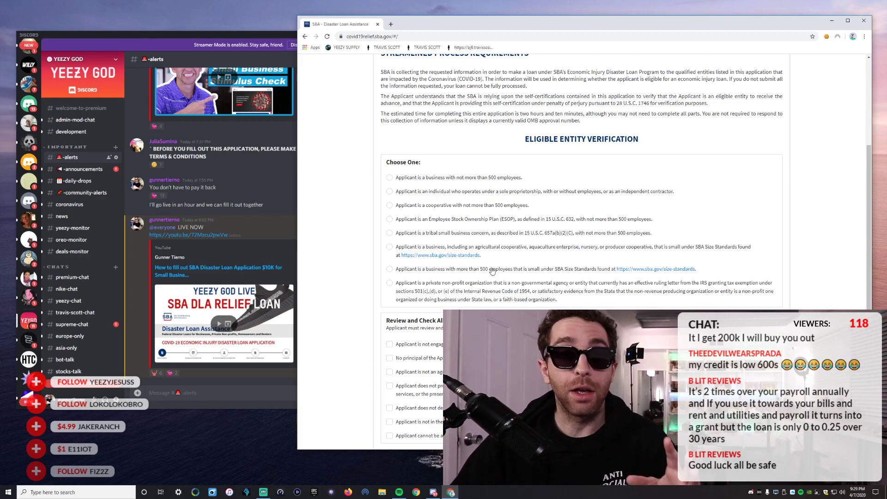
# Shift the SBA loan form window left and move Discord down to its right.
pyautogui.scroll(-2, 492, 274)
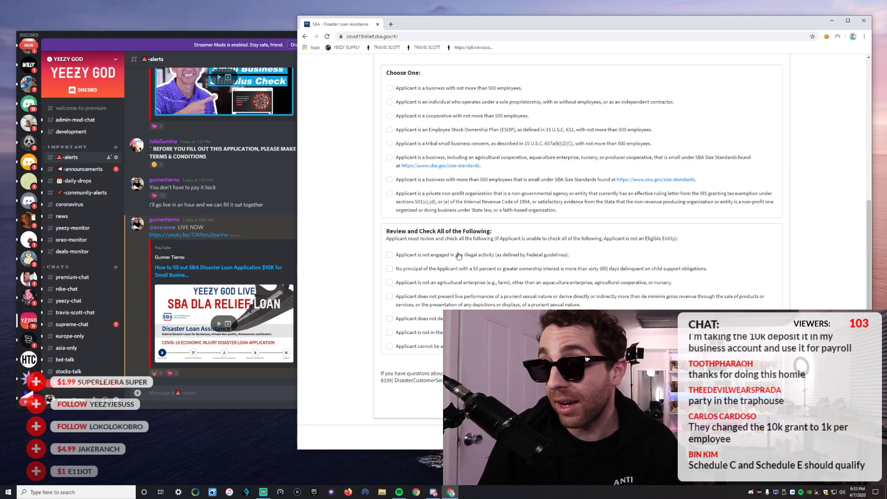
pyautogui.moveTo(451, 35); pyautogui.dragTo(398, 36)
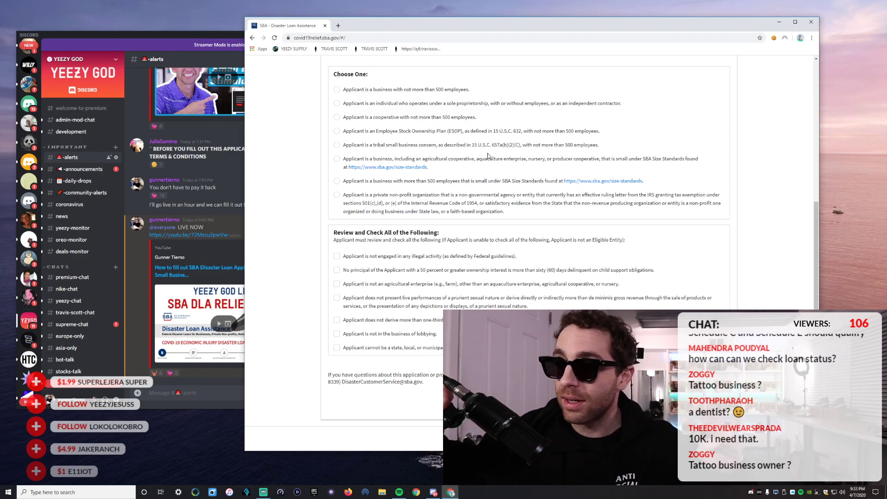
pyautogui.moveTo(156, 36); pyautogui.dragTo(260, 23)
# Nudge the Discord window further right over the loan form's right side.
pyautogui.moveTo(613, 51); pyautogui.dragTo(648, 48)
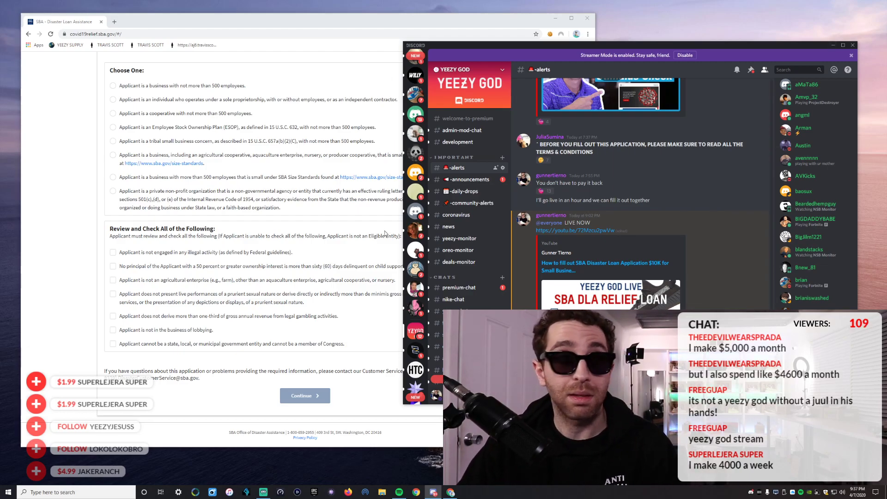
# Snap the narrowed loan form to the left half, Discord right, with the page at top.
pyautogui.moveTo(512, 48); pyautogui.dragTo(540, 11)
pyautogui.moveTo(386, 19); pyautogui.dragTo(361, 21)
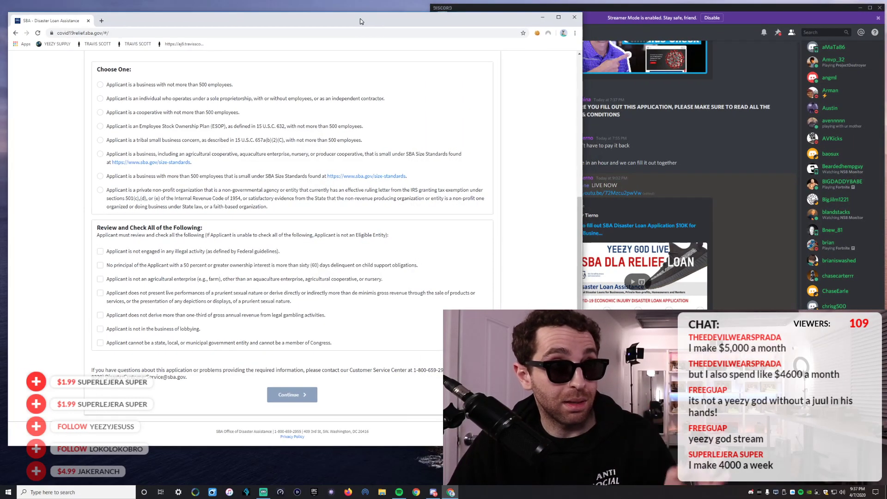
pyautogui.moveTo(582, 86); pyautogui.dragTo(482, 88)
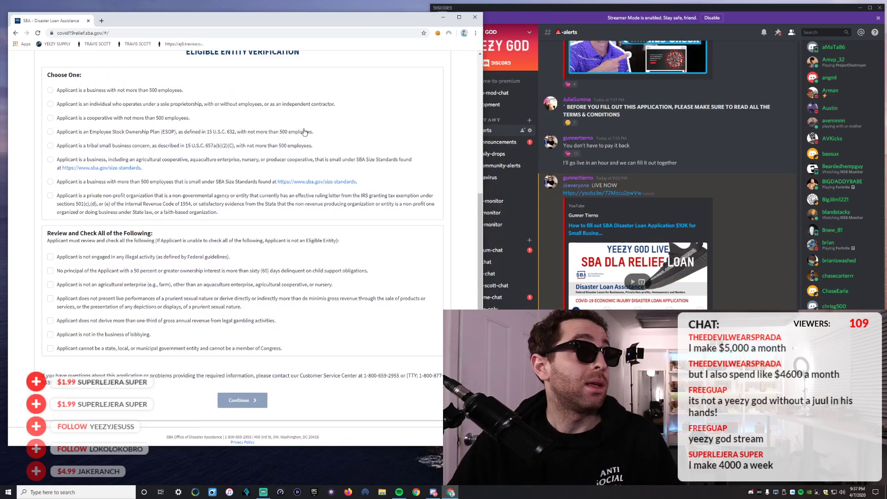
pyautogui.scroll(5, 303, 131)
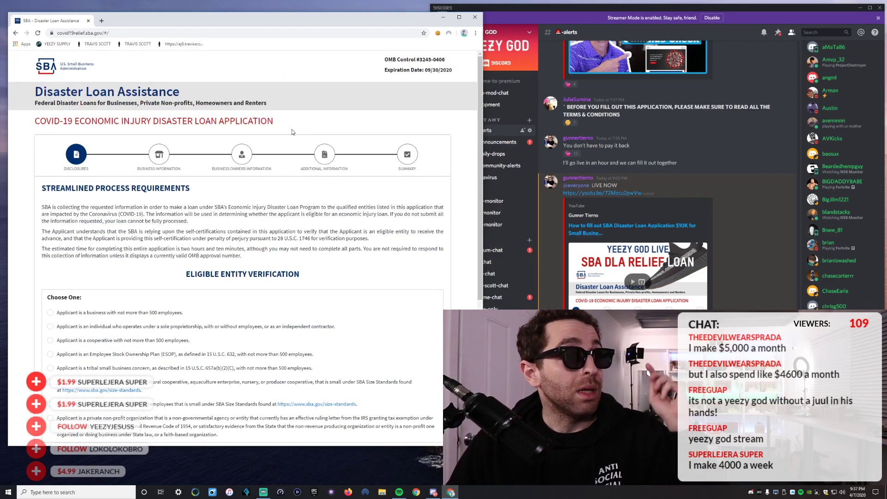
pyautogui.moveTo(291, 17); pyautogui.dragTo(0, 12)
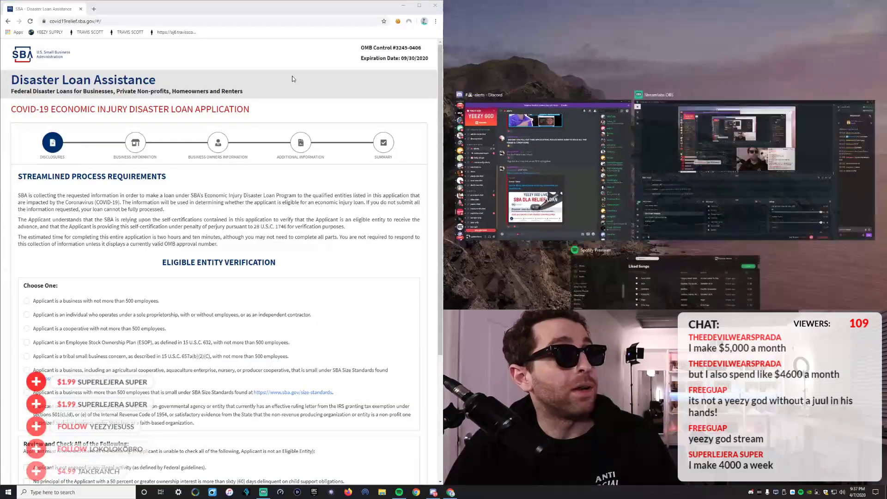
pyautogui.click(554, 85)
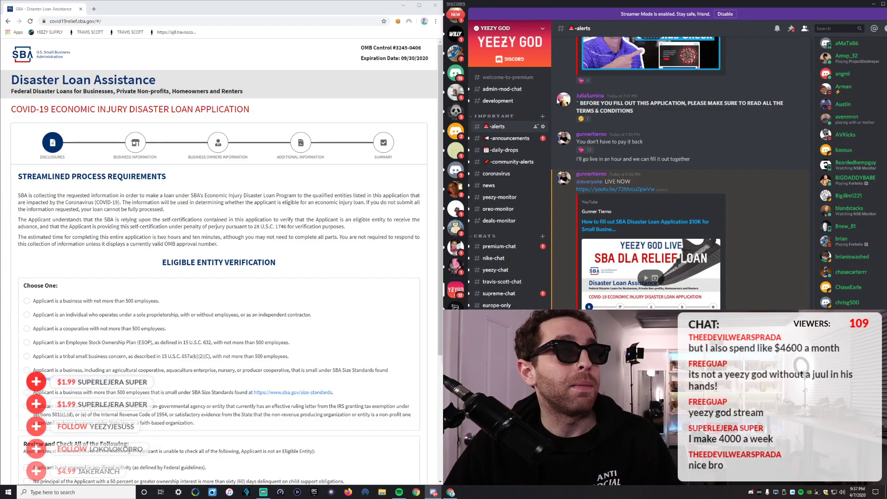
pyautogui.scroll(-3, 494, 249)
pyautogui.scroll(3, 494, 249)
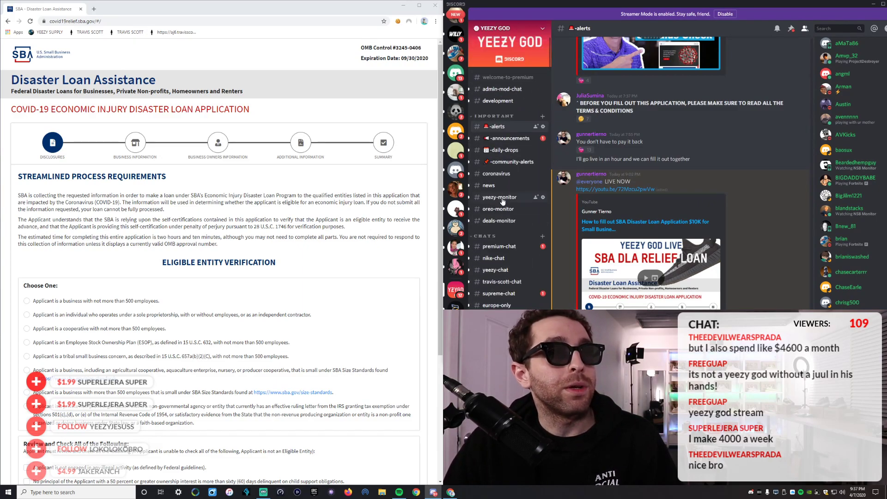
pyautogui.click(499, 246)
pyautogui.scroll(-10, 619, 251)
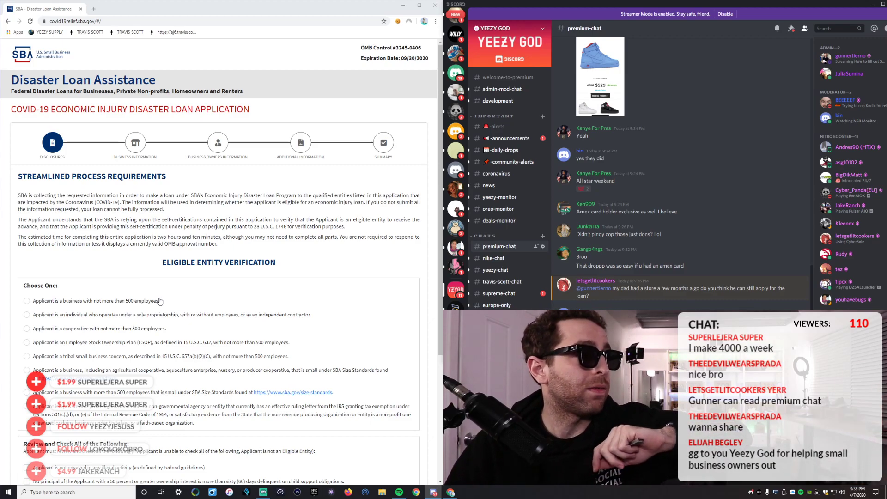
pyautogui.scroll(-1, 159, 301)
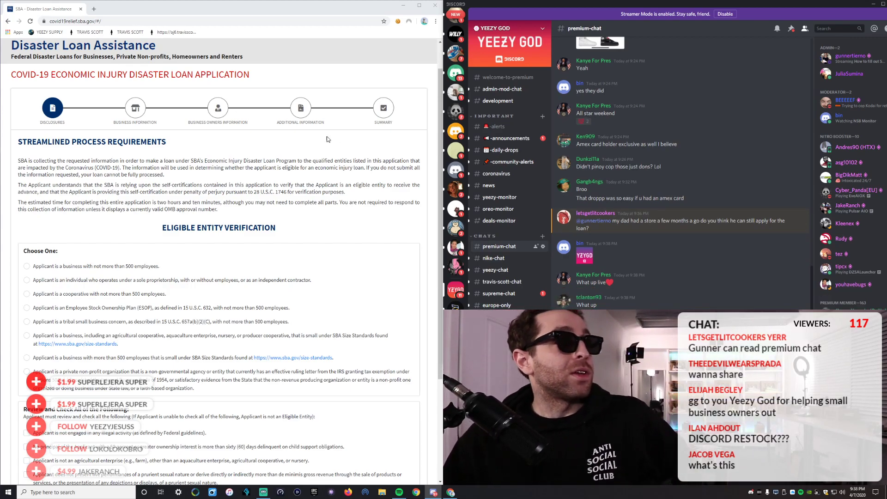
pyautogui.click(68, 20)
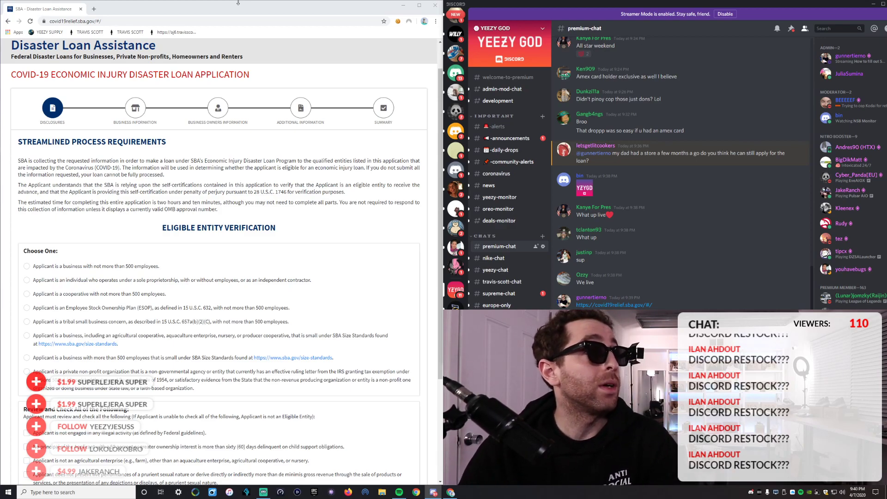
pyautogui.scroll(1, 91, 105)
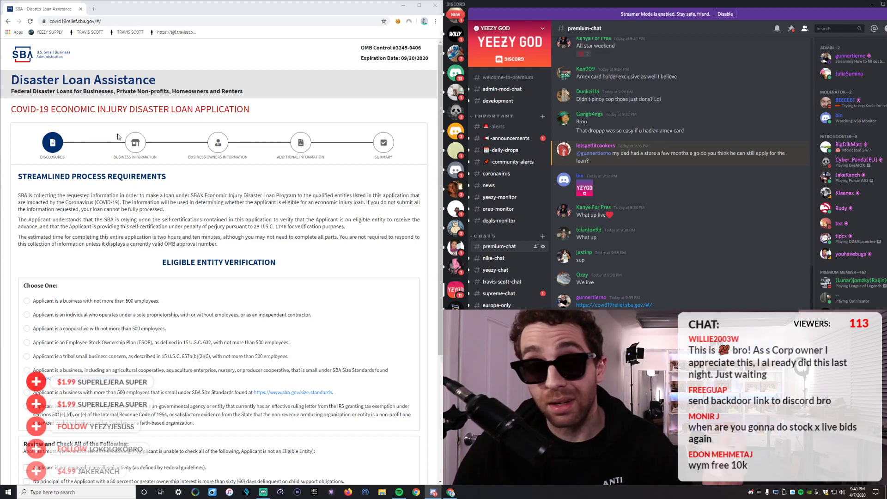
pyautogui.scroll(-1, 154, 202)
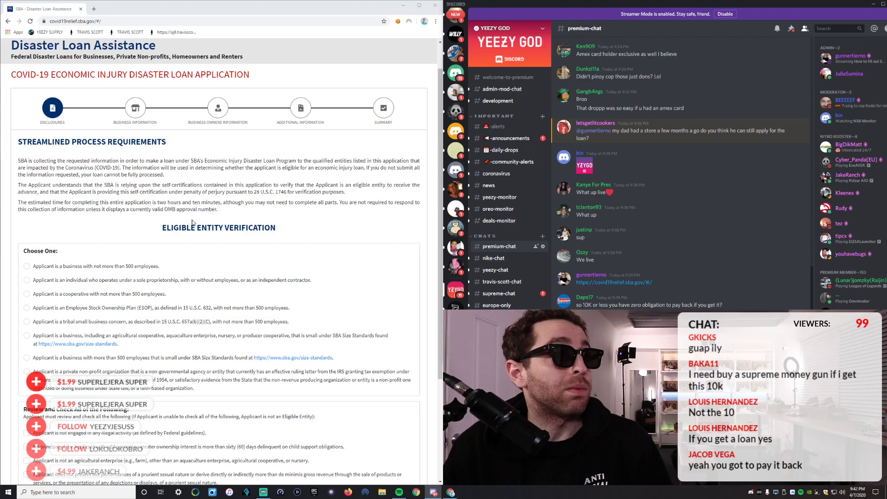
pyautogui.scroll(1, 356, 129)
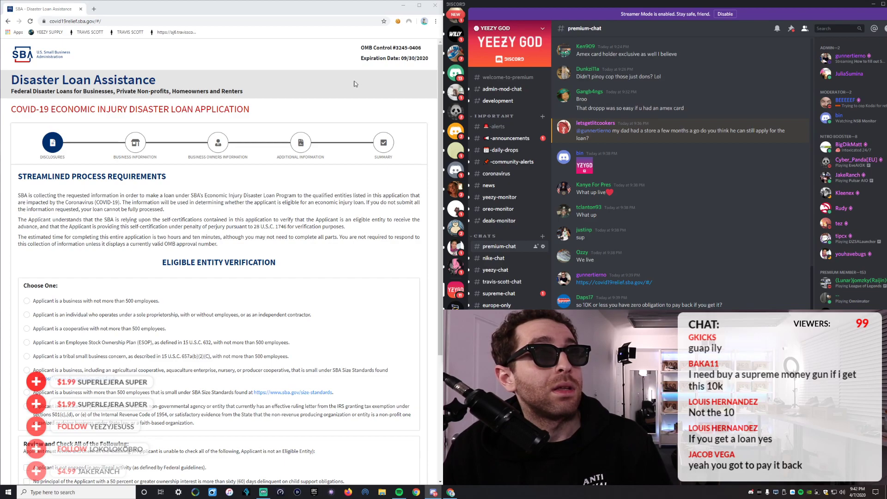
pyautogui.scroll(-2, 301, 131)
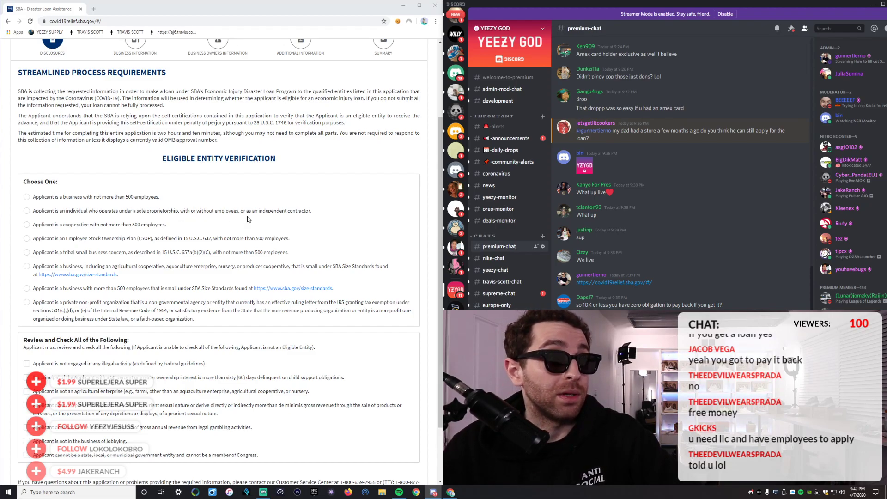
# Choose 'Applicant is an individual who operates under a sole proprietorship…' in the Choose One list.
pyautogui.click(26, 211)
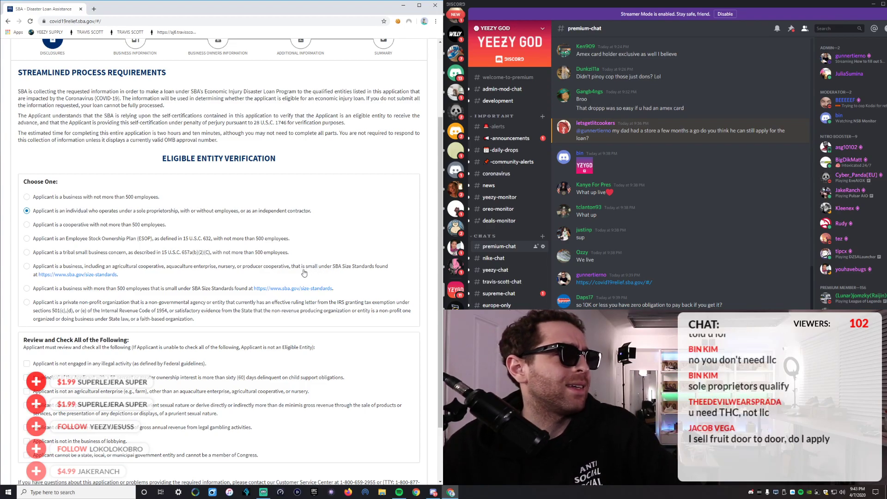
pyautogui.scroll(-1, 53, 275)
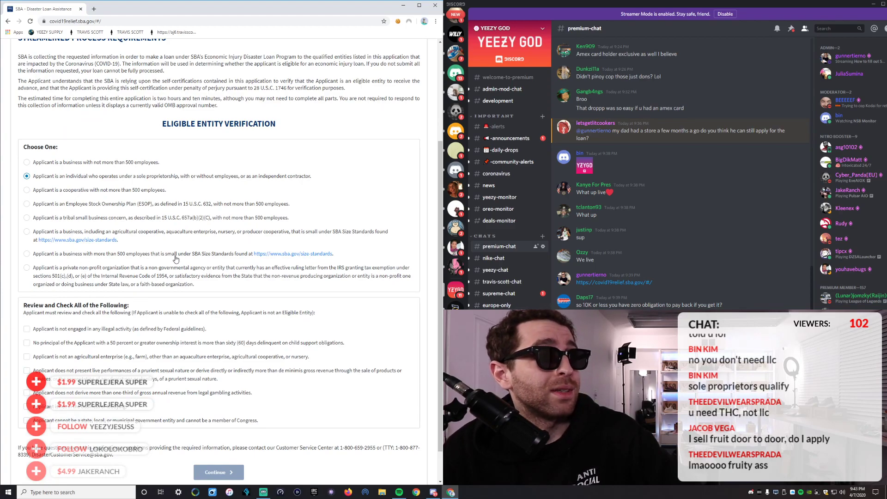
pyautogui.scroll(-1, 74, 240)
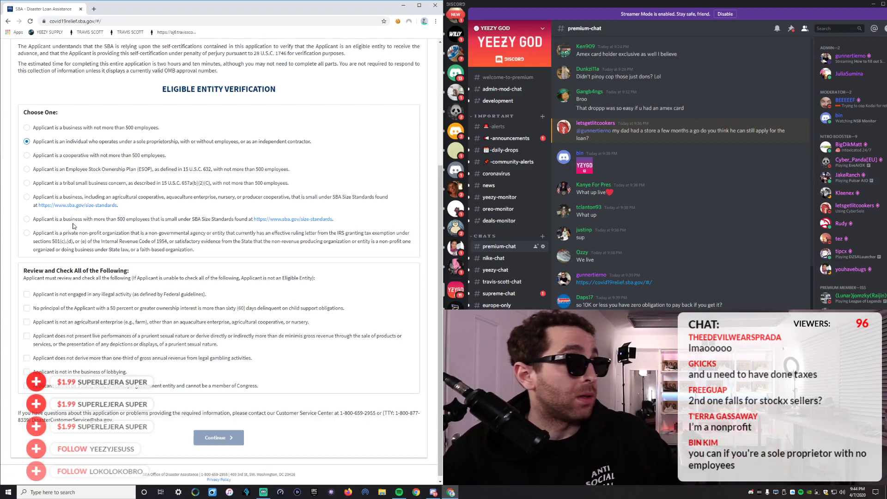
pyautogui.scroll(-1, 75, 249)
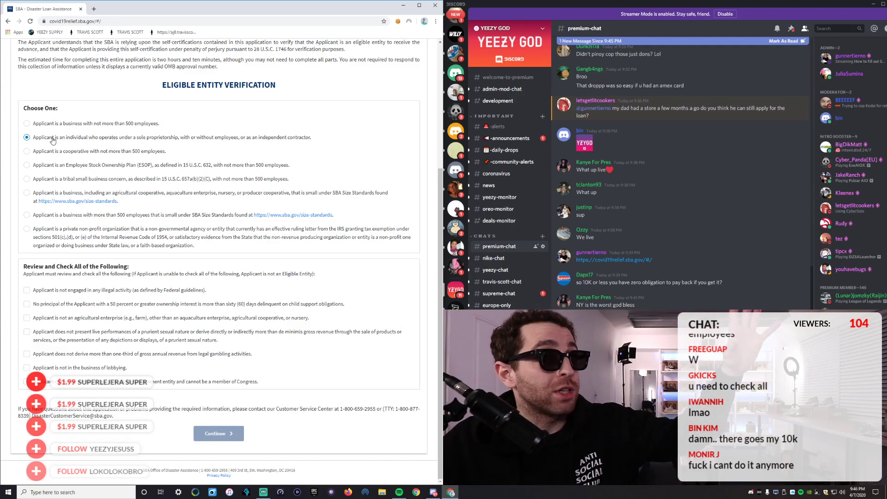
pyautogui.click(26, 123)
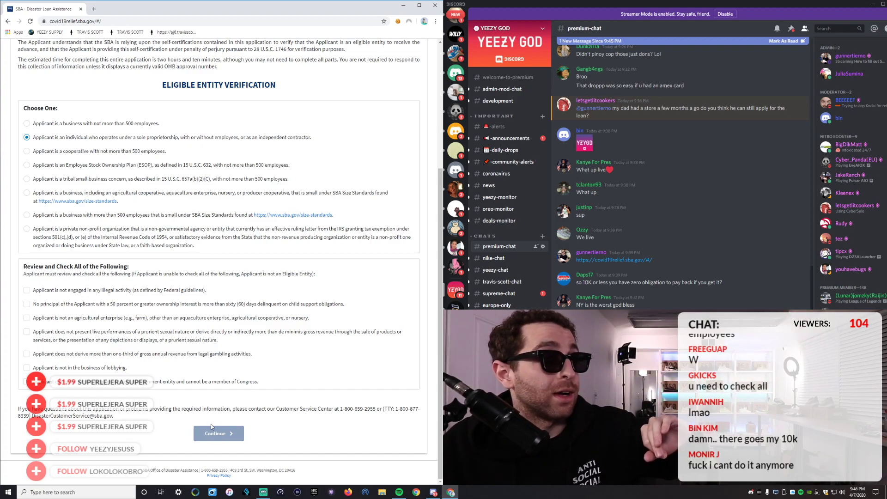
pyautogui.scroll(4, 228, 317)
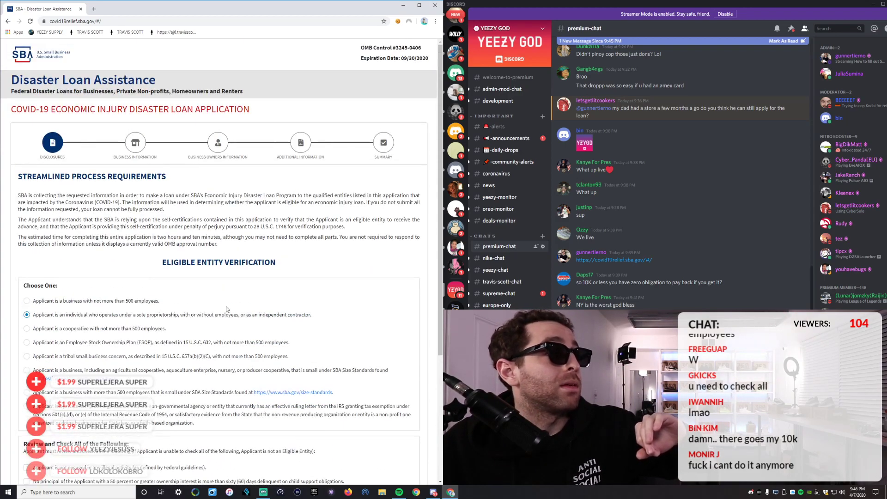
pyautogui.scroll(-4, 227, 309)
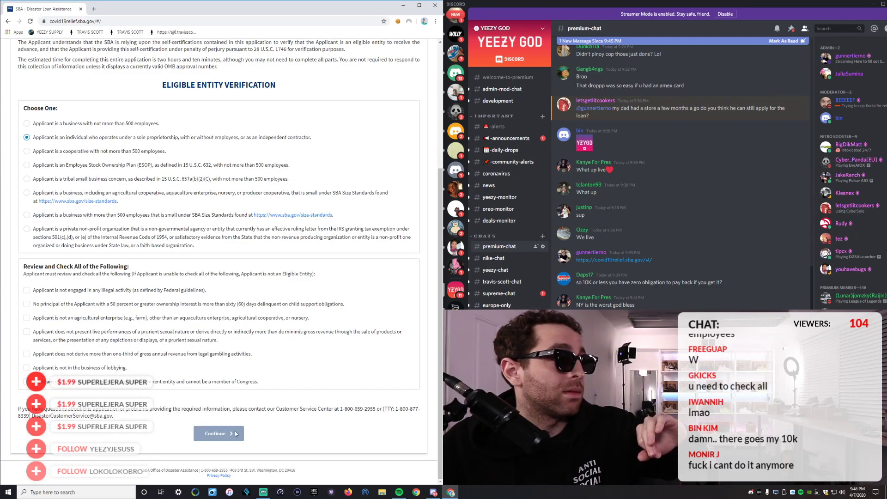
pyautogui.scroll(4, 223, 224)
pyautogui.click(30, 21)
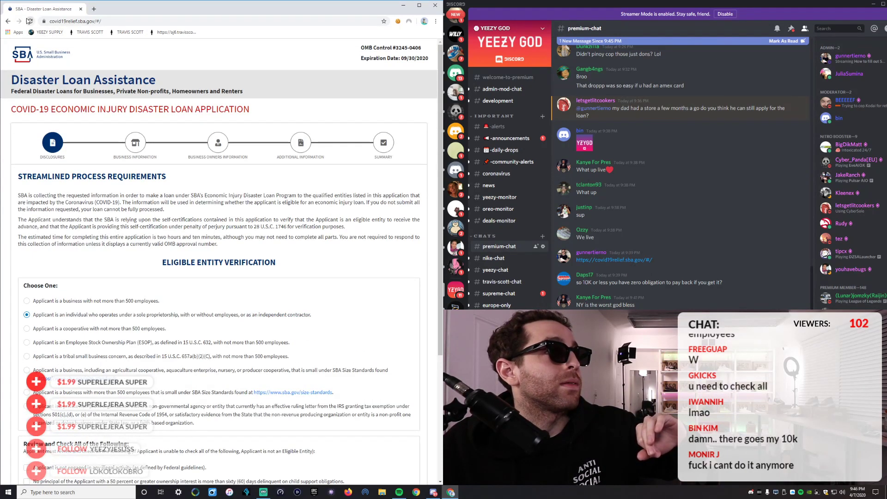
pyautogui.scroll(-2, 99, 226)
pyautogui.scroll(-3, 98, 226)
pyautogui.click(26, 137)
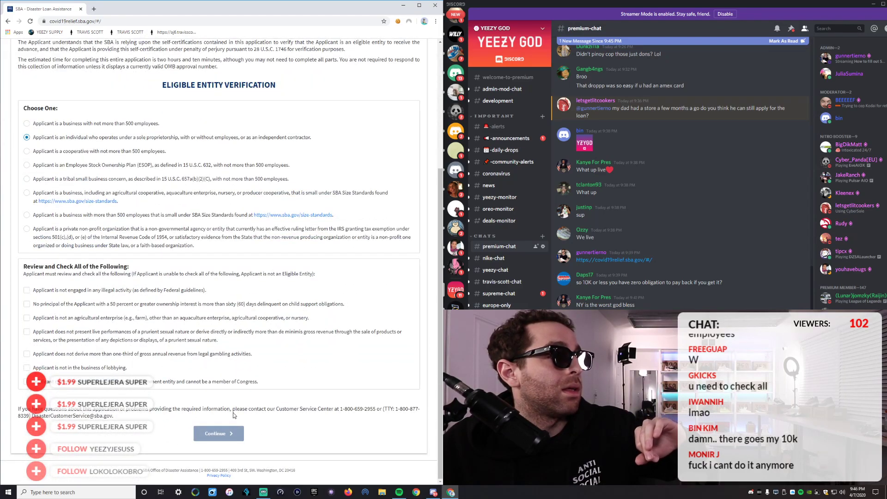
pyautogui.scroll(4, 193, 275)
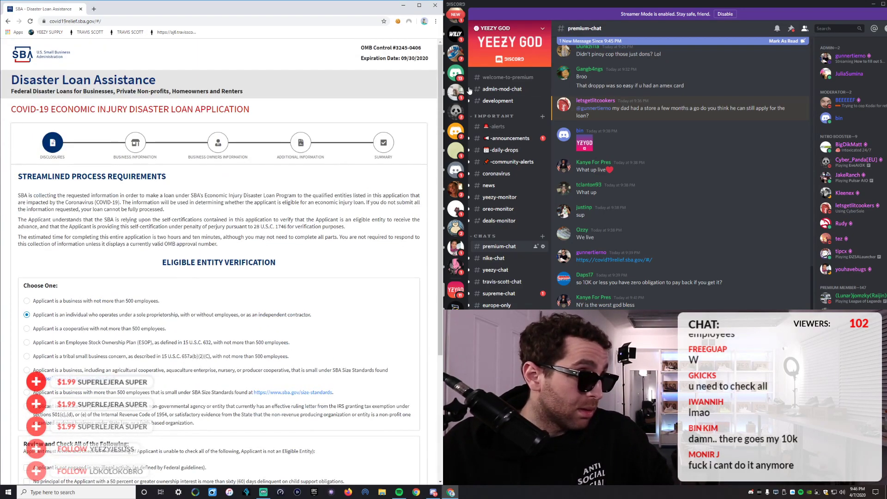
# Widen the browser window and bring the Review and Check All conditions into view.
pyautogui.moveTo(443, 82); pyautogui.dragTo(511, 83)
pyautogui.scroll(-2, 280, 225)
pyautogui.scroll(-3, 281, 225)
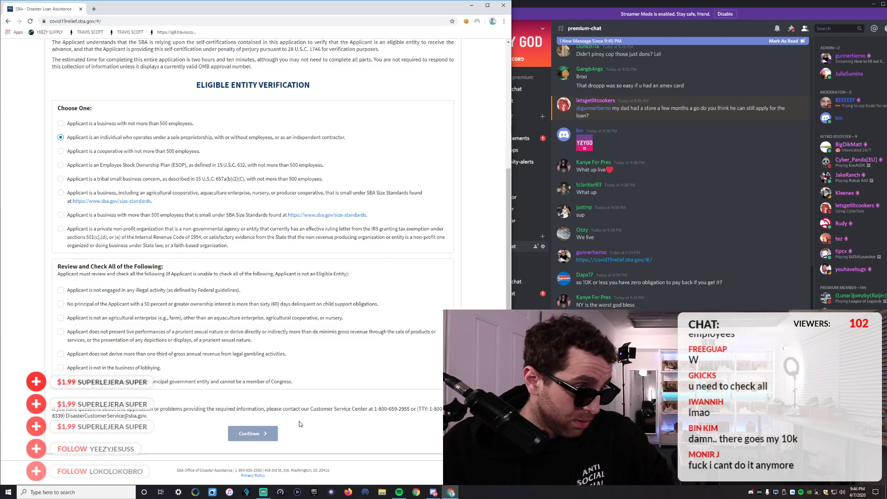
pyautogui.scroll(5, 65, 144)
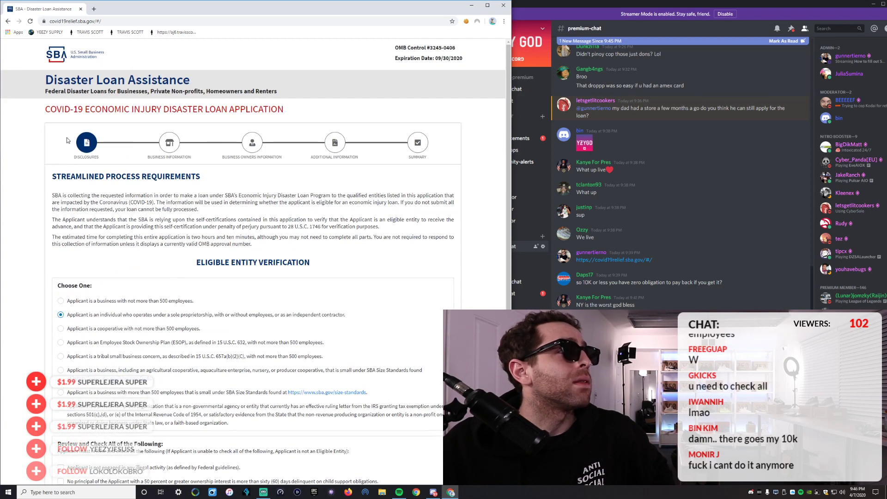
pyautogui.scroll(-5, 70, 148)
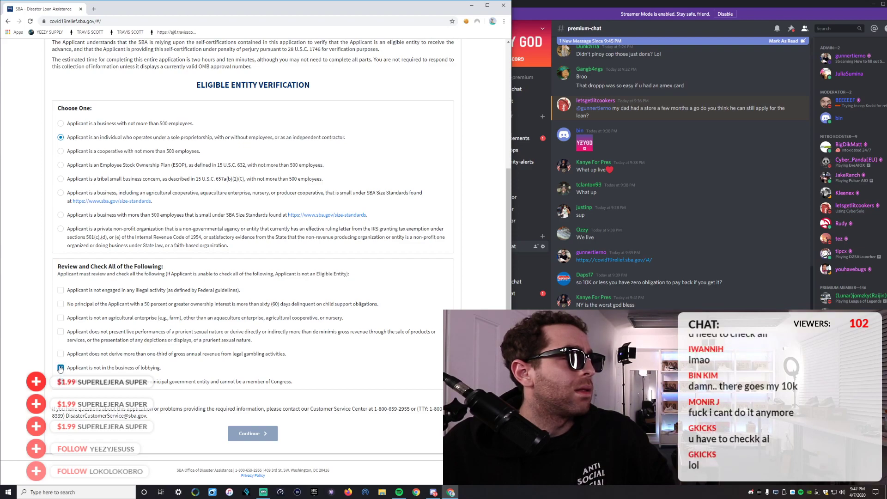
# Certify no illegal activity, child support, agriculture, prurient content, limited gambling, and continue.
pyautogui.click(60, 290)
pyautogui.click(60, 304)
pyautogui.click(60, 318)
pyautogui.click(61, 332)
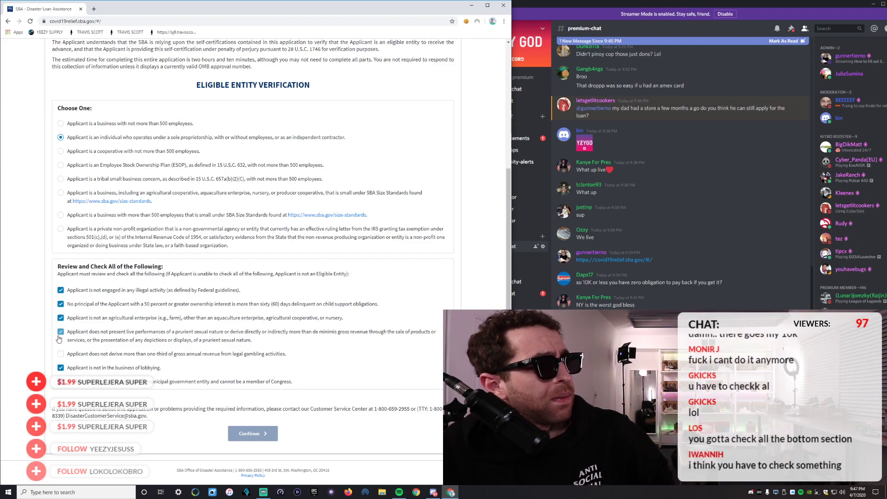
pyautogui.click(60, 355)
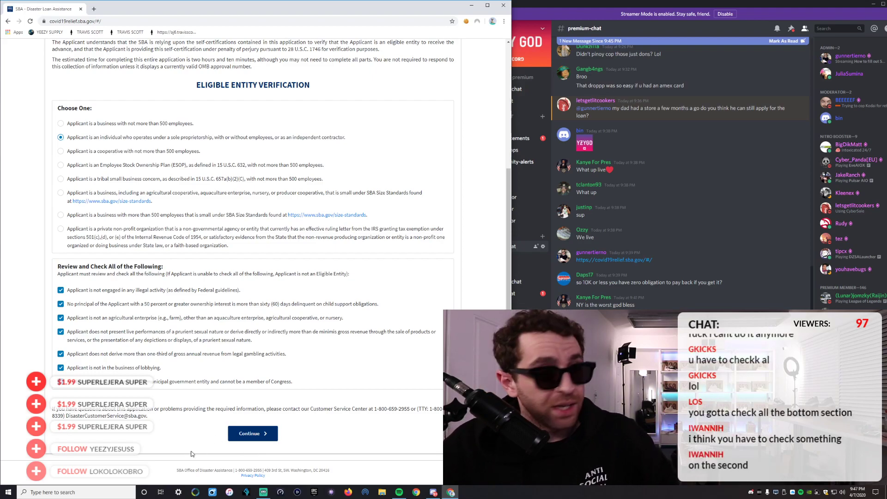
pyautogui.click(251, 434)
# Enter a placeholder business legal name and select it for editing.
pyautogui.click(91, 213)
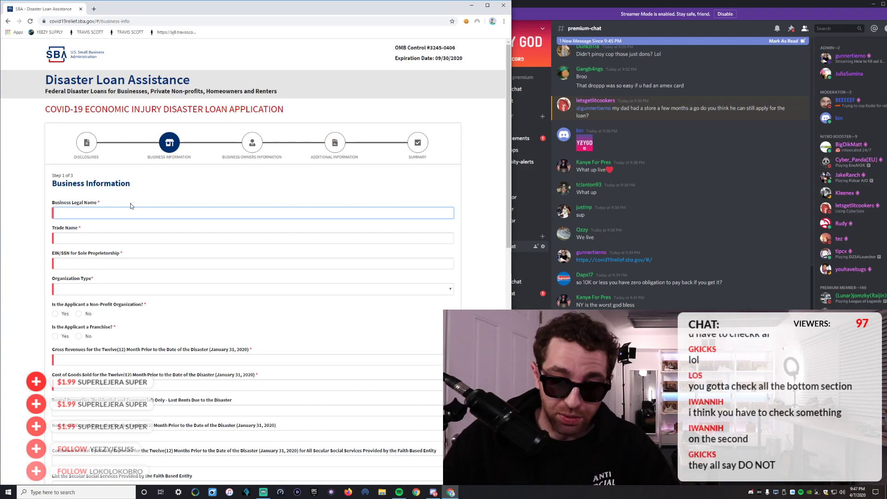
pyautogui.write('YEEZY GOD')
pyautogui.moveTo(91, 214); pyautogui.dragTo(56, 214)
pyautogui.click(72, 215)
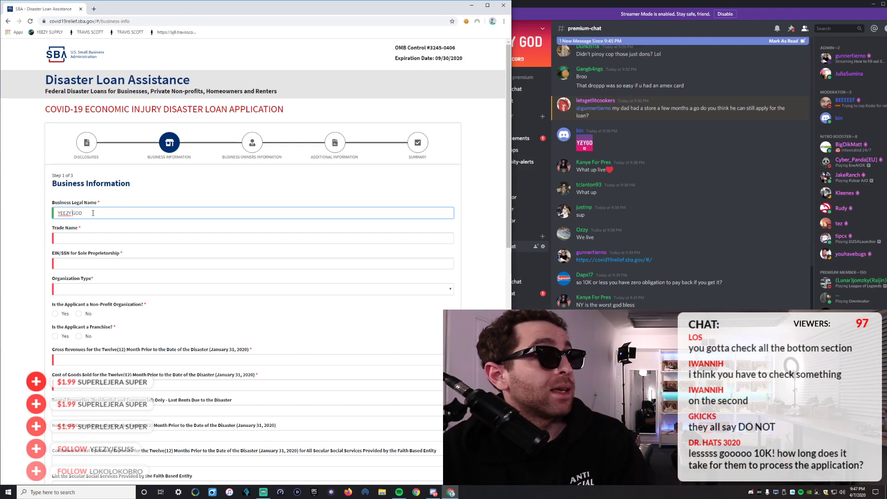
pyautogui.moveTo(74, 211); pyautogui.dragTo(13, 214)
pyautogui.click(83, 236)
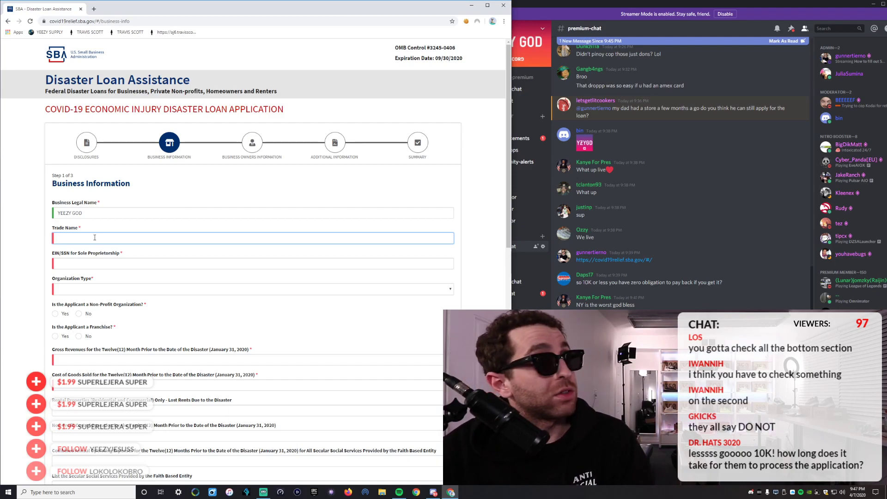
# Overwrite the Business Legal Name with the owner's full name, then begin the same name as Trade Name.
pyautogui.click(96, 213)
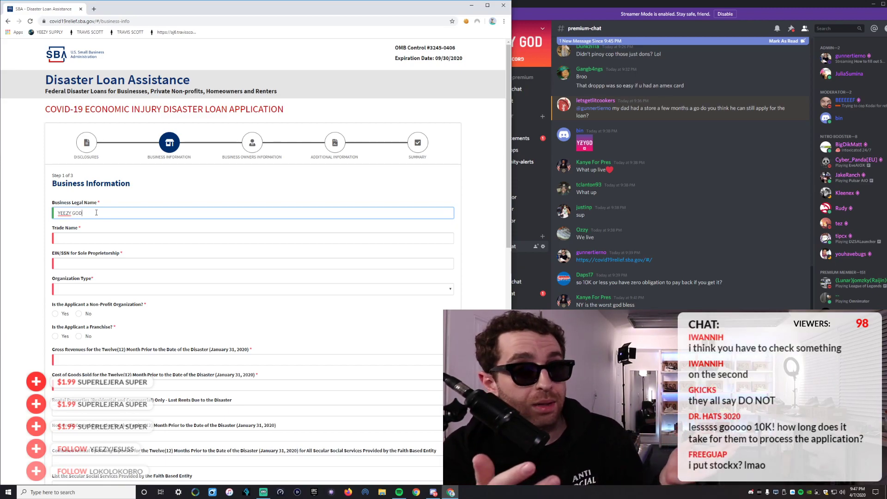
pyautogui.hotkey('ctrl', 'a')
pyautogui.write('GUnner')
pyautogui.press('BackSpace')
pyautogui.press('BackSpace')
pyautogui.press('BackSpace')
pyautogui.press('BackSpace')
pyautogui.press('BackSpace')
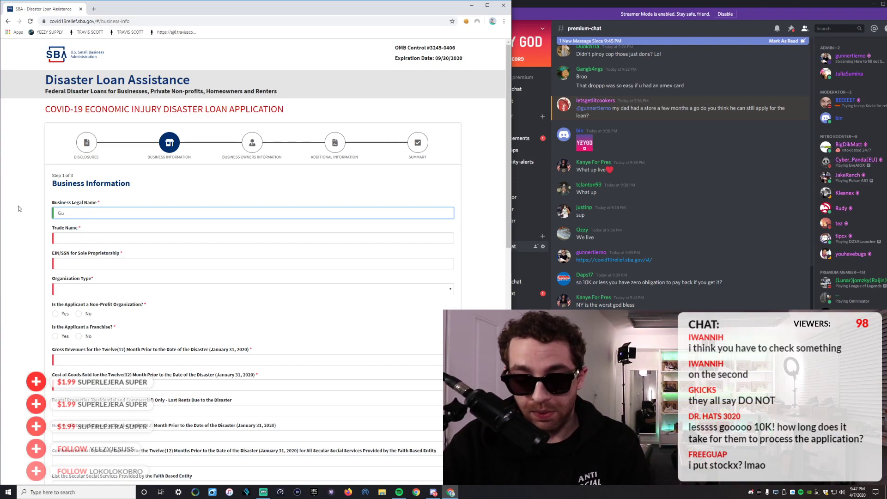
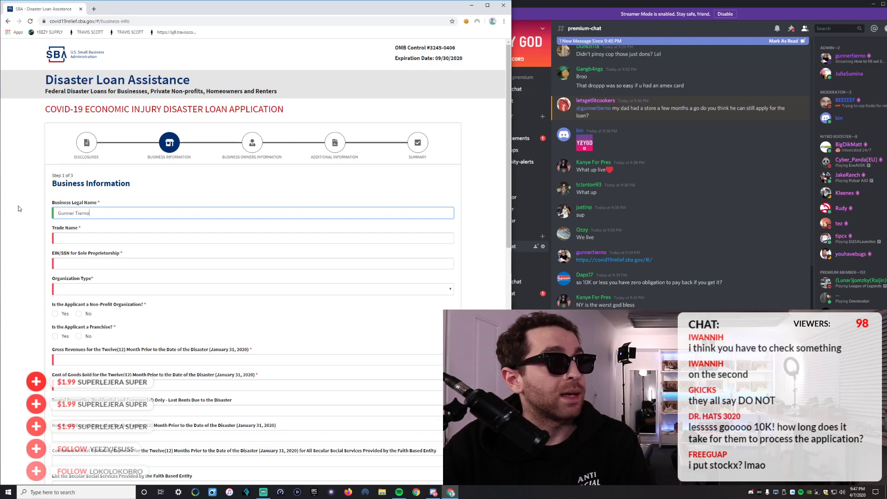
pyautogui.scroll(-10, 18, 206)
pyautogui.scroll(10, 50, 166)
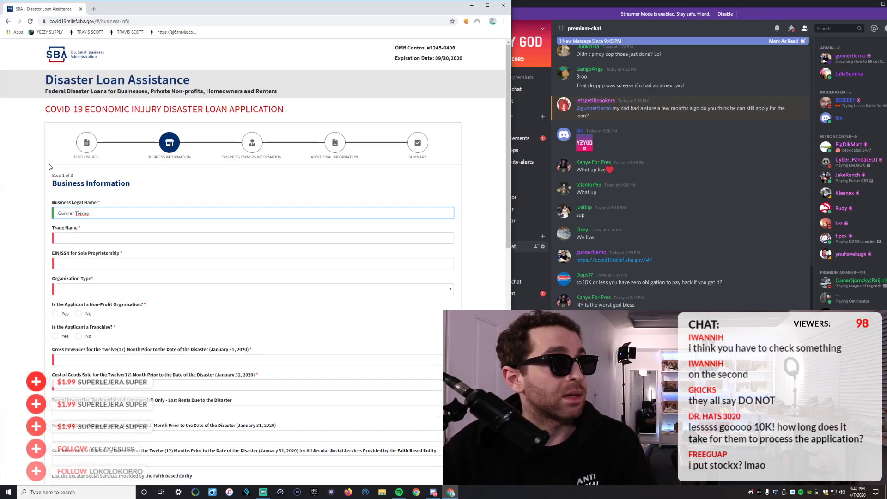
pyautogui.click(76, 236)
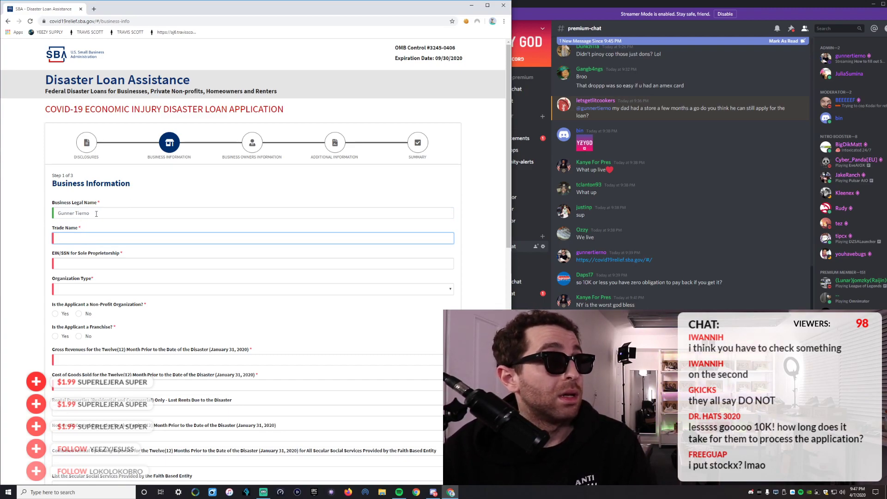
pyautogui.write('GUnner')
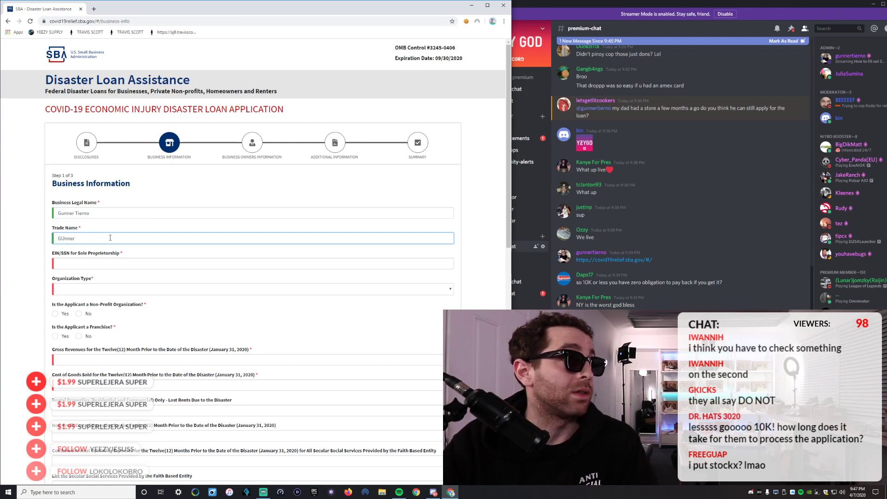
pyautogui.write('unn')
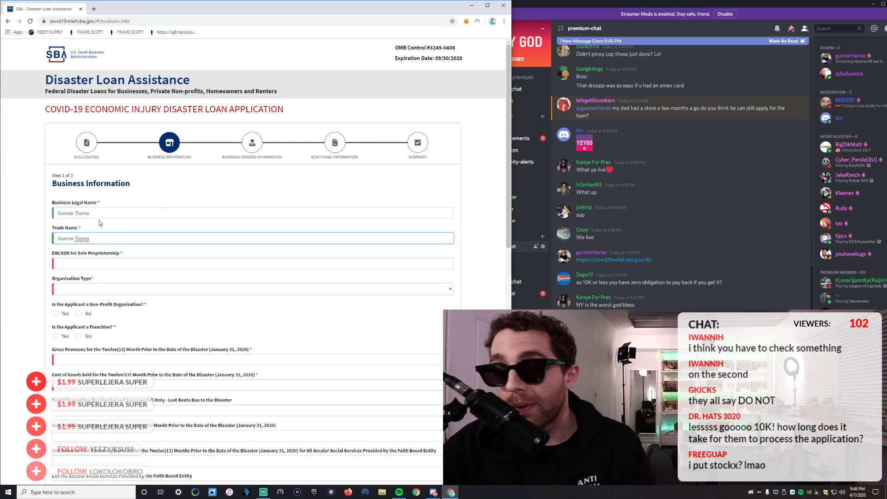
pyautogui.moveTo(93, 213); pyautogui.dragTo(47, 214)
pyautogui.write('YEEZY GOD')
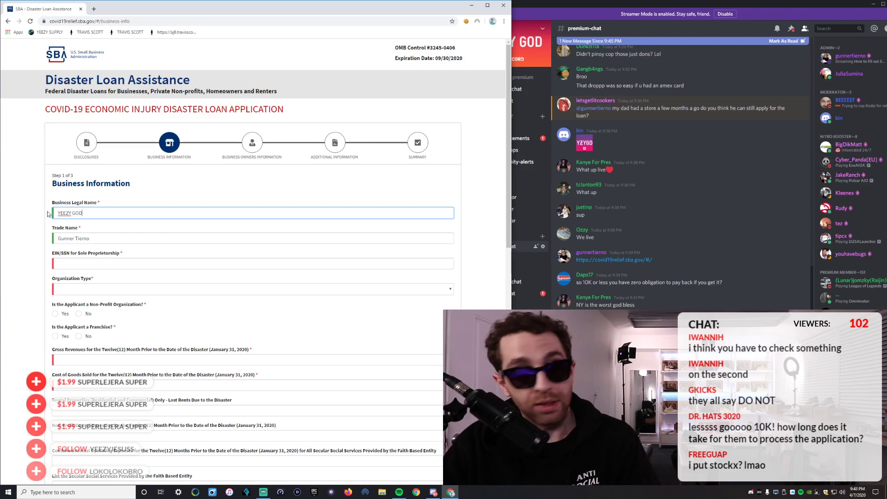
pyautogui.moveTo(98, 238); pyautogui.dragTo(19, 240)
pyautogui.write('YEE')
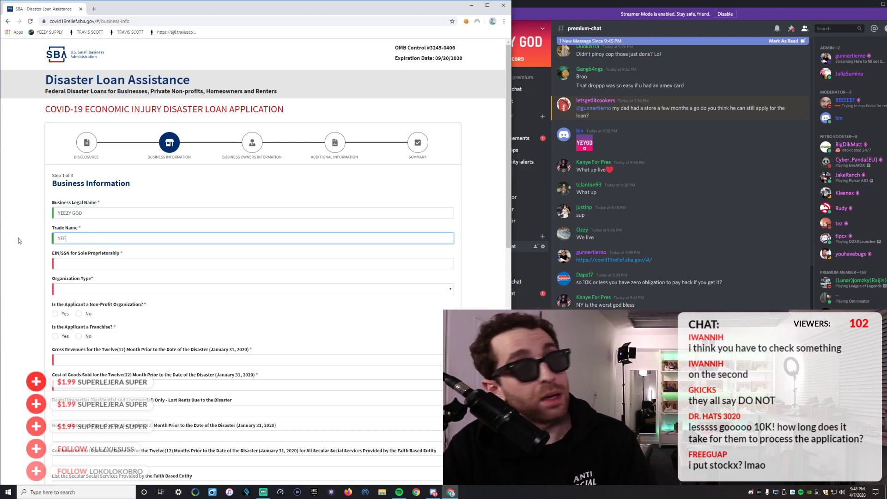
pyautogui.write('ZY GOD')
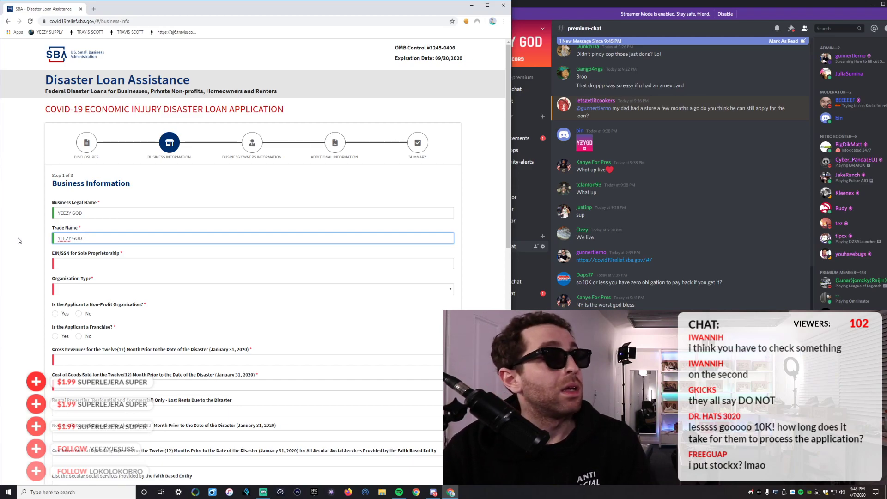
pyautogui.tripleClick(88, 237)
pyautogui.write('HOW')
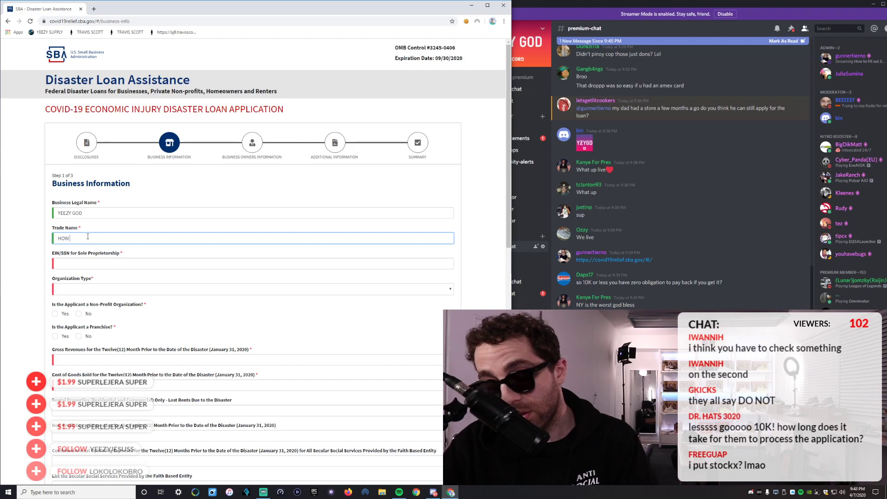
pyautogui.write(' TOCOP')
pyautogui.click(78, 238)
pyautogui.scroll(-1, 105, 224)
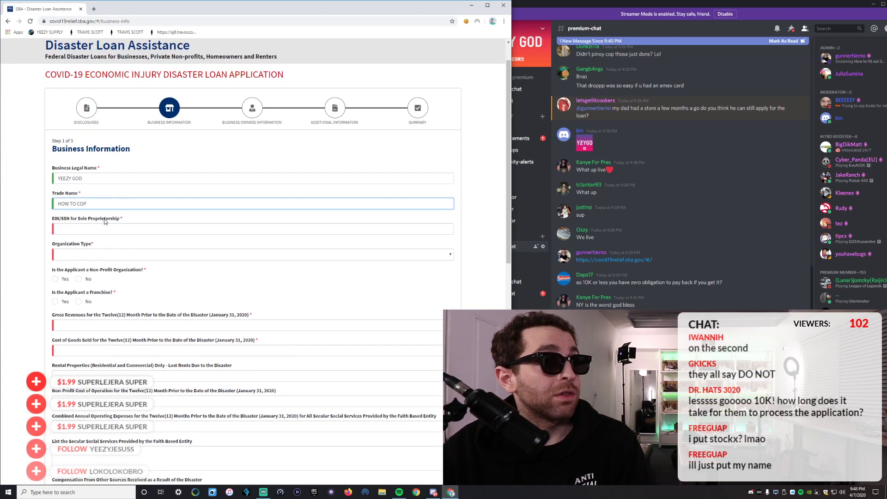
pyautogui.scroll(1, 105, 224)
pyautogui.click(95, 212)
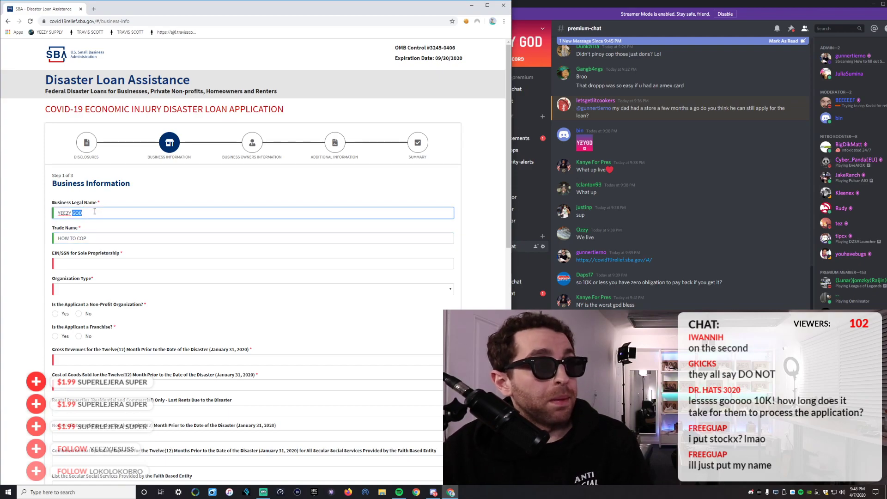
pyautogui.hotkey('ctrl', 'a')
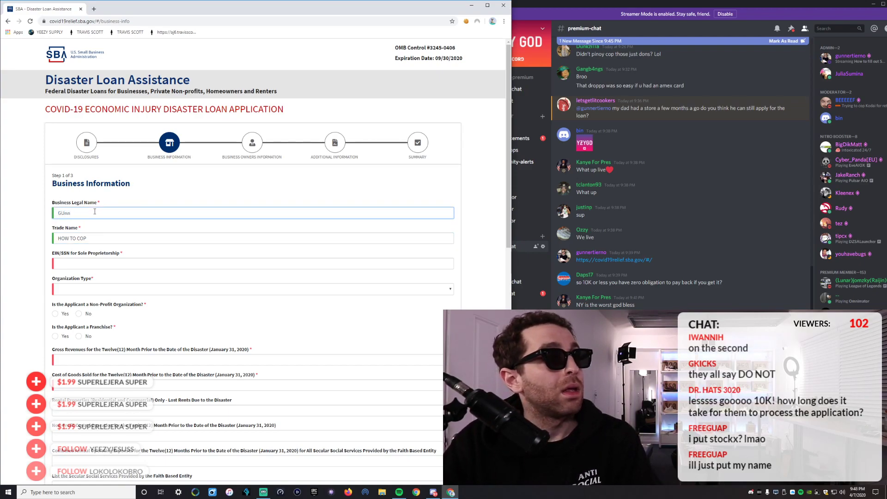
pyautogui.click(85, 237)
pyautogui.hotkey('ctrl', 'a')
pyautogui.write('Gu')
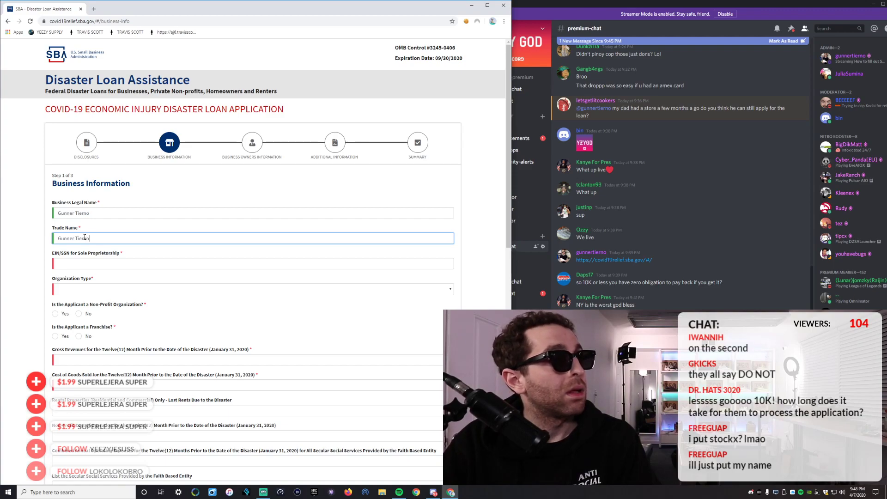
# Enter the full nine-digit tax ID without dashes in EIN/SSN, clearing earlier partial digits.
pyautogui.click(108, 256)
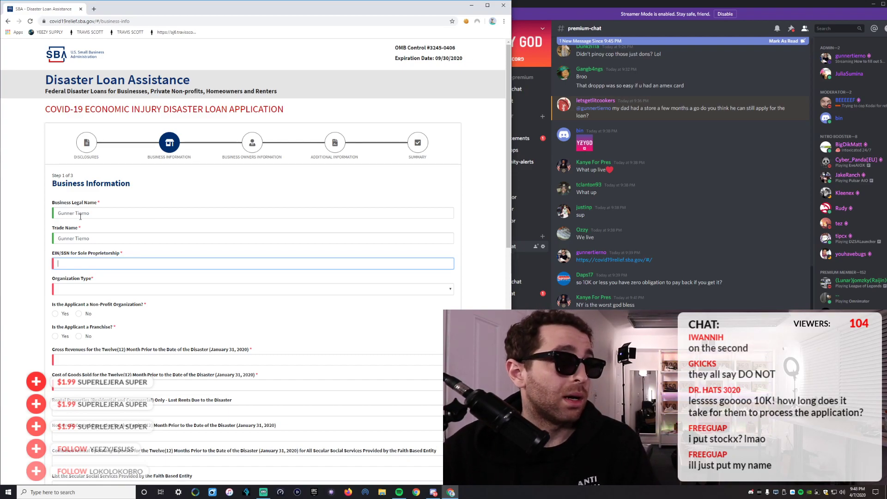
pyautogui.scroll(-1, 81, 217)
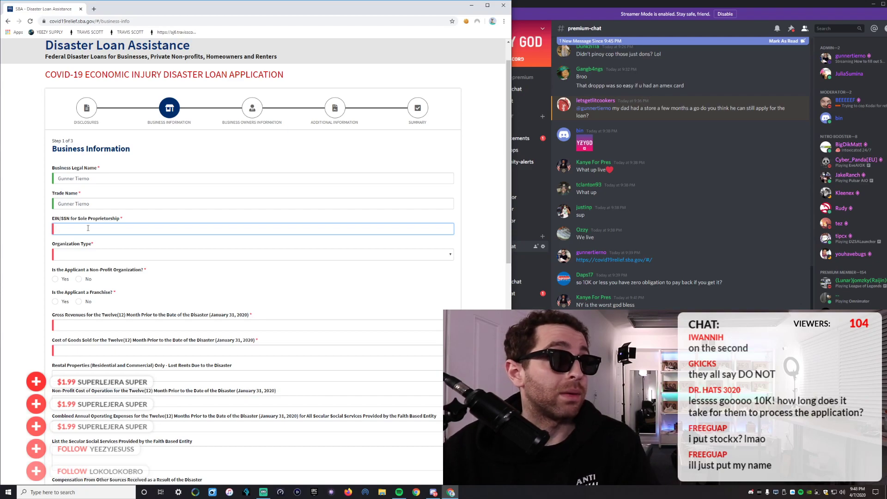
pyautogui.write('47')
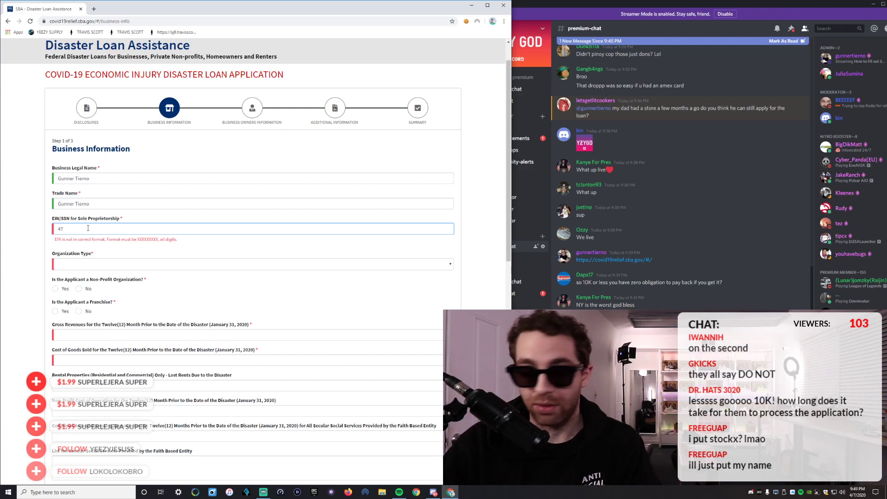
pyautogui.press('BackSpace')
pyautogui.press('BackSpace')
pyautogui.press('BackSpace')
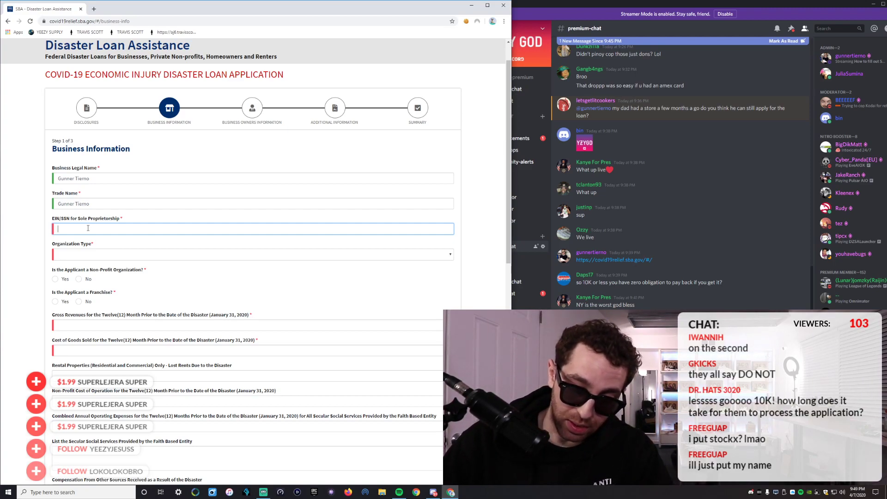
pyautogui.write('999')
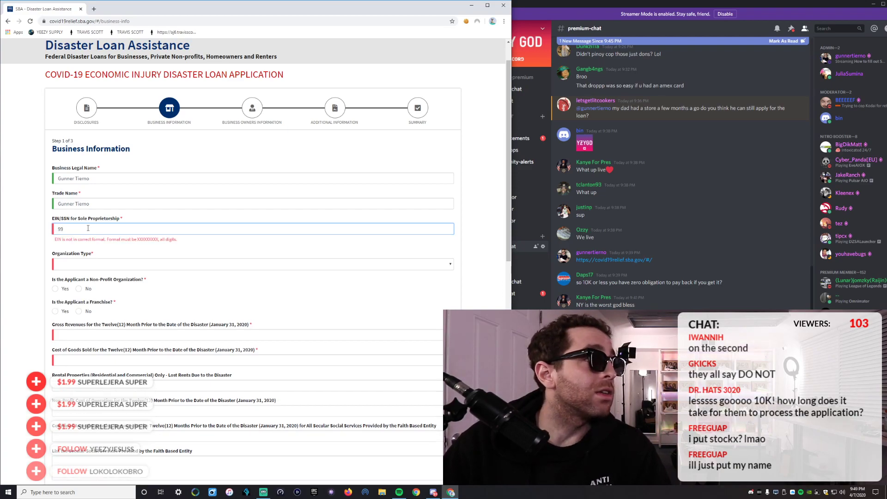
pyautogui.press('BackSpace')
pyautogui.press('BackSpace')
pyautogui.press('BackSpace')
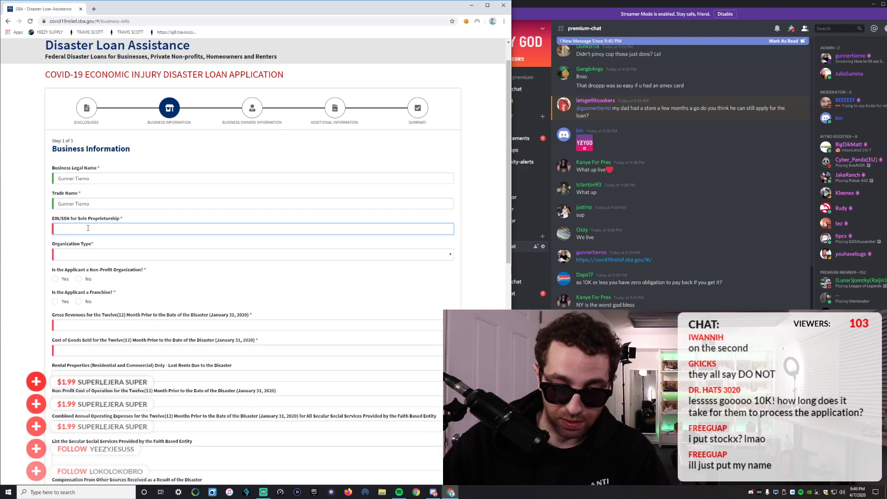
pyautogui.write('666')
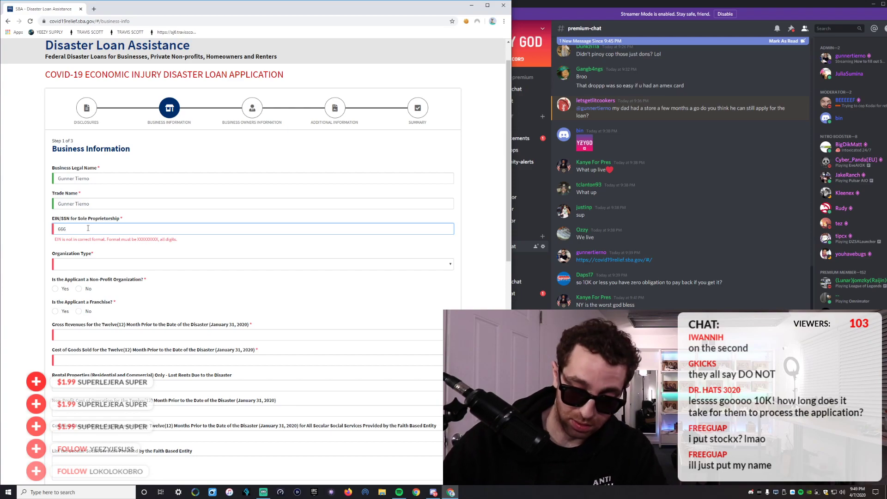
pyautogui.write('996666')
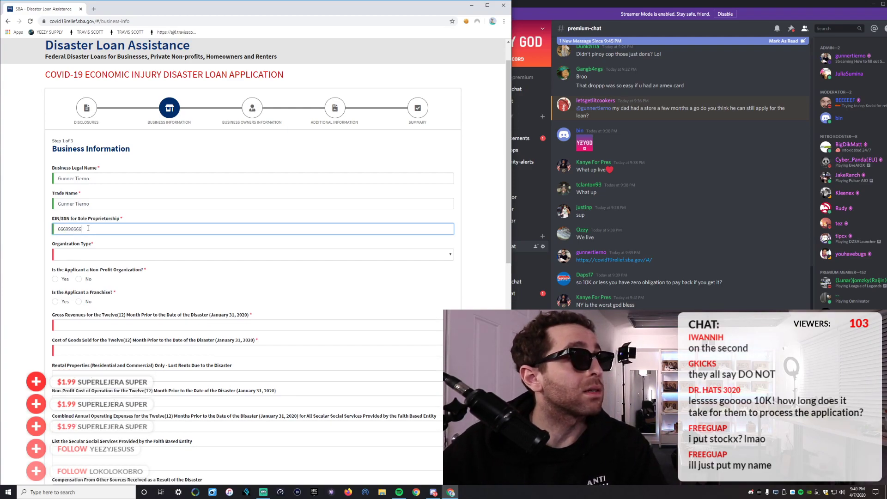
pyautogui.scroll(-1, 81, 253)
# Try Independent Contractor in Organization Type, then settle back on Sole Proprietorship.
pyautogui.click(79, 187)
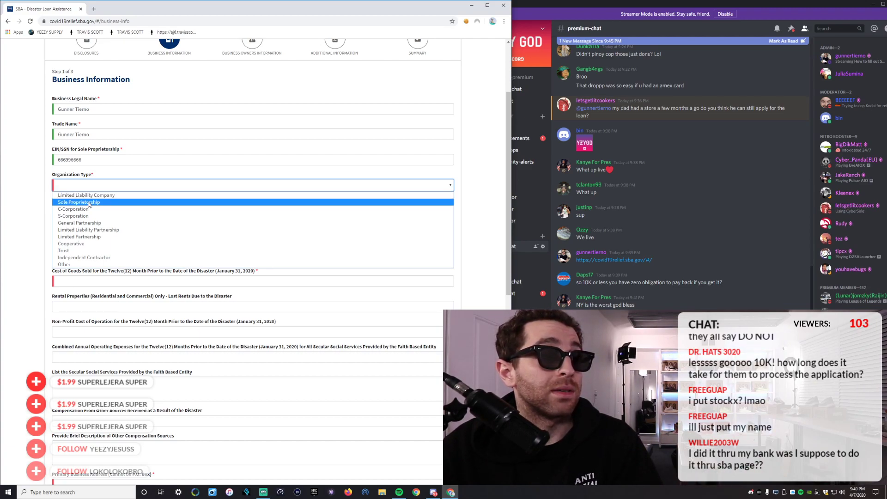
pyautogui.click(90, 205)
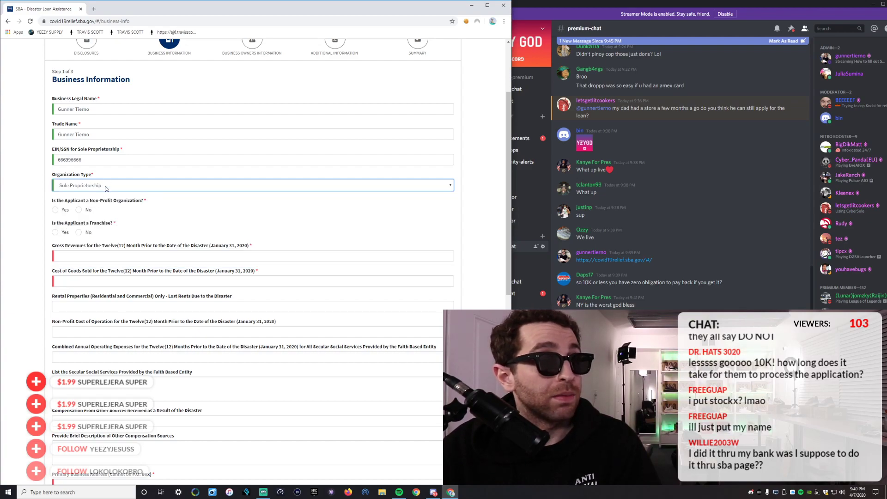
pyautogui.click(106, 186)
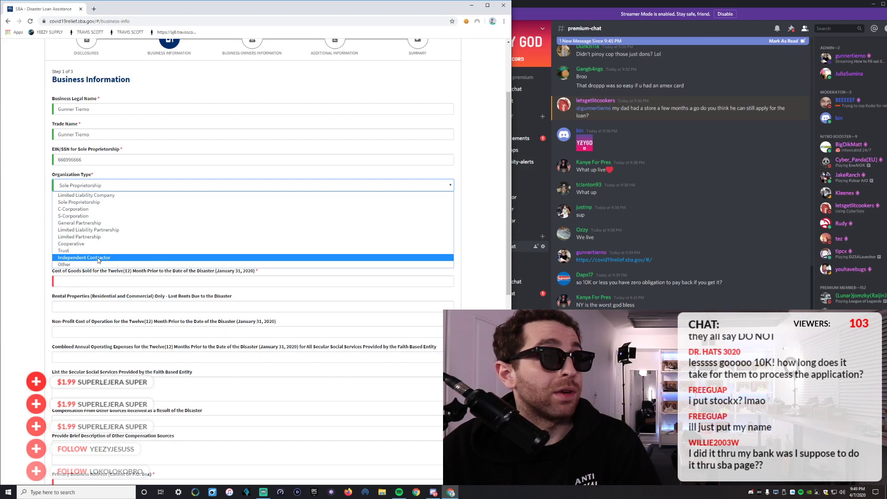
pyautogui.click(99, 258)
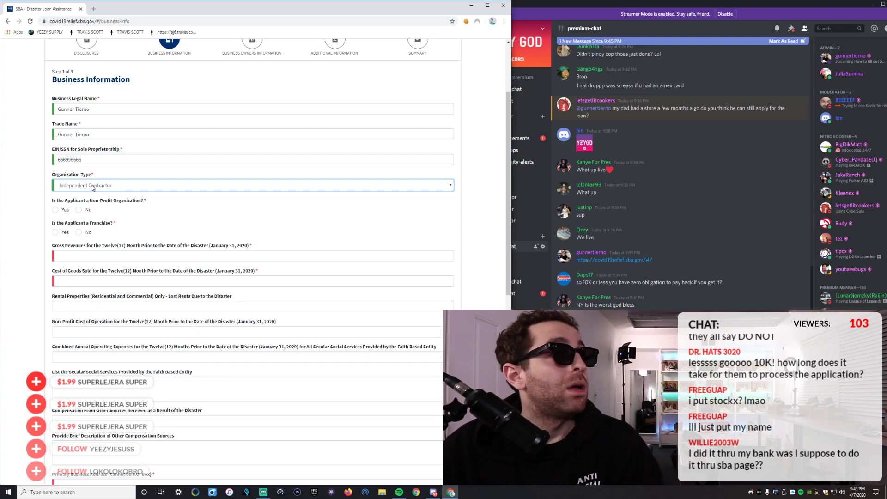
pyautogui.click(94, 188)
pyautogui.click(93, 205)
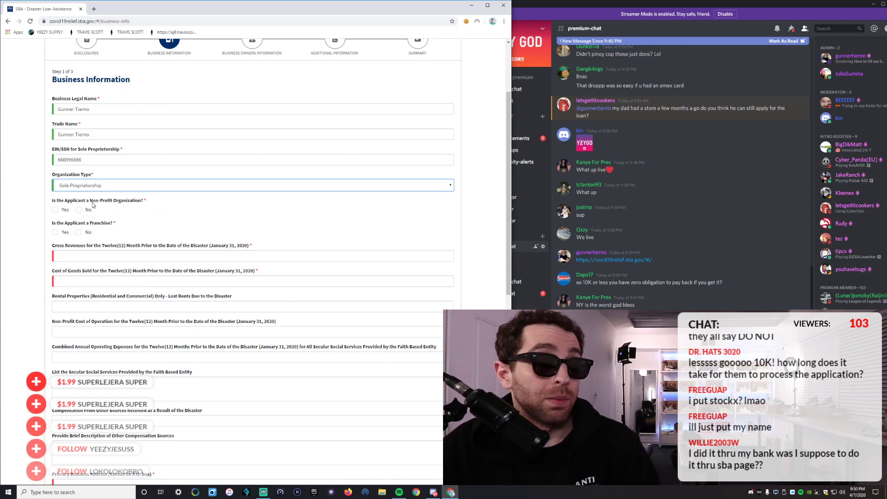
pyautogui.scroll(-3, 91, 205)
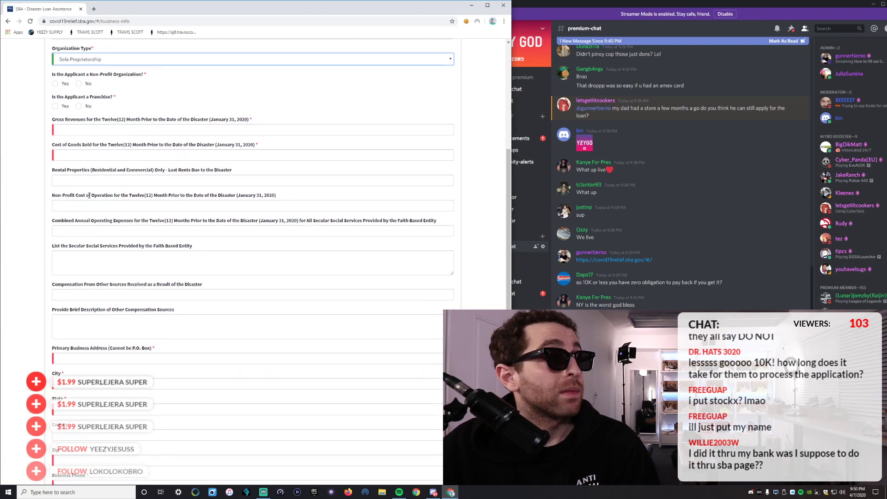
pyautogui.scroll(4, 80, 152)
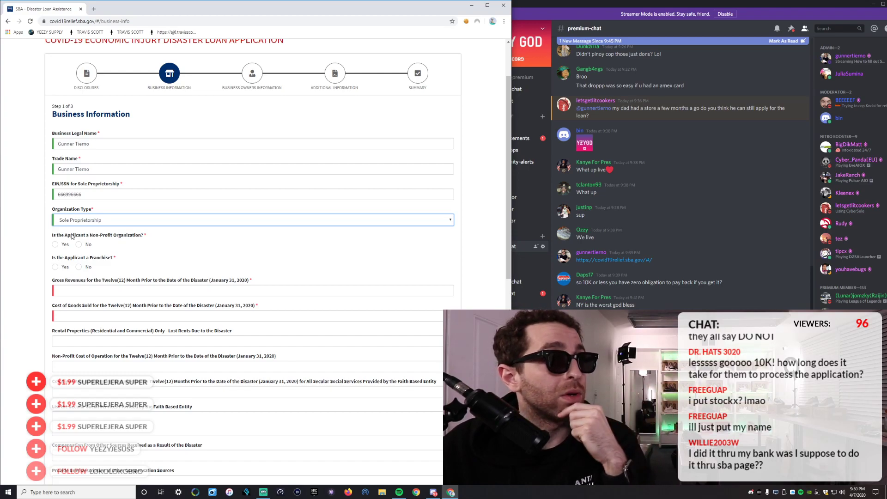
# Switch Organization Type to Independent Contractor and answer No for non-profit and franchise.
pyautogui.click(97, 221)
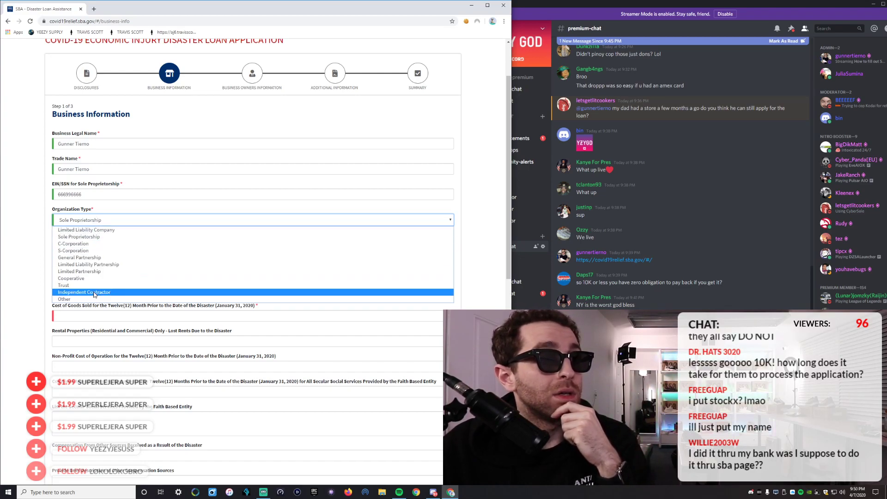
pyautogui.click(97, 293)
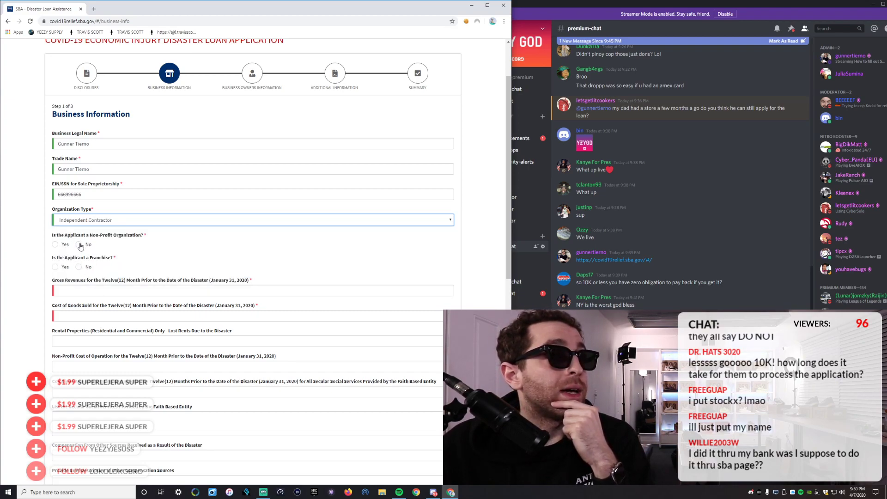
pyautogui.click(80, 245)
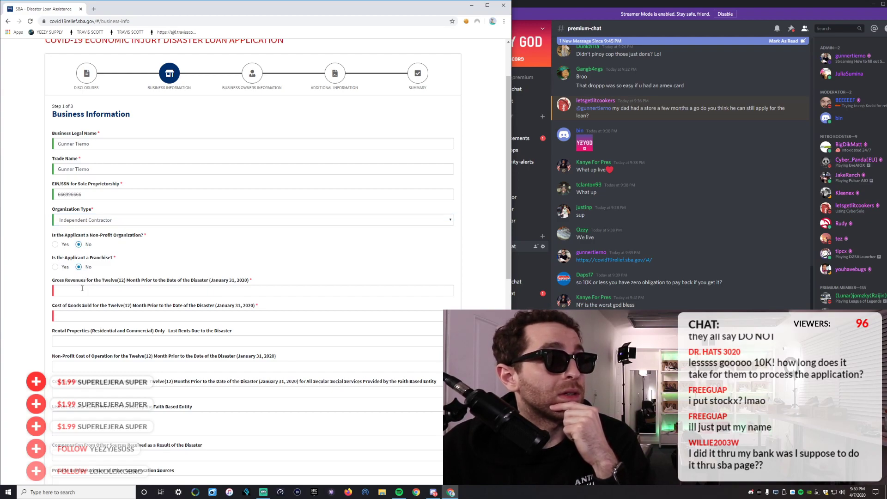
pyautogui.click(84, 291)
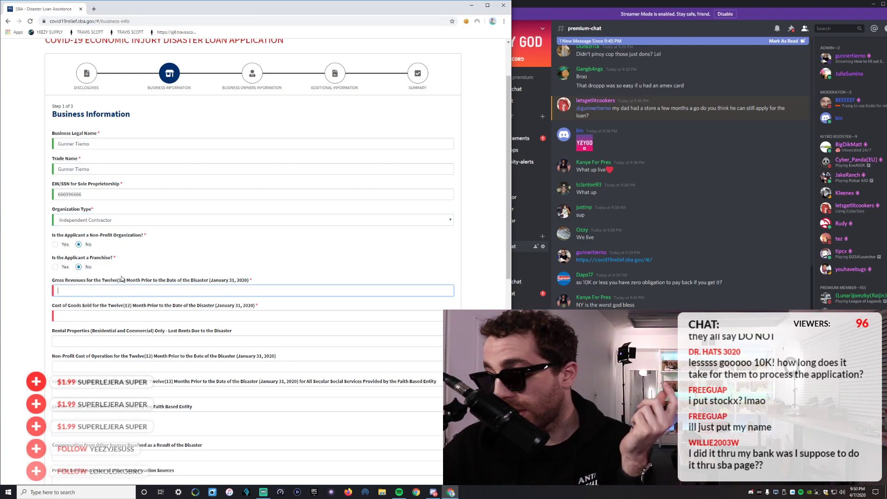
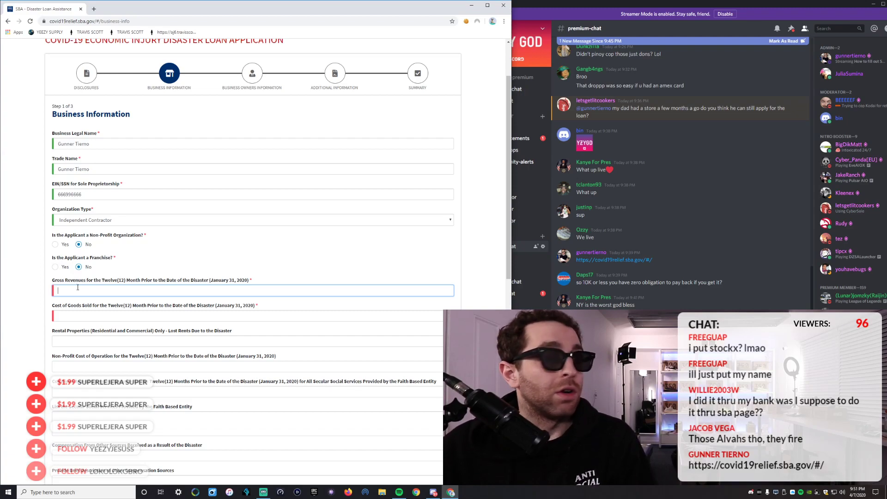
# Enter 300000 as Gross Revenues and 200000 as Cost of Goods Sold.
pyautogui.write('300000')
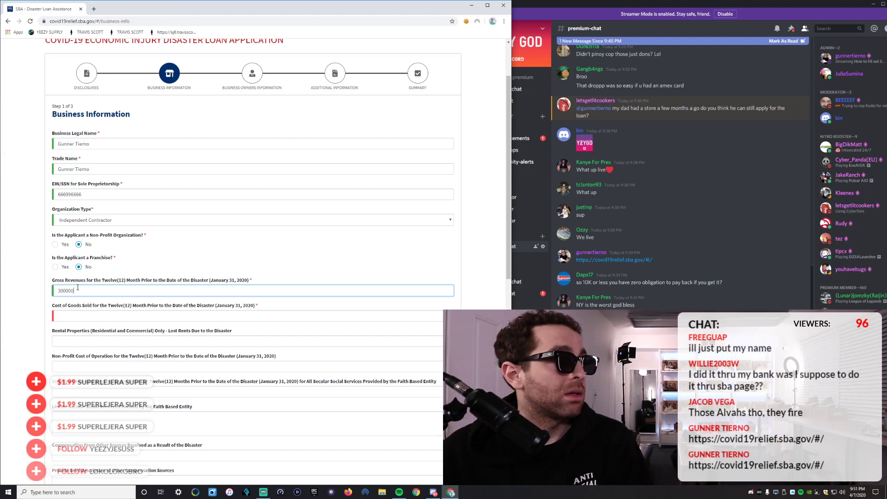
pyautogui.click(73, 315)
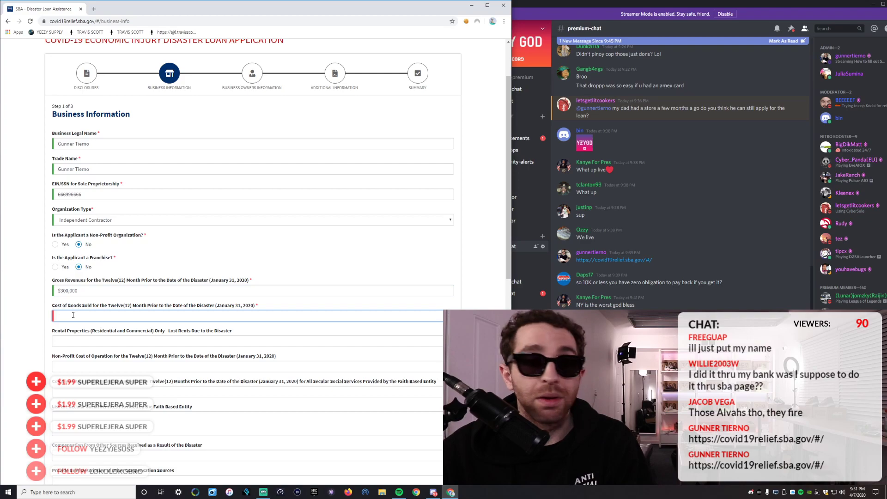
pyautogui.write('200000')
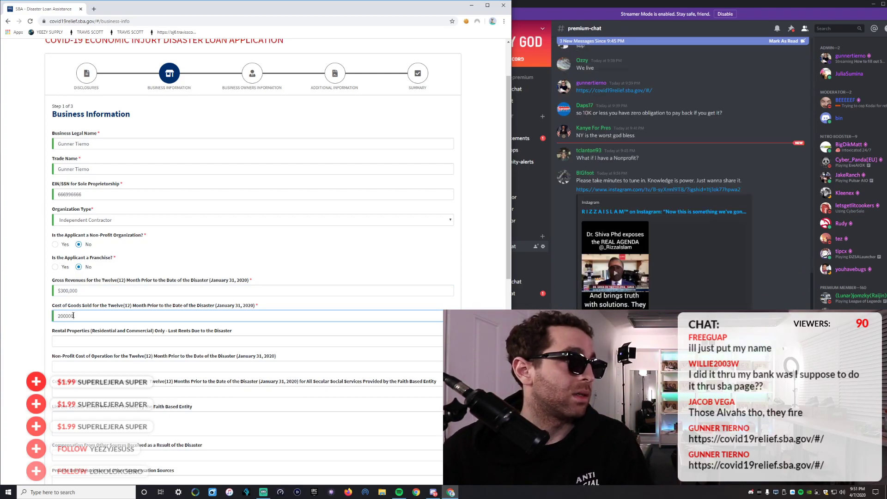
pyautogui.click(85, 287)
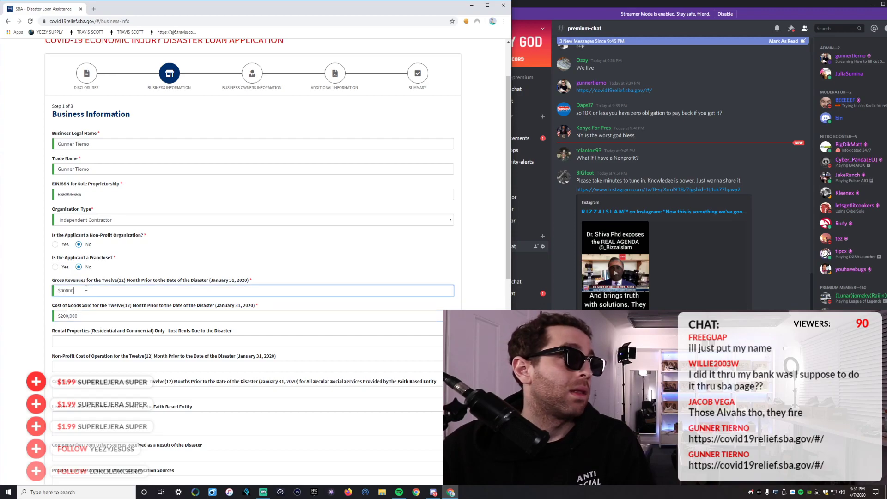
pyautogui.click(84, 316)
pyautogui.click(92, 288)
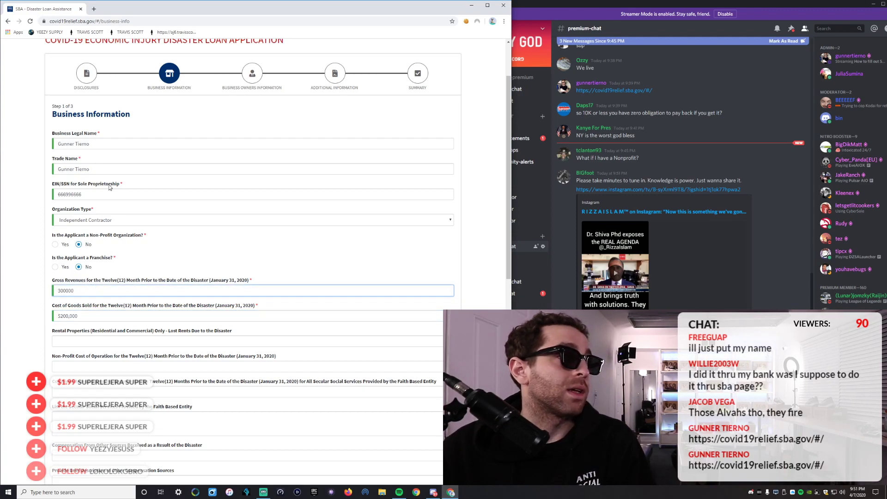
pyautogui.scroll(-1, 109, 338)
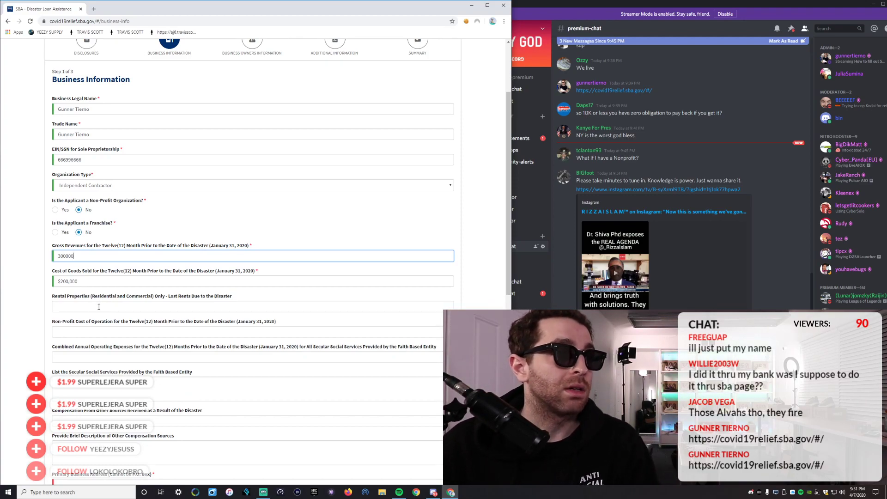
pyautogui.click(70, 308)
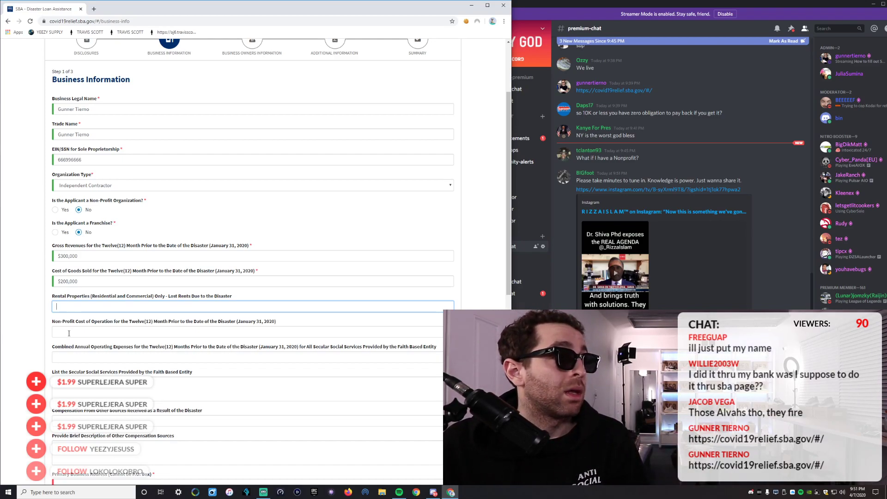
pyautogui.click(69, 333)
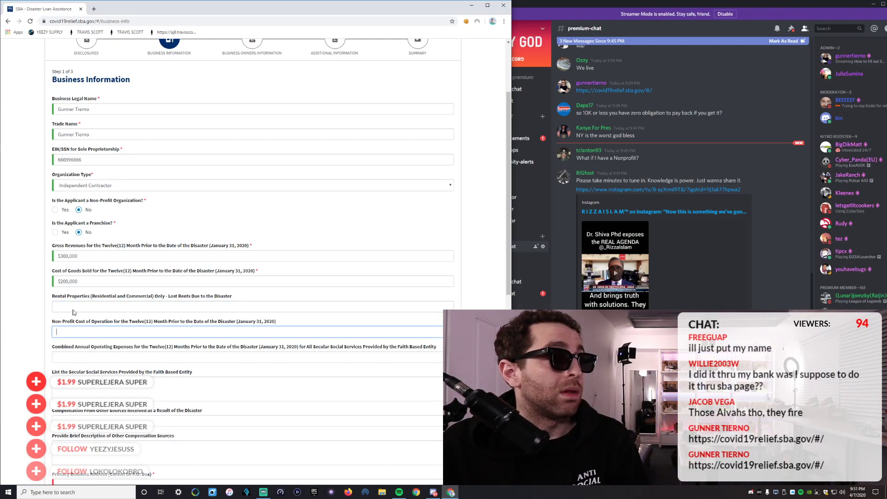
pyautogui.click(82, 277)
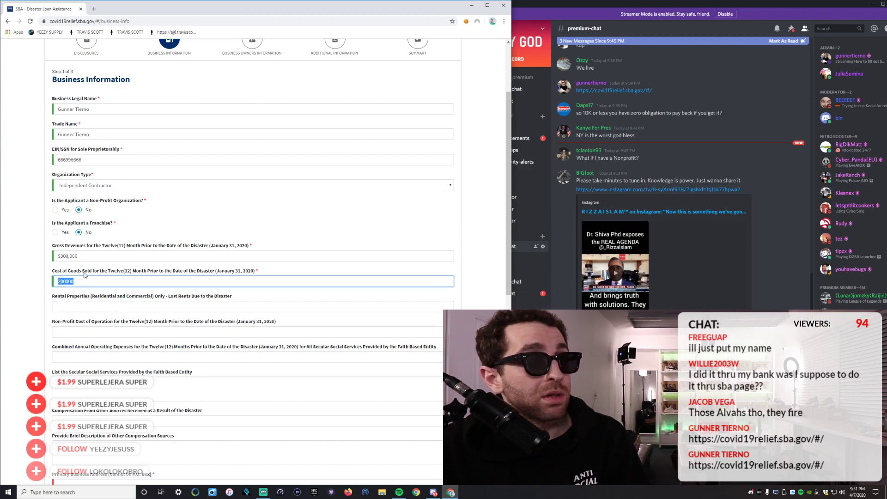
pyautogui.click(89, 253)
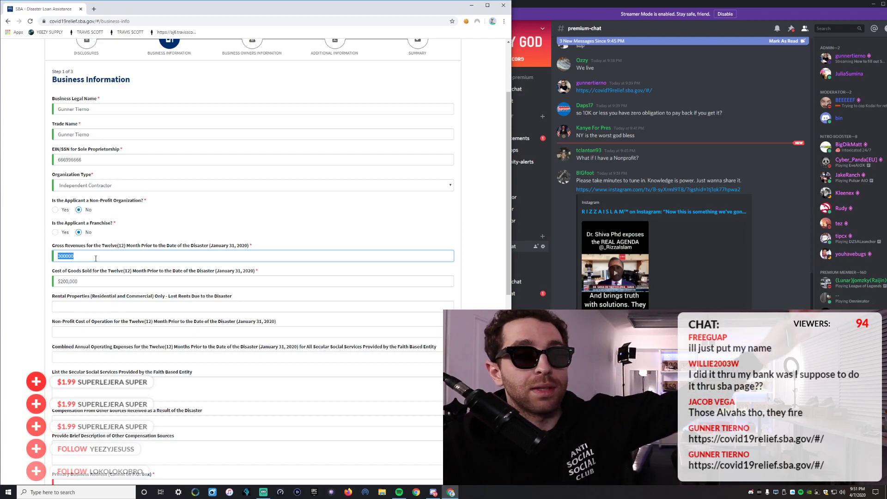
pyautogui.click(92, 281)
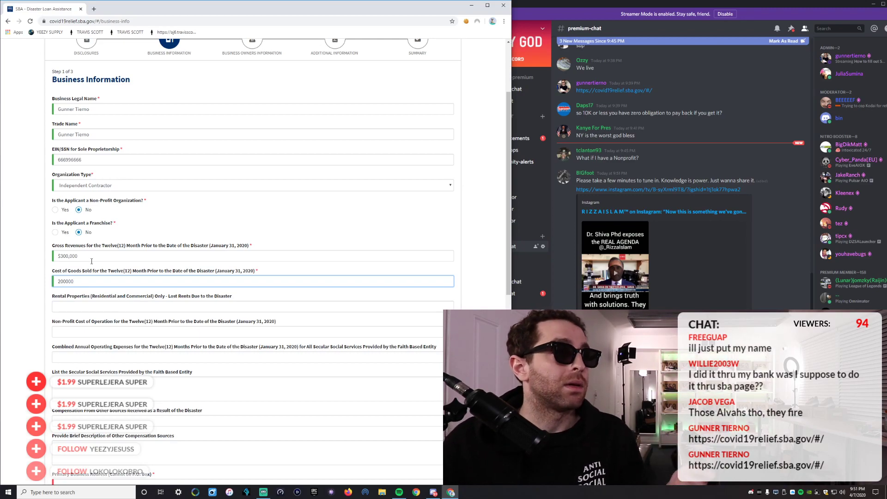
pyautogui.doubleClick(72, 280)
pyautogui.press('BackSpace')
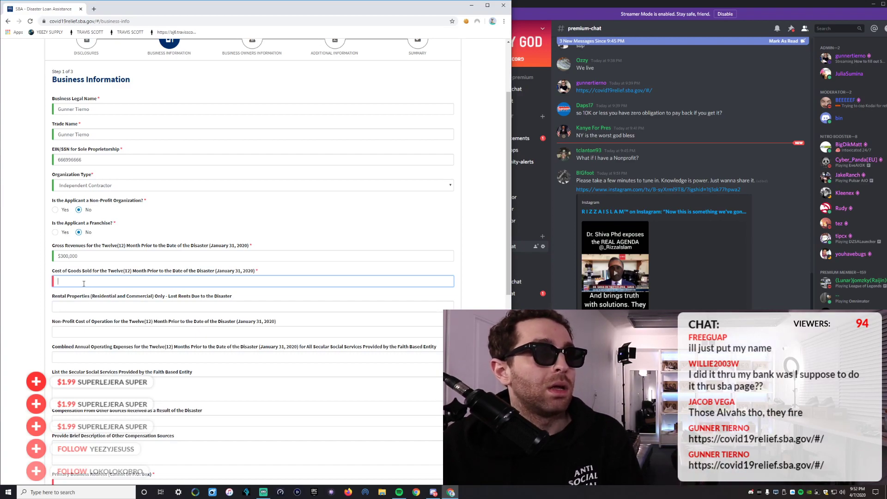
pyautogui.doubleClick(83, 256)
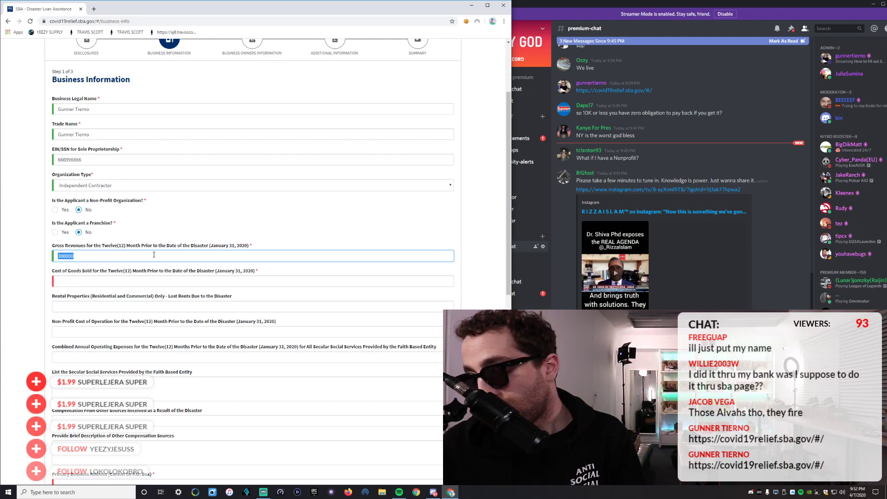
pyautogui.write('10')
pyautogui.click(124, 280)
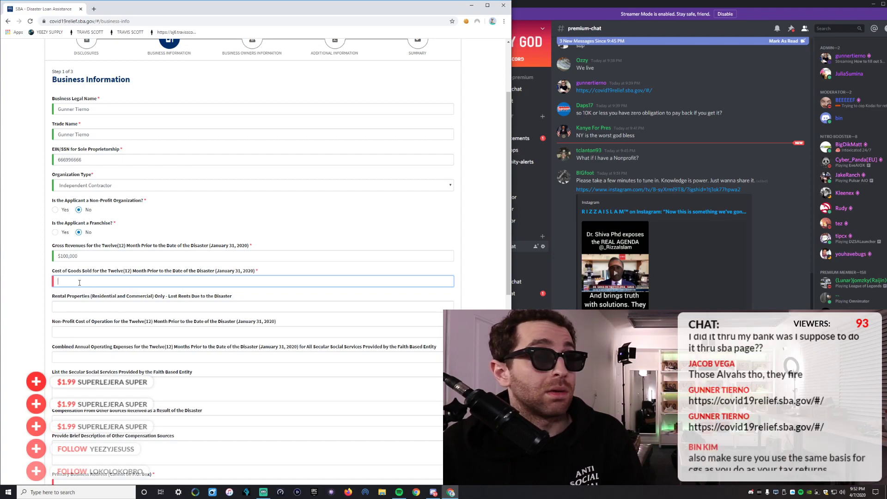
pyautogui.moveTo(83, 256); pyautogui.dragTo(59, 256)
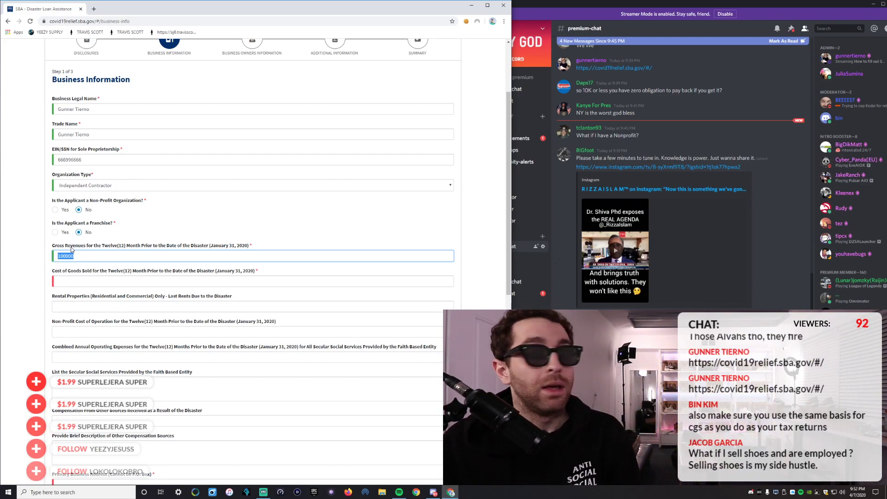
pyautogui.write('300,00')
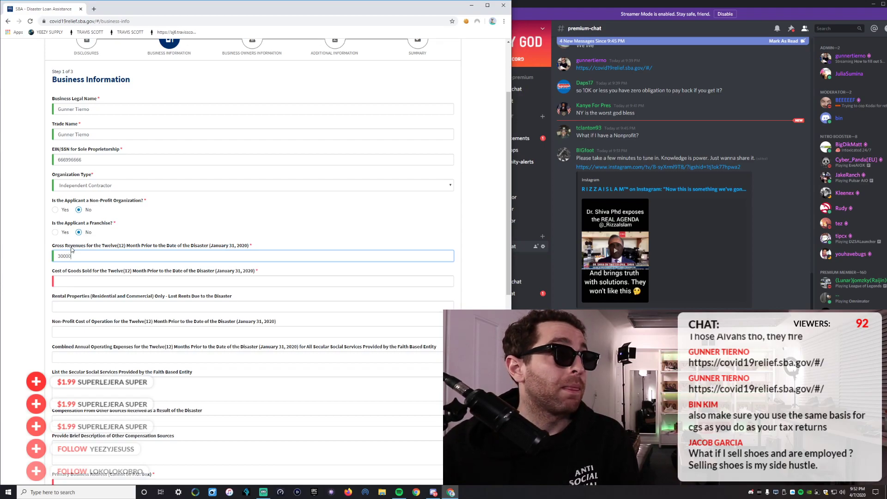
pyautogui.write('0')
pyautogui.click(76, 280)
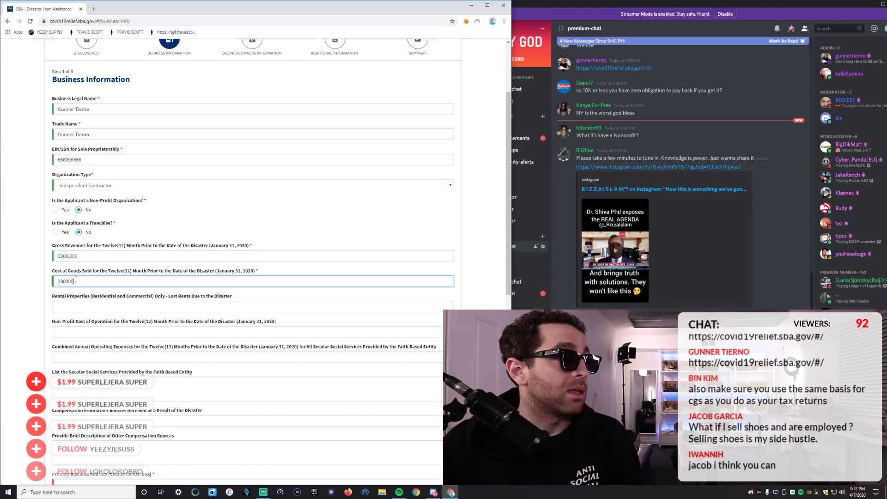
pyautogui.write('200000')
pyautogui.click(80, 307)
pyautogui.click(79, 332)
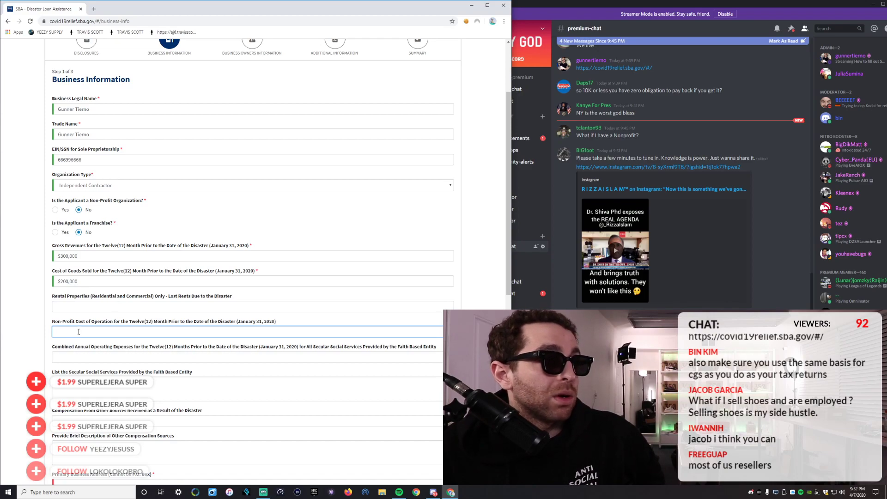
pyautogui.scroll(-2, 197, 343)
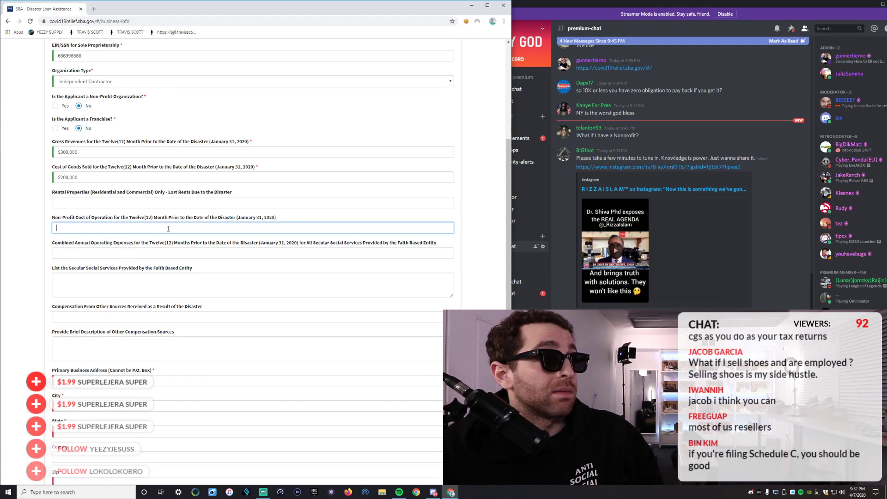
pyautogui.click(94, 253)
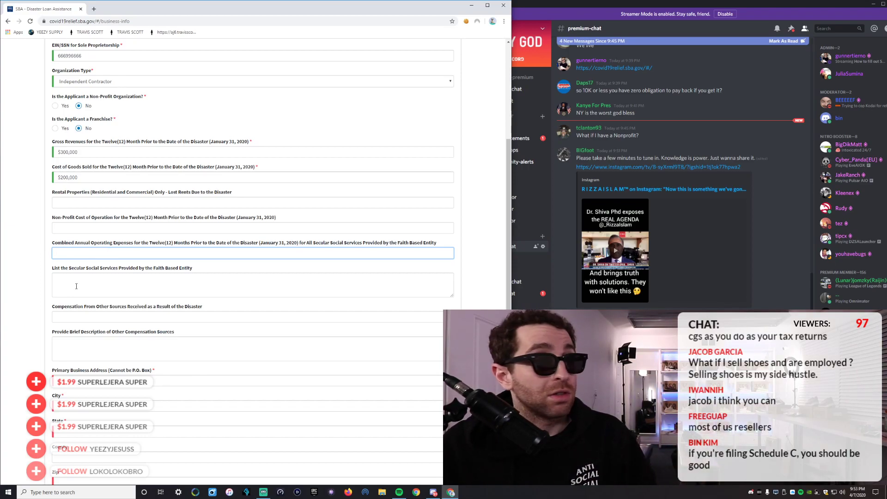
pyautogui.click(71, 279)
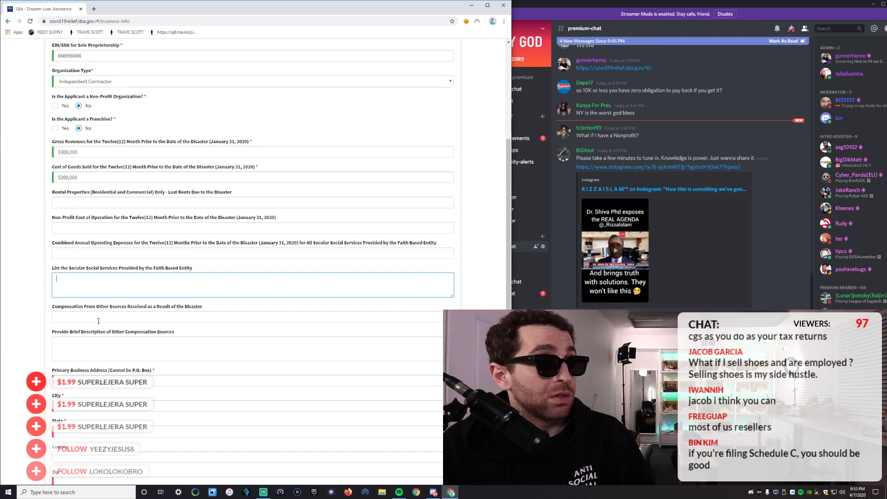
pyautogui.click(71, 315)
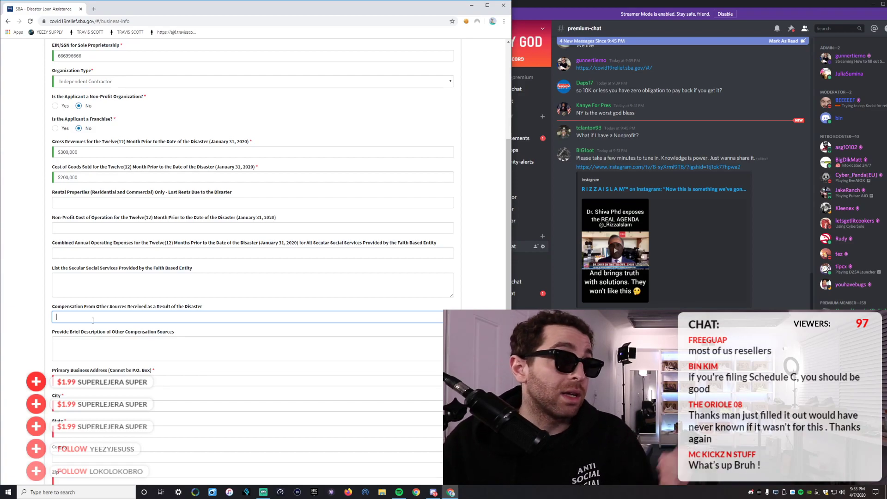
pyautogui.click(94, 344)
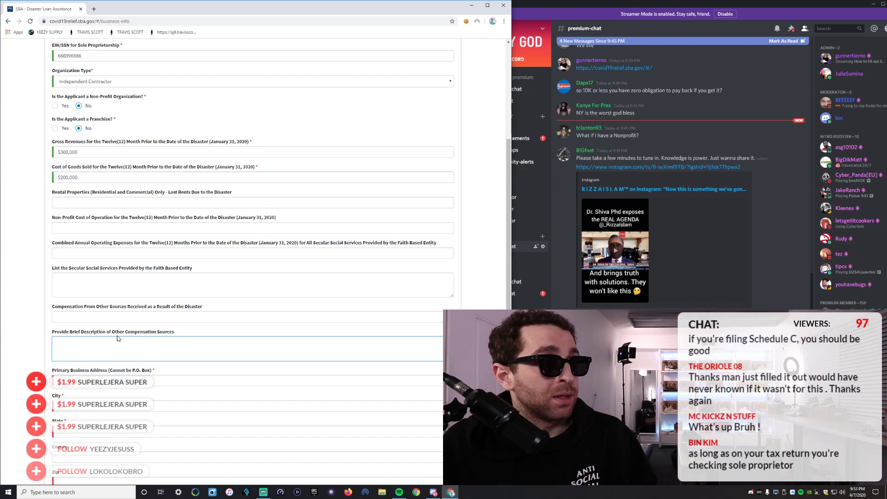
pyautogui.scroll(-2, 127, 341)
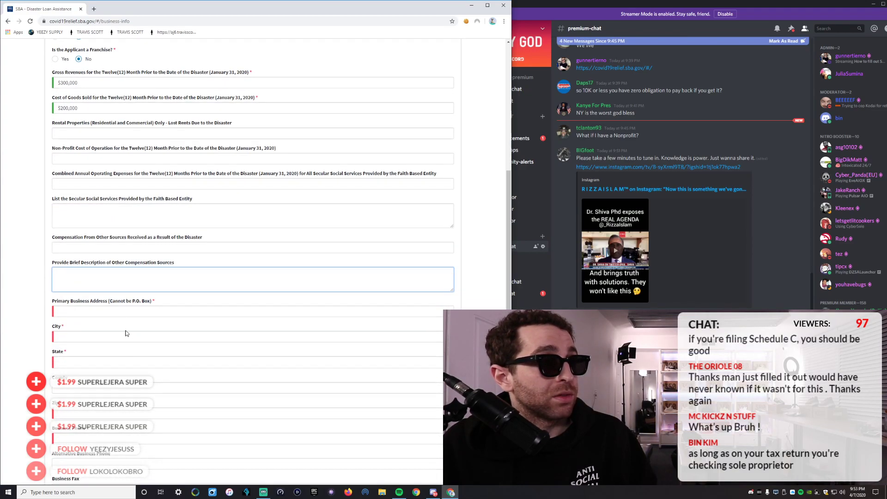
# Autofill the primary business address, city, state, zip and phone from a saved entry.
pyautogui.click(109, 311)
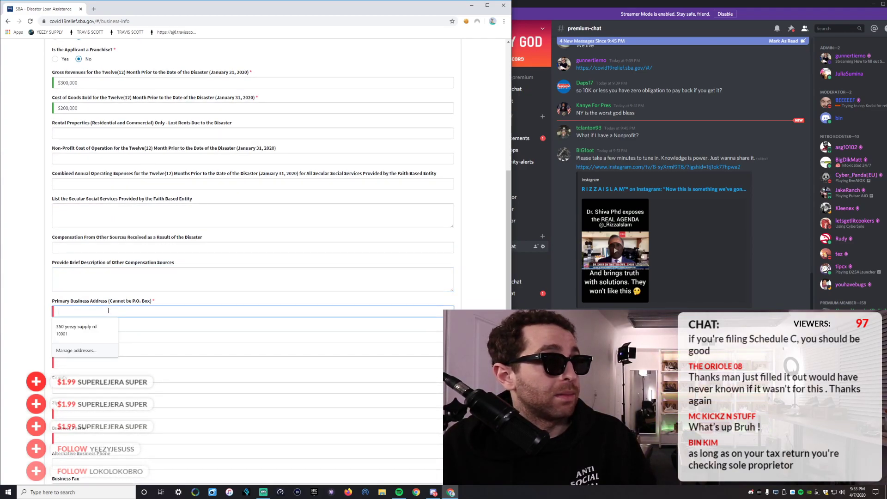
pyautogui.click(88, 327)
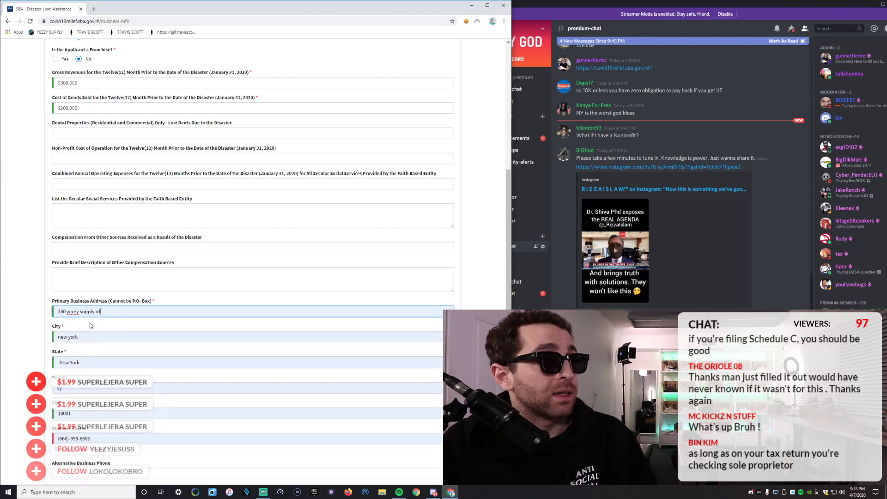
pyautogui.scroll(-4, 81, 284)
pyautogui.scroll(1, 91, 217)
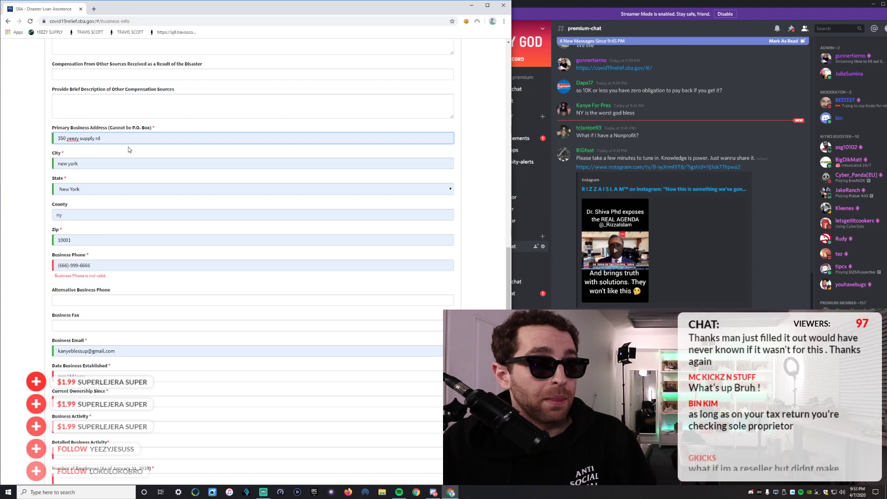
pyautogui.scroll(-3, 129, 149)
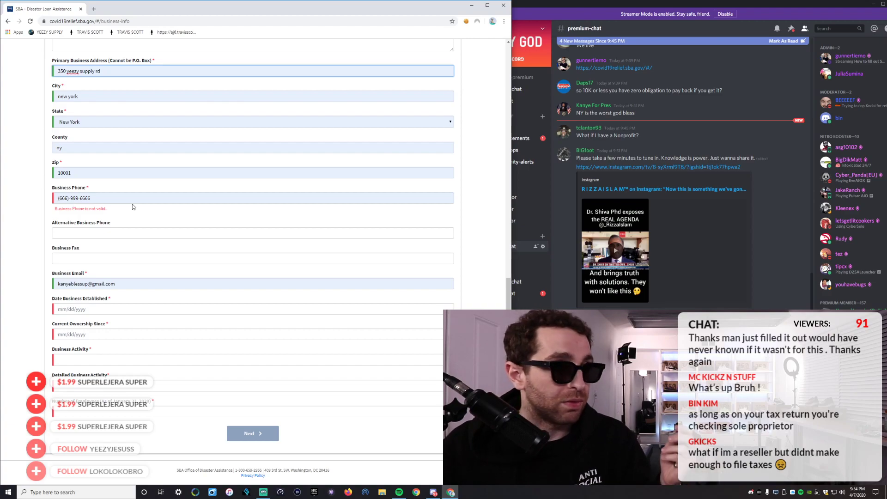
# Correct the business phone to start with 800 and keep New York as the state.
pyautogui.click(98, 200)
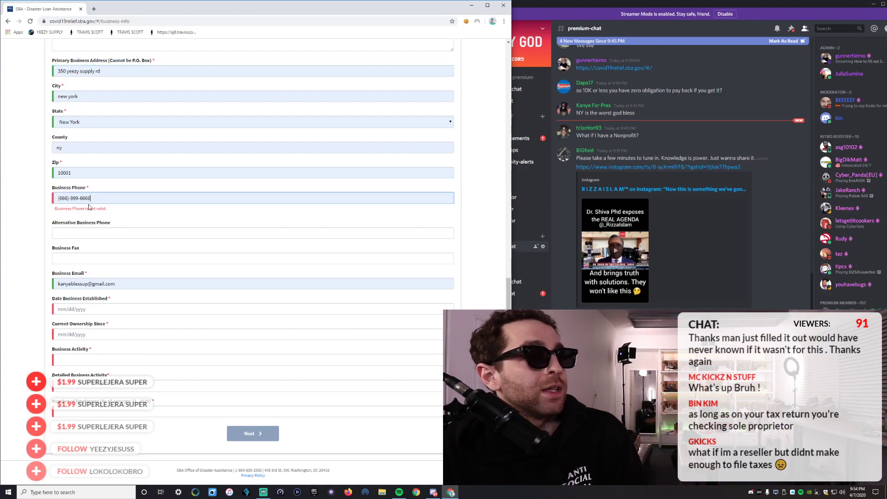
pyautogui.moveTo(70, 198); pyautogui.dragTo(58, 198)
pyautogui.write('800')
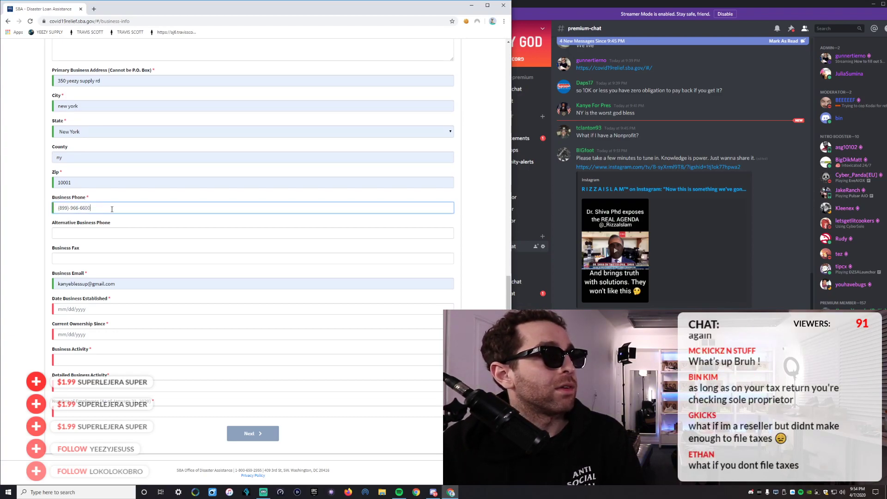
pyautogui.click(129, 183)
pyautogui.click(123, 133)
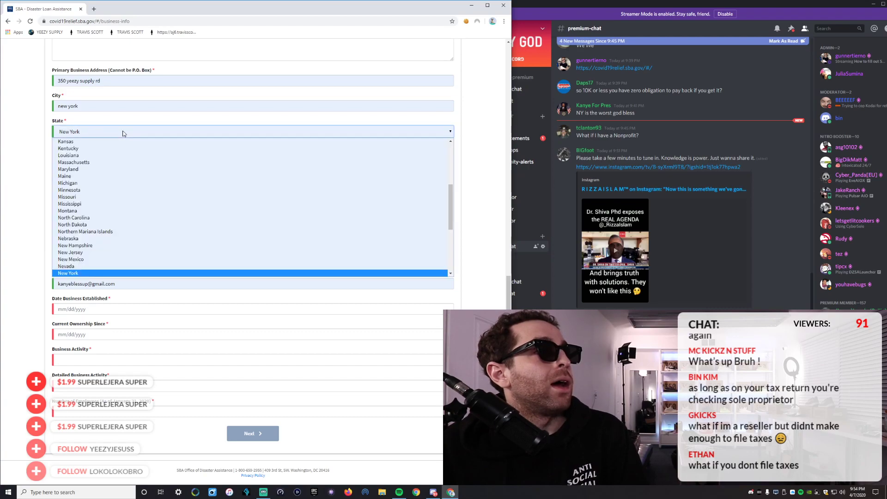
pyautogui.click(109, 104)
pyautogui.click(28, 212)
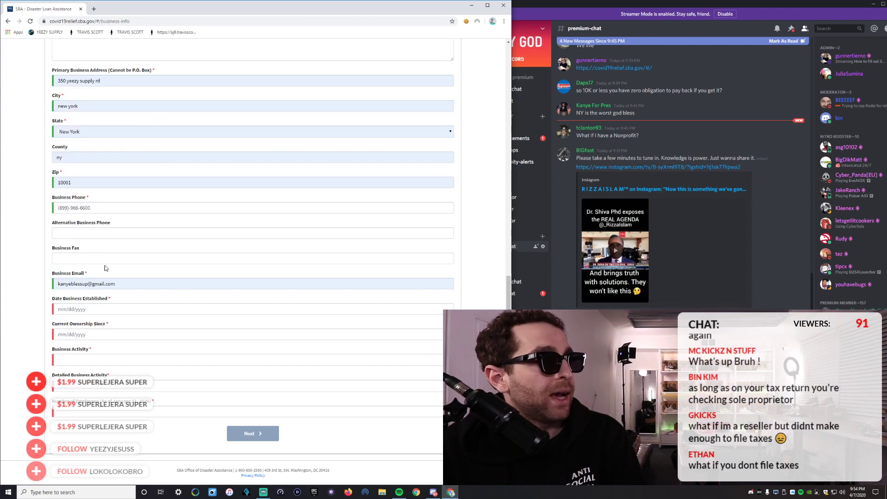
# Enter 01/01/2014 as the Date Business Established, fixing a typing slip.
pyautogui.click(115, 309)
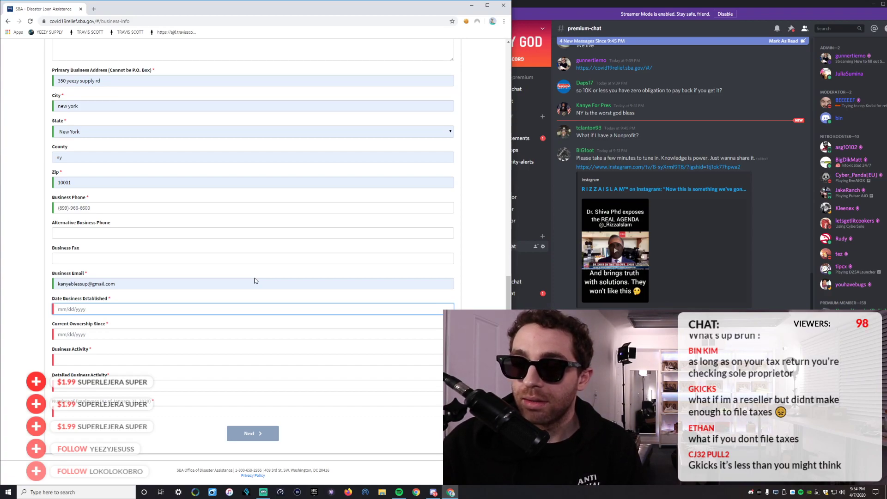
pyautogui.write('01')
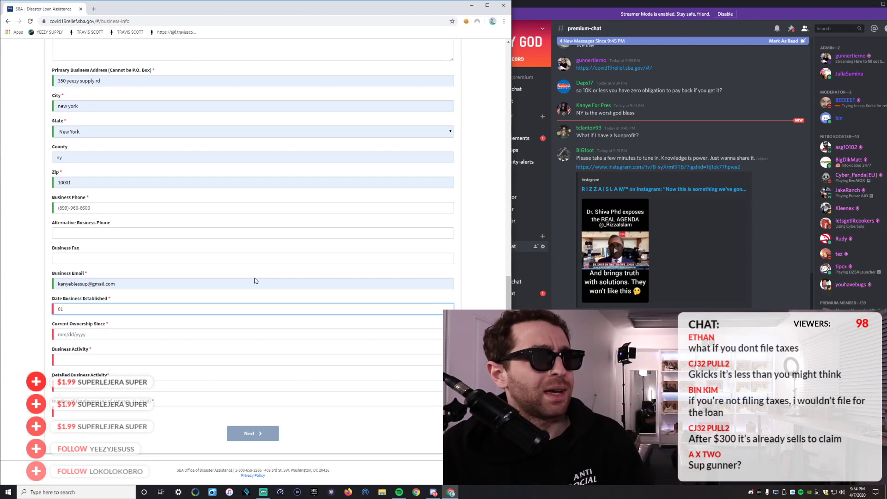
pyautogui.write('/0')
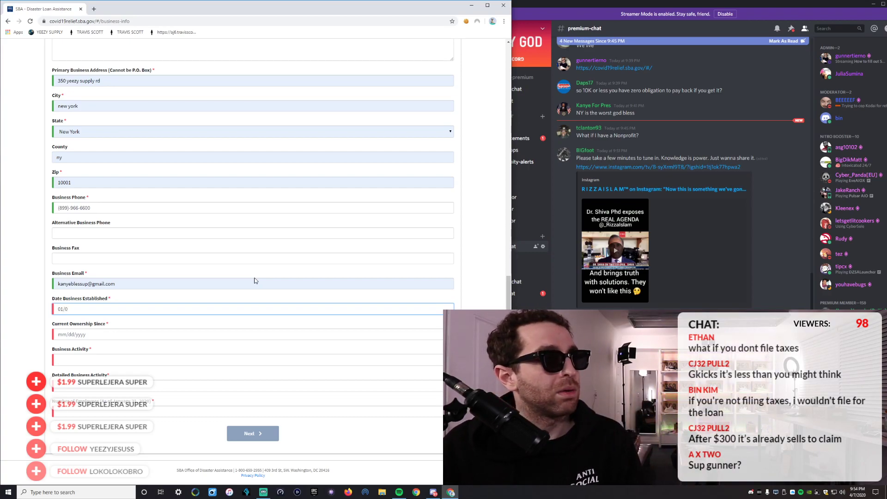
pyautogui.press('BackSpace')
pyautogui.press('BackSpace')
pyautogui.press('BackSpace')
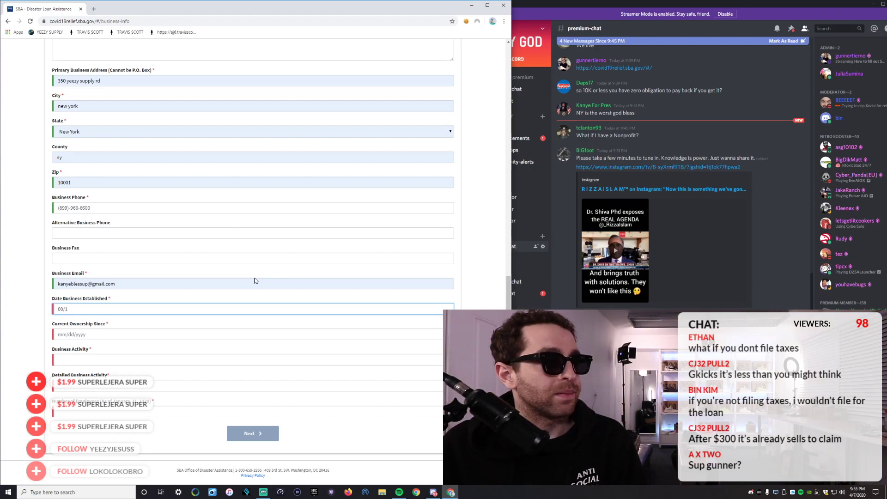
pyautogui.press('BackSpace')
pyautogui.write('01/01/2014')
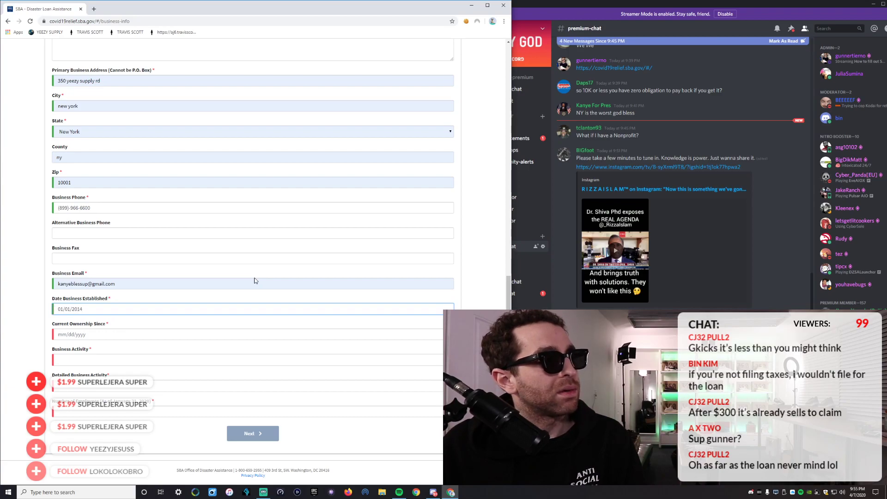
pyautogui.scroll(5, 225, 308)
pyautogui.scroll(-5, 190, 332)
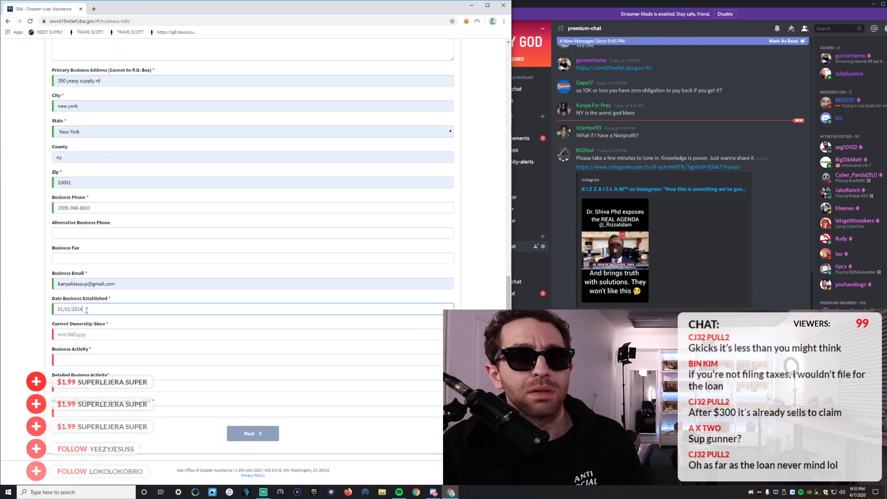
# Enter 01/01/2014 in Current Ownership Since.
pyautogui.click(92, 334)
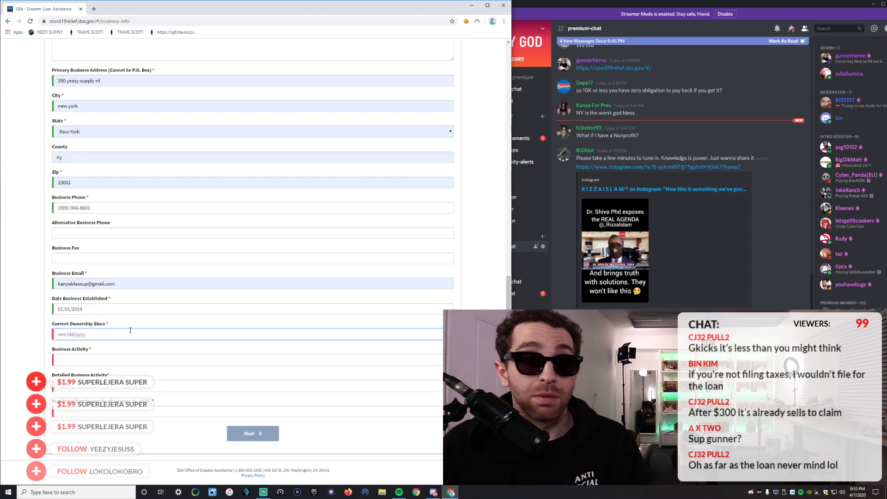
pyautogui.write('01/01/2014')
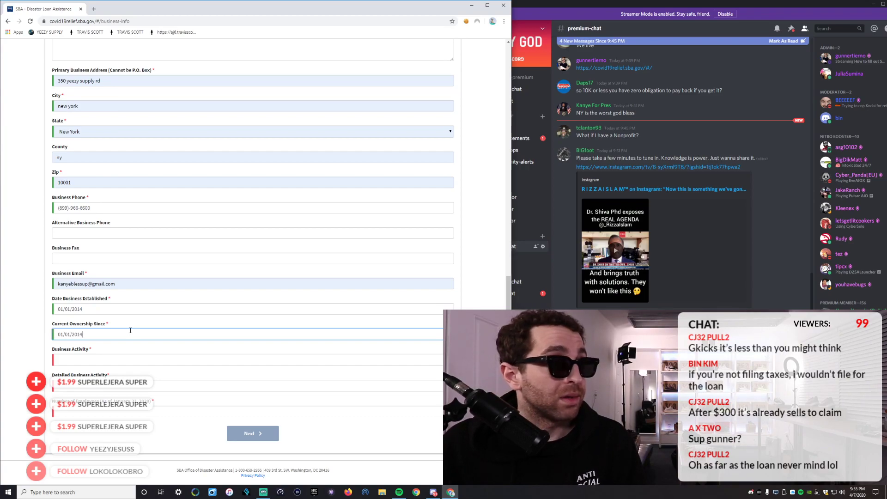
pyautogui.click(90, 362)
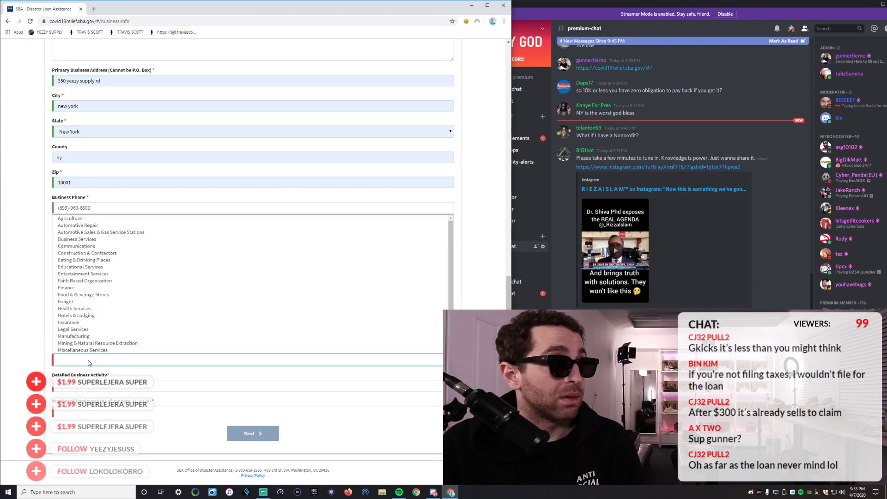
# Try Real Estate and Personal Services as business activity, picking Real Estate Developers.
pyautogui.click(36, 329)
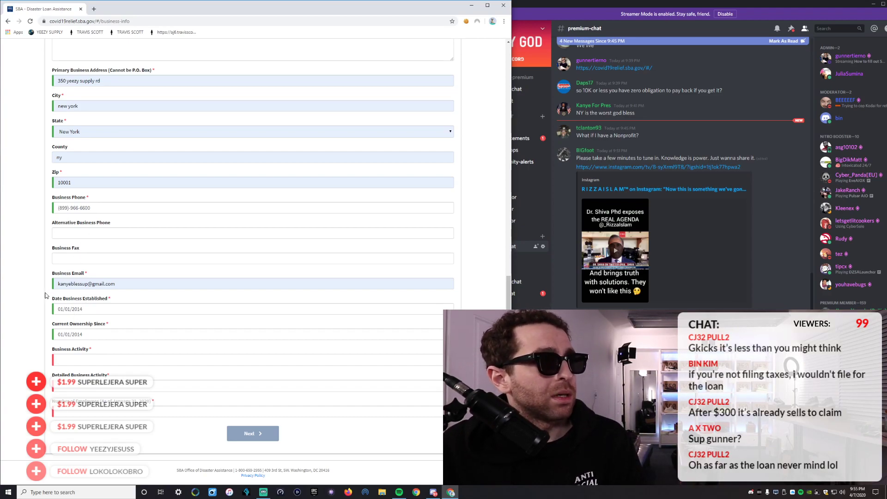
pyautogui.click(65, 366)
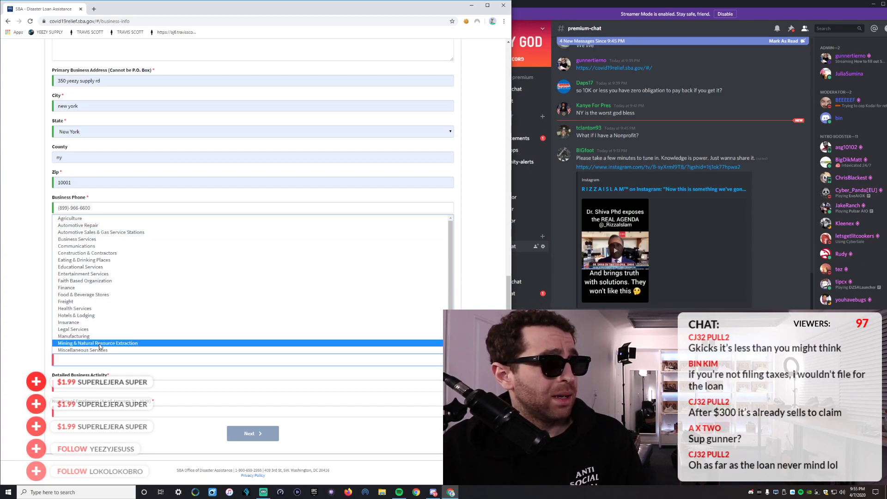
pyautogui.scroll(-2, 88, 330)
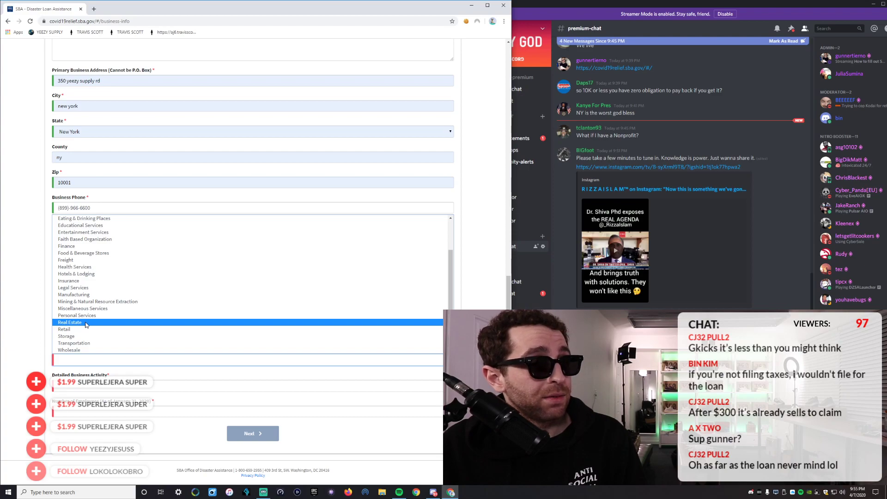
pyautogui.click(85, 322)
pyautogui.click(79, 390)
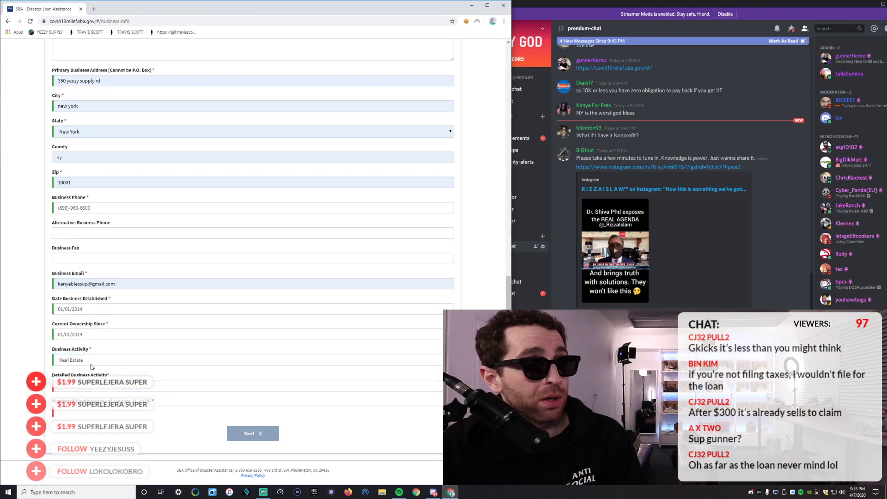
pyautogui.click(71, 364)
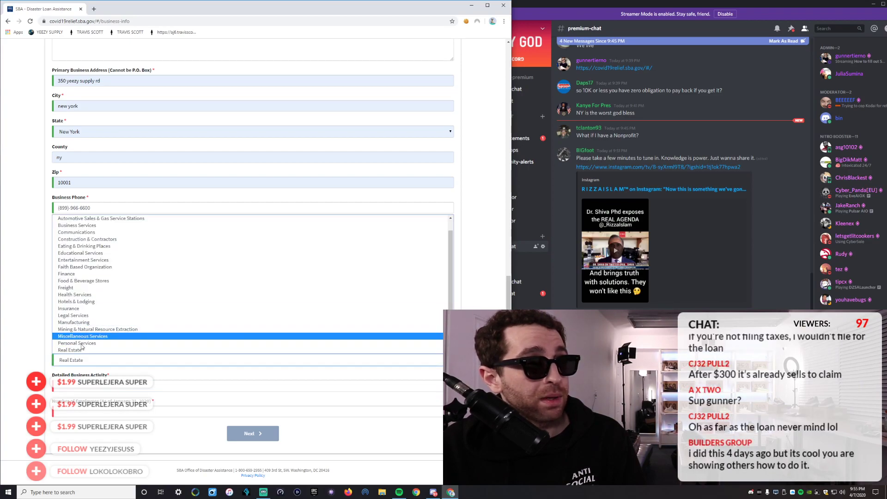
pyautogui.click(78, 343)
pyautogui.click(81, 360)
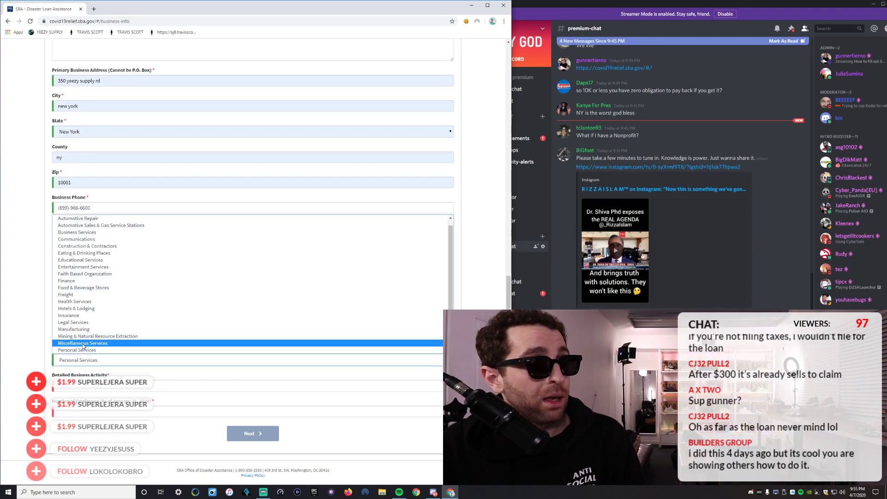
pyautogui.scroll(-2, 83, 342)
pyautogui.click(83, 323)
pyautogui.click(78, 388)
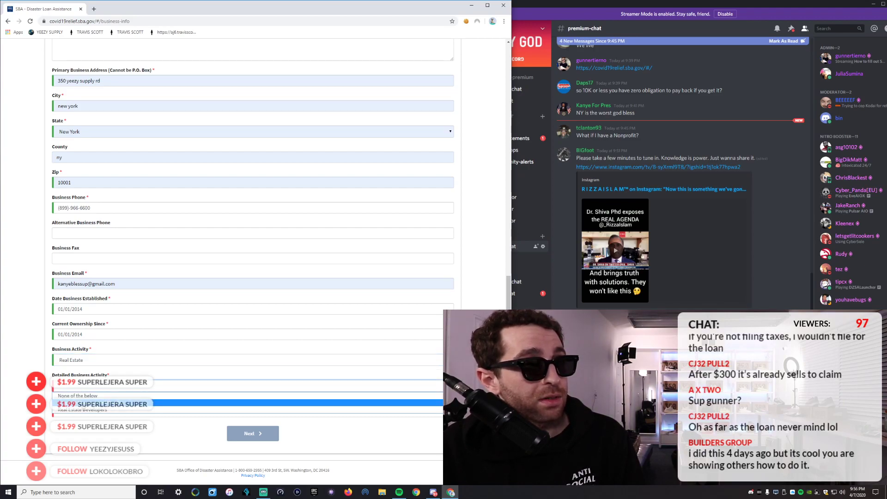
pyautogui.click(116, 406)
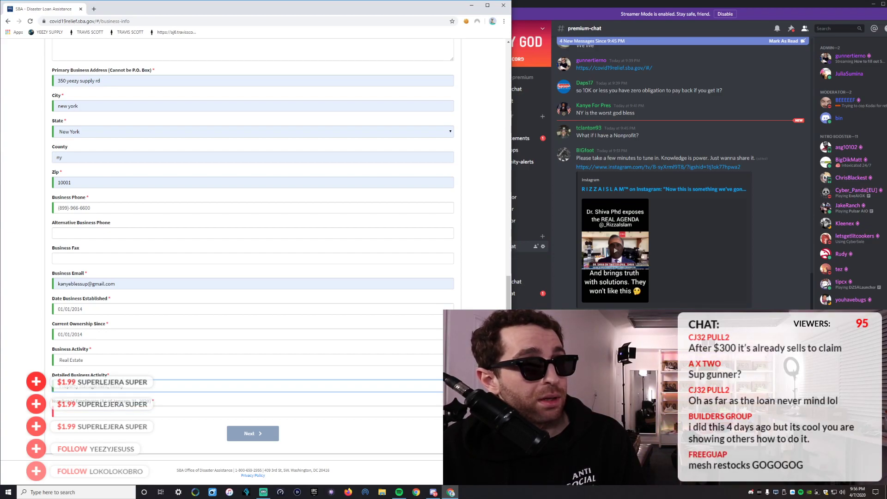
# Try Personal Services with Hair & Nail Salon, then Business Services with Printing/Graphic Design.
pyautogui.click(87, 363)
pyautogui.click(89, 344)
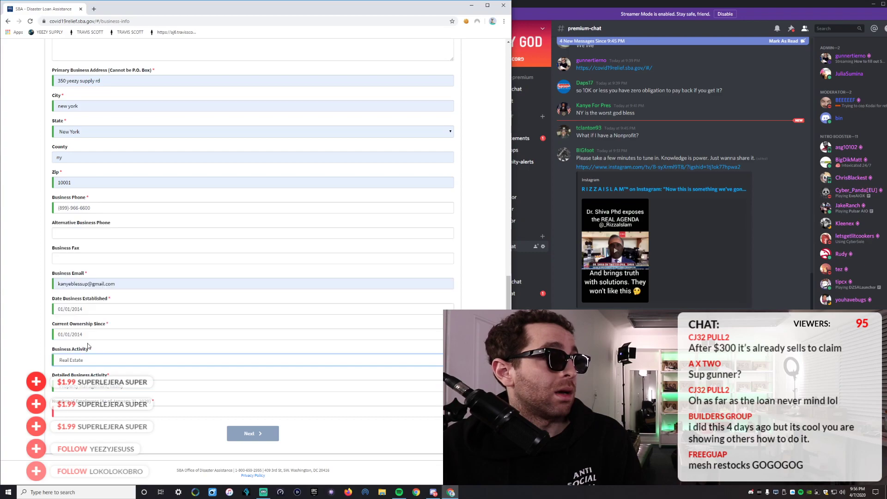
pyautogui.click(85, 387)
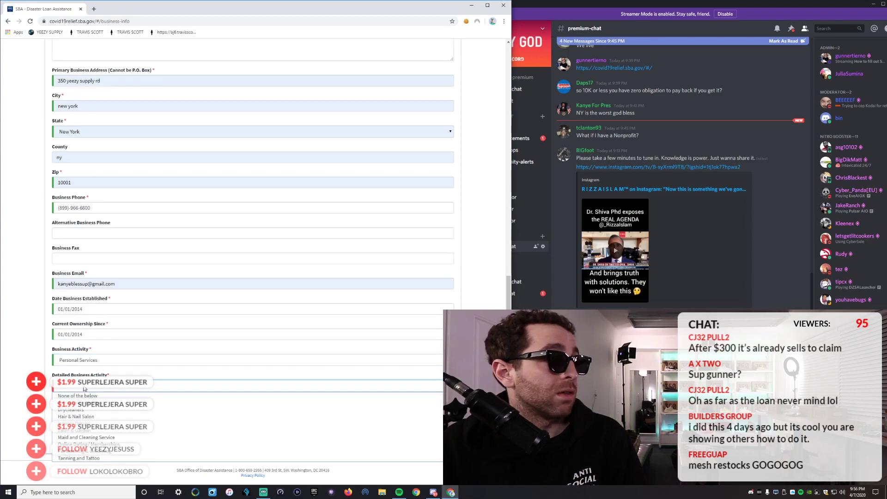
pyautogui.click(106, 417)
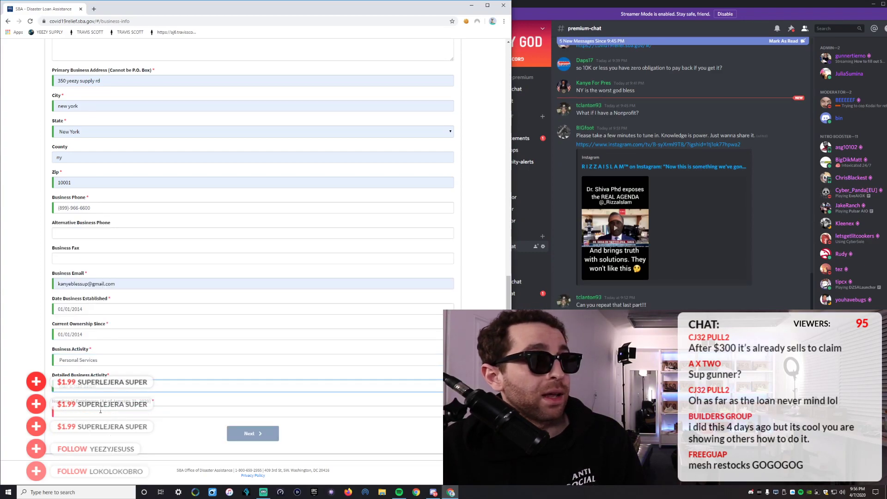
pyautogui.click(102, 364)
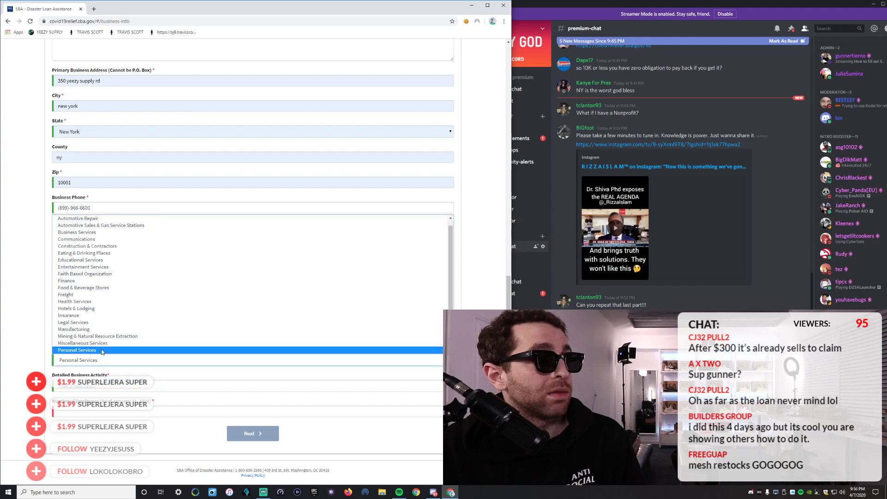
pyautogui.click(92, 233)
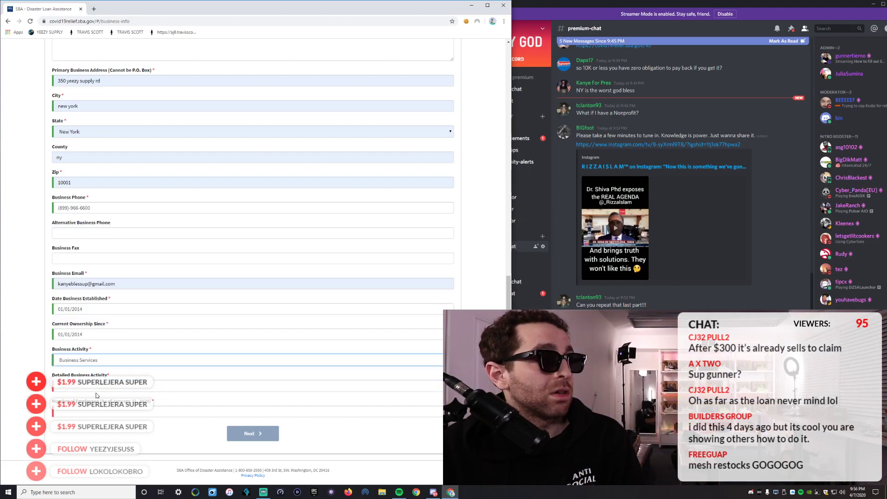
pyautogui.click(104, 386)
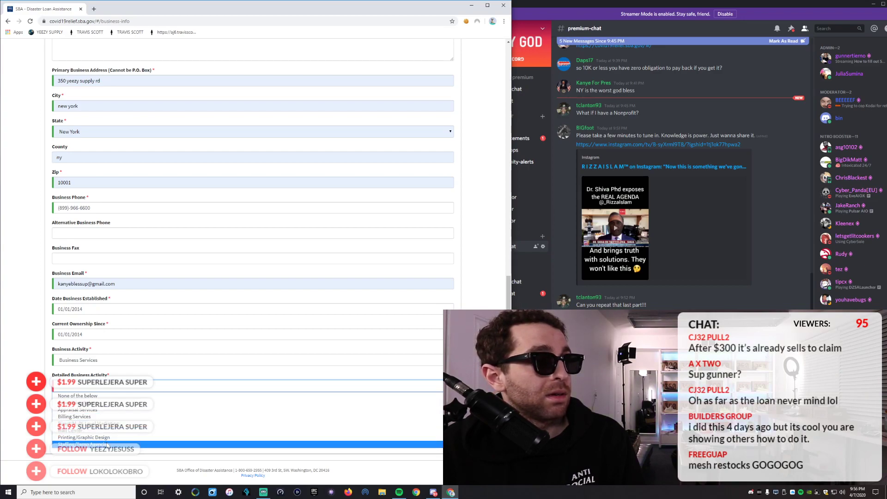
pyautogui.click(107, 439)
# Set Business Activity to Retail and choose a detailed retail activity.
pyautogui.click(96, 362)
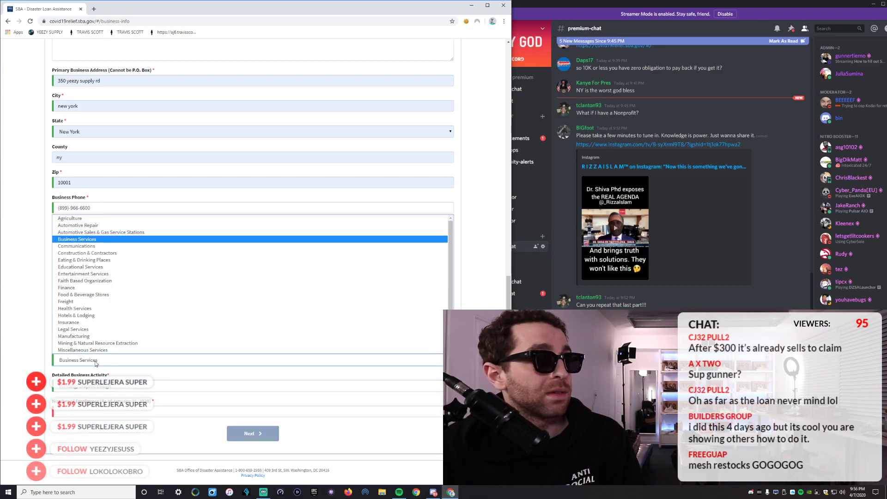
pyautogui.scroll(-2, 92, 326)
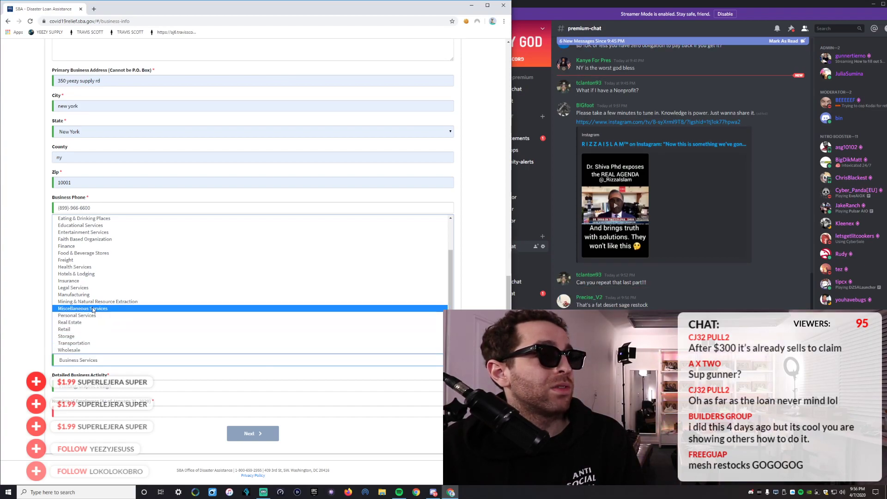
pyautogui.click(83, 330)
pyautogui.click(85, 388)
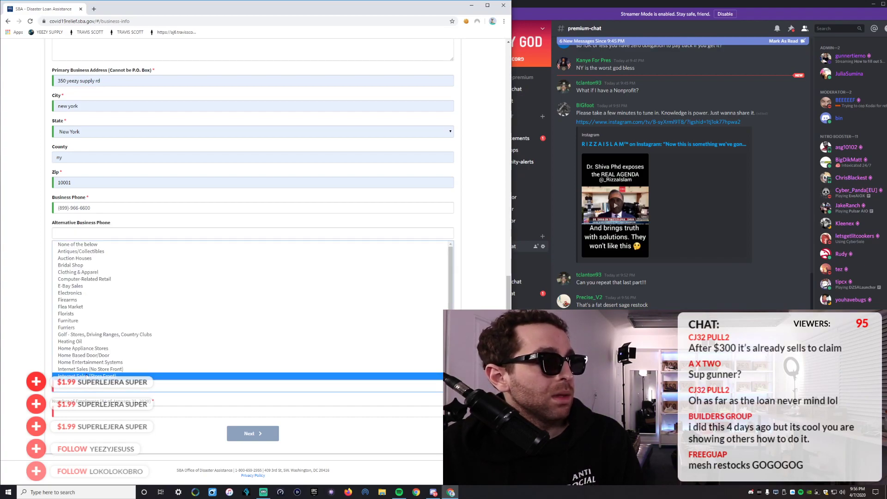
pyautogui.click(91, 373)
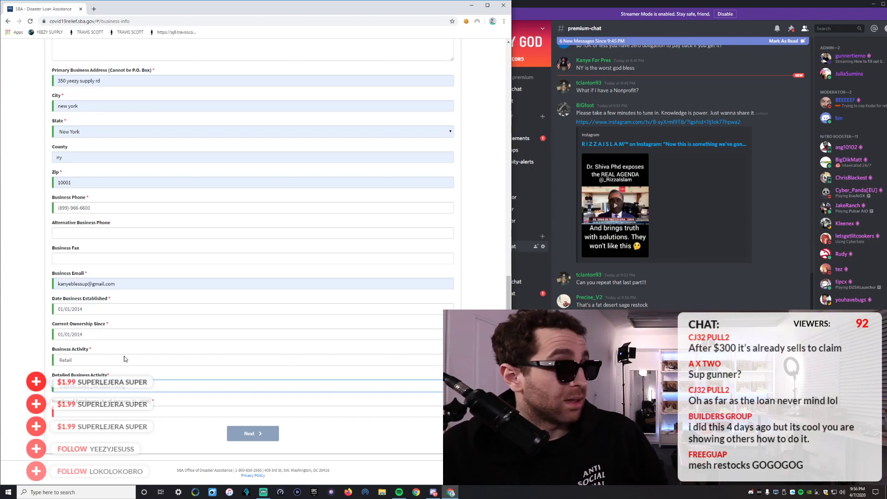
# Enter 9 as the number of employees and submit the Business Information step.
pyautogui.click(90, 412)
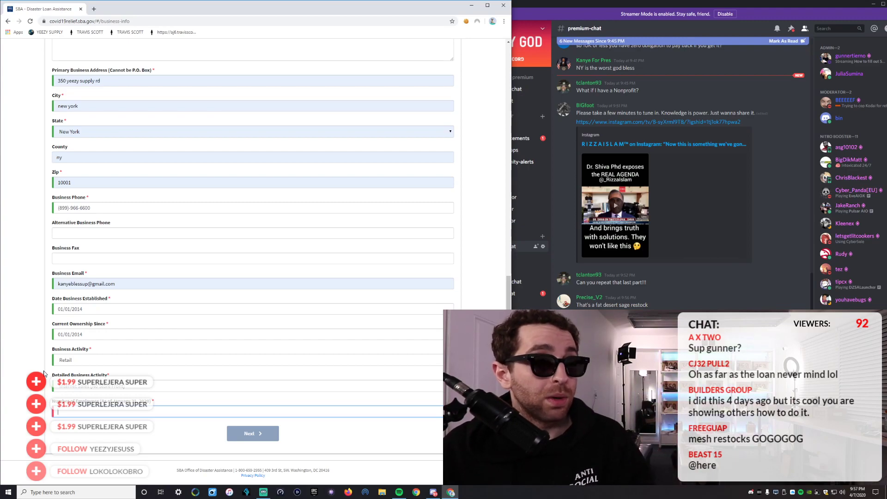
pyautogui.write('9')
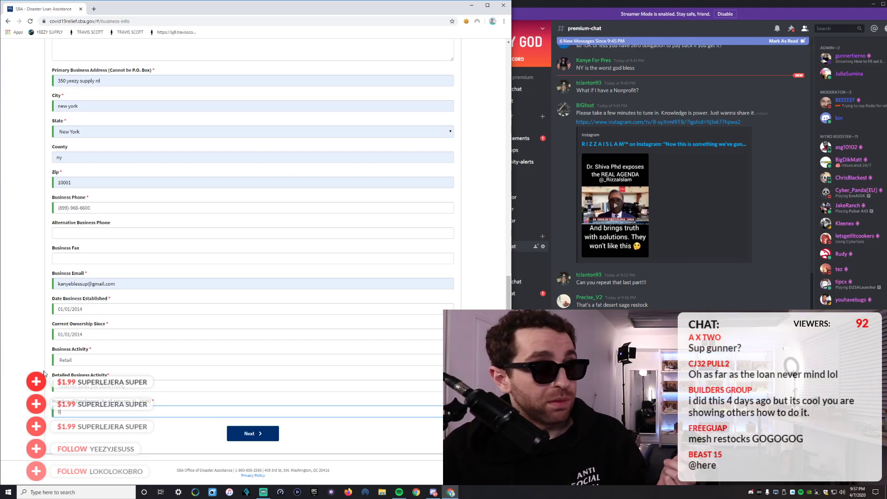
pyautogui.scroll(15, 83, 323)
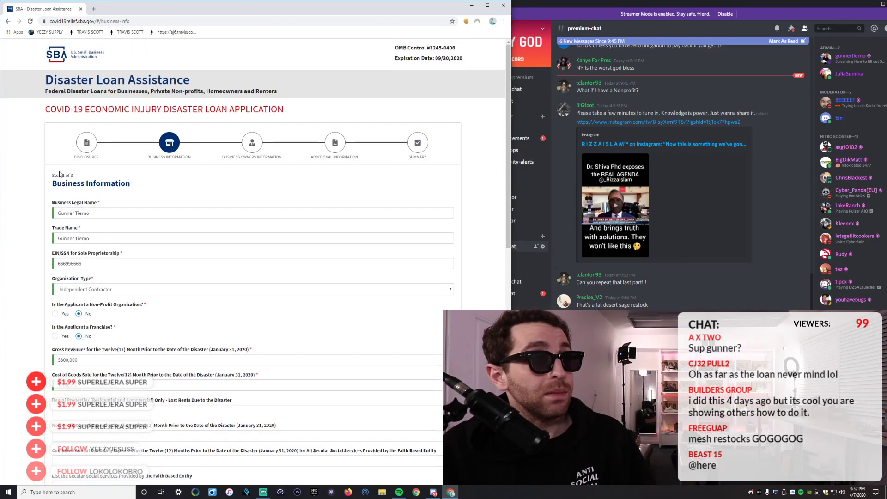
pyautogui.scroll(-15, 116, 233)
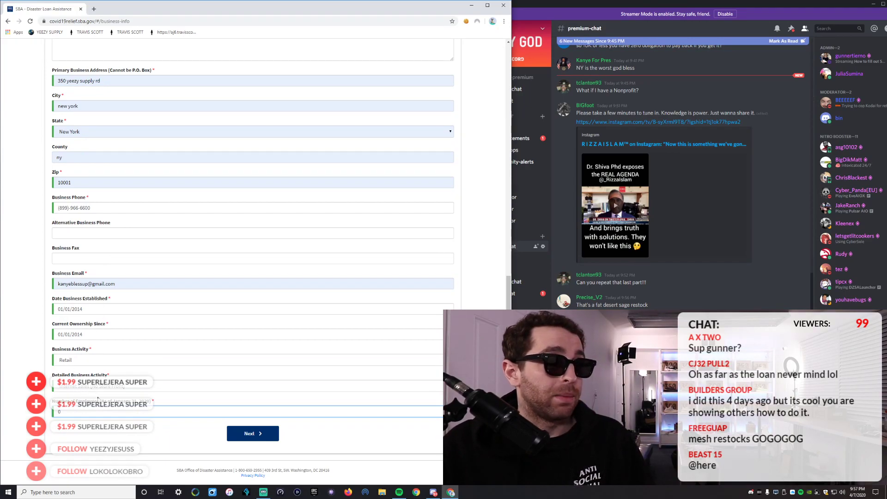
pyautogui.click(250, 434)
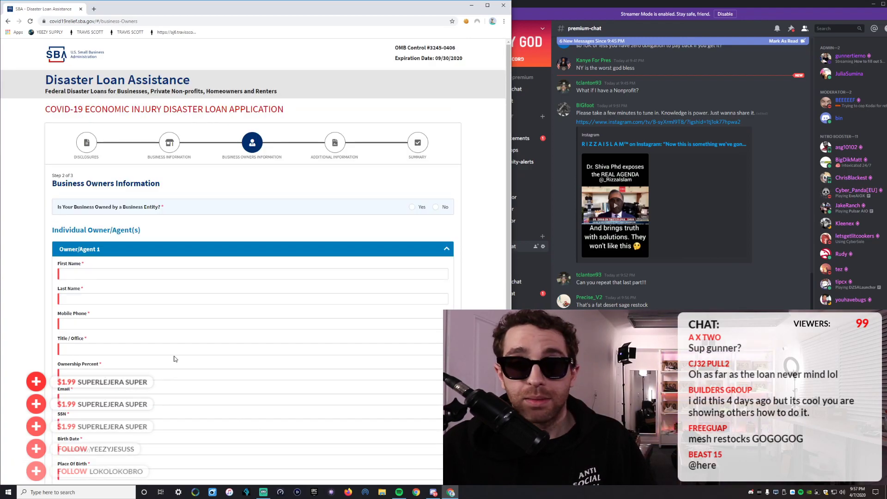
# Fill Owner/Agent 1 from a saved autofill entry and replace the first name.
pyautogui.scroll(-5, 179, 359)
pyautogui.scroll(5, 141, 338)
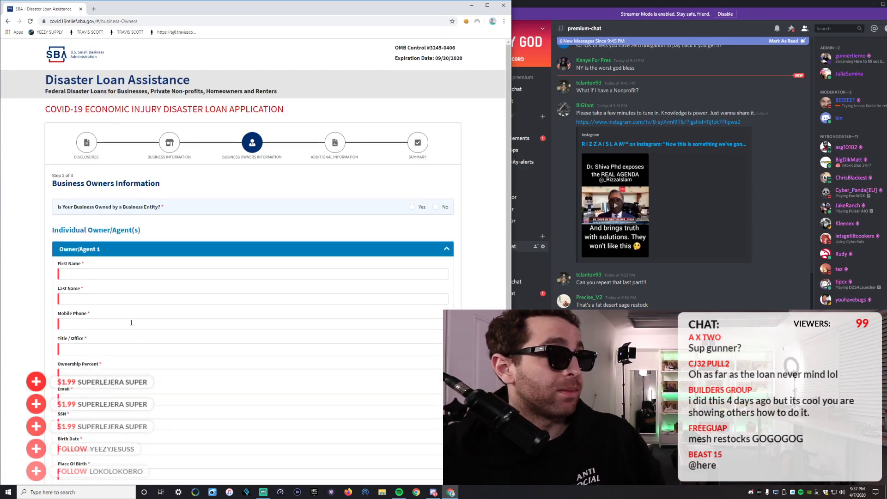
pyautogui.scroll(-1, 74, 273)
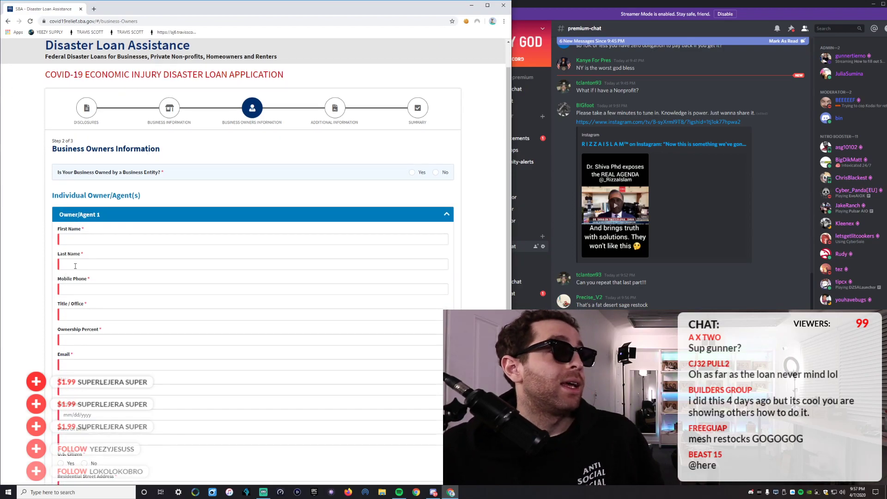
pyautogui.click(84, 239)
pyautogui.click(82, 249)
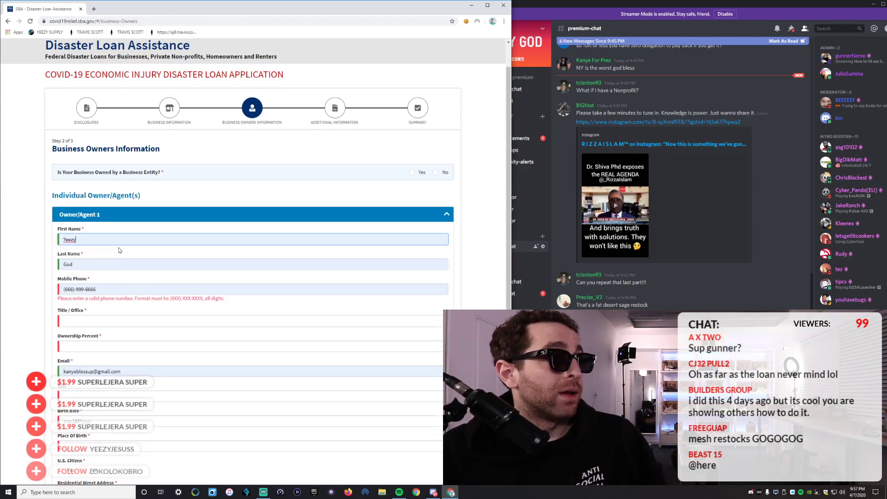
pyautogui.doubleClick(81, 239)
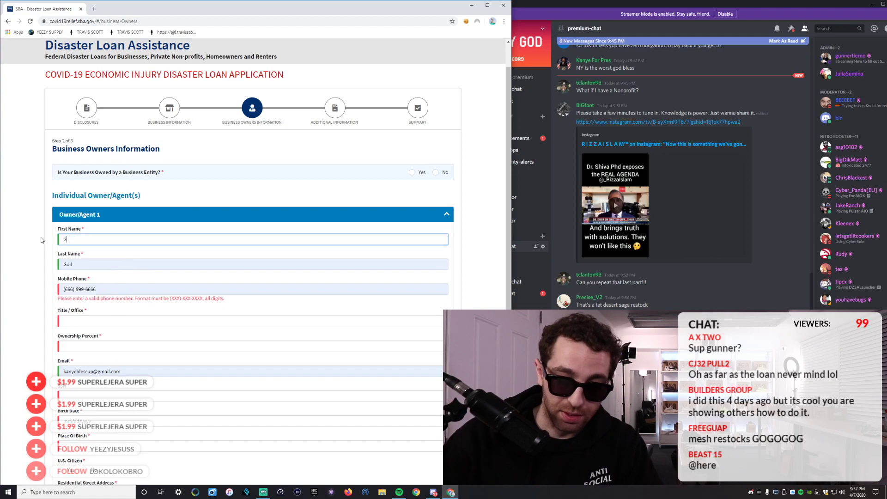
pyautogui.click(69, 240)
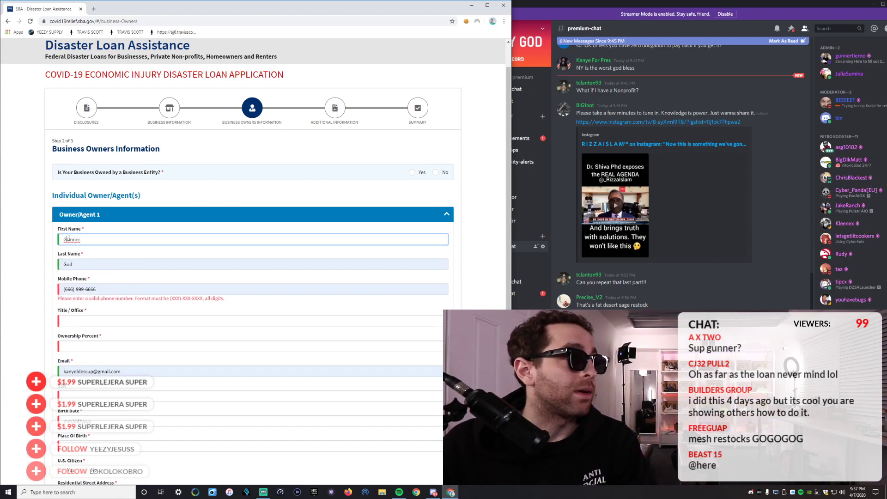
pyautogui.press('BackSpace')
pyautogui.write('u')
pyautogui.press('BackSpace')
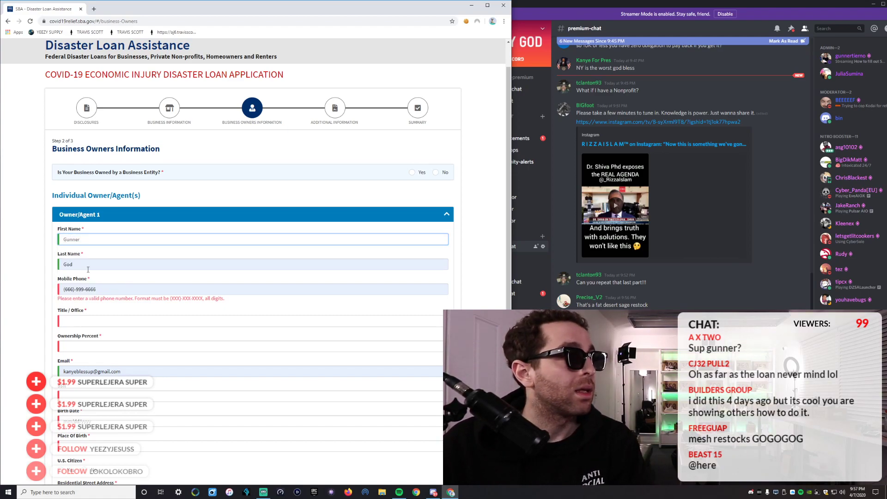
# Replace the owner's last name and mobile number, and set Title / Office to Owner.
pyautogui.doubleClick(88, 268)
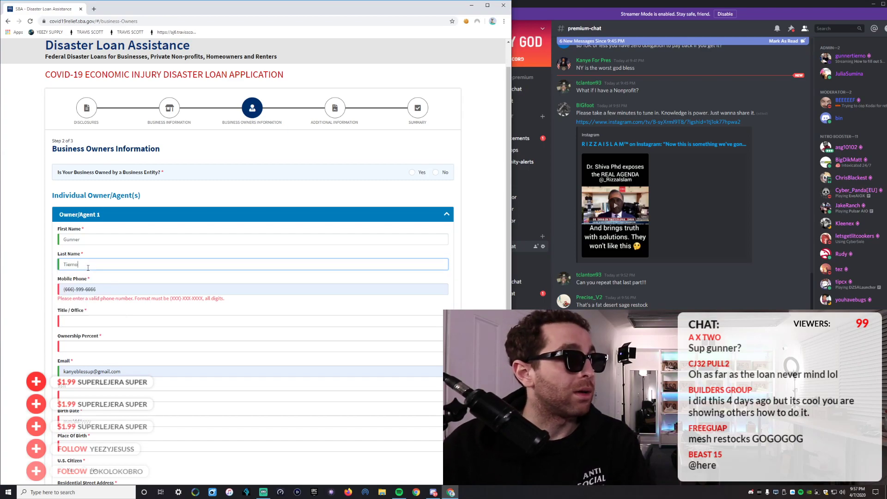
pyautogui.doubleClick(69, 289)
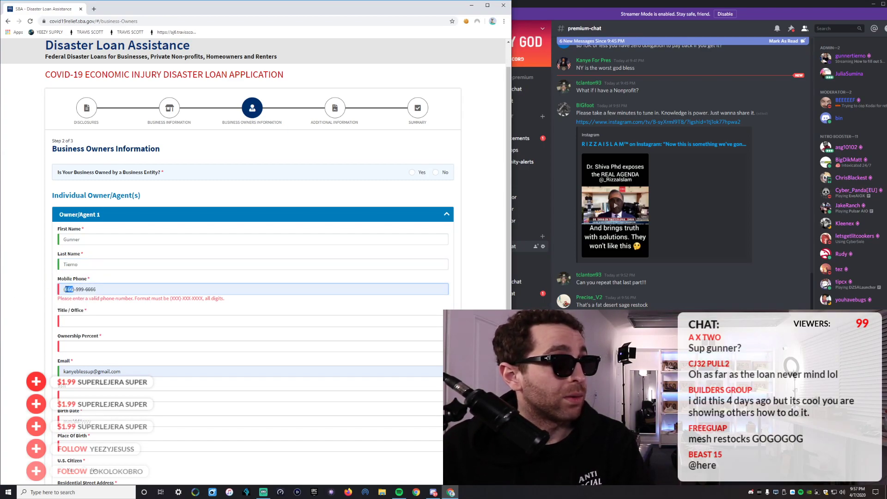
pyautogui.write('8999666699')
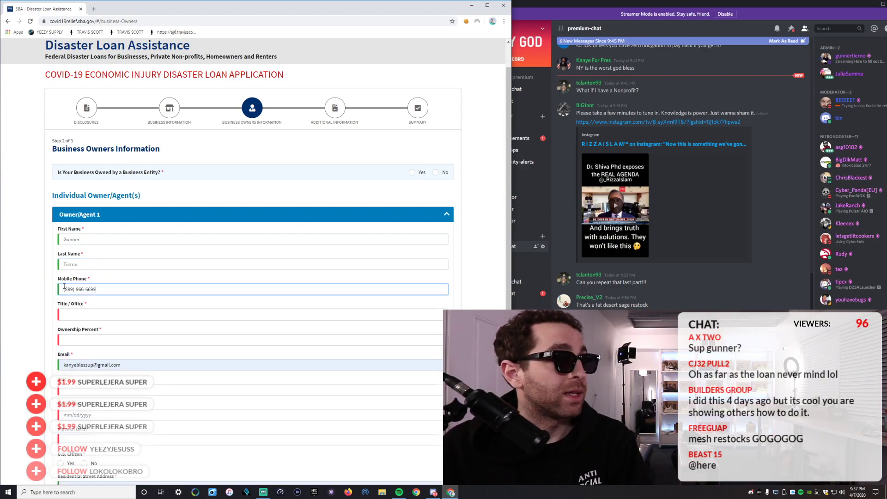
pyautogui.click(72, 316)
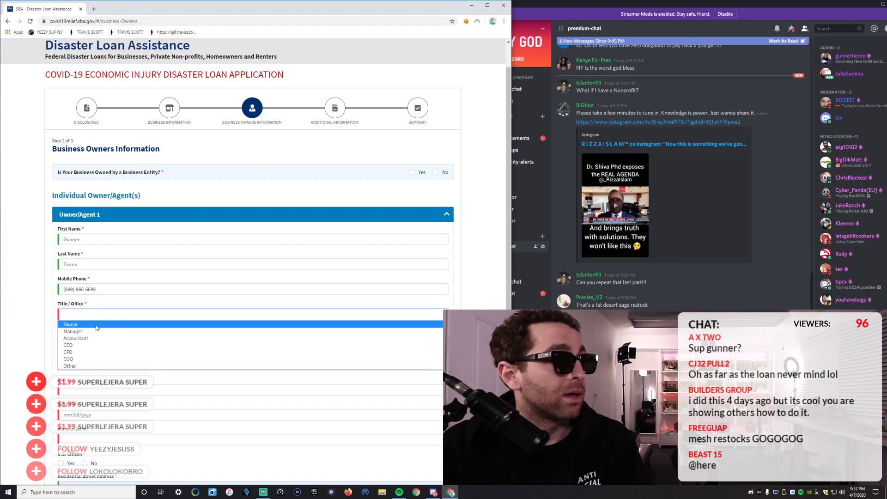
pyautogui.click(84, 326)
pyautogui.click(85, 315)
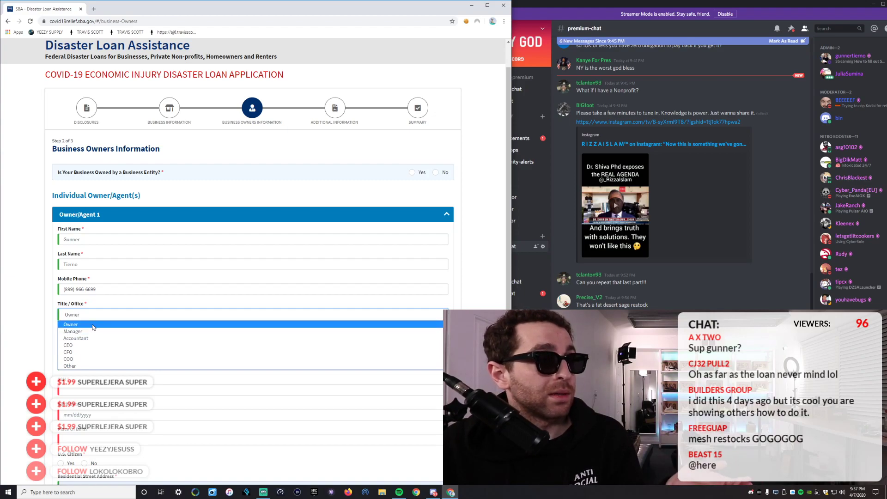
pyautogui.click(92, 327)
pyautogui.click(85, 341)
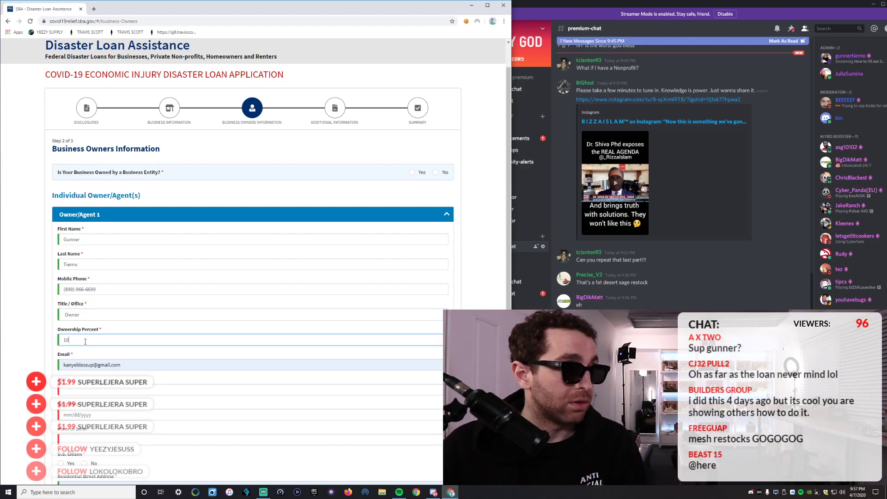
# Set ownership percent to 100 and enter the owner's SSN.
pyautogui.click(30, 335)
pyautogui.scroll(-2, 30, 336)
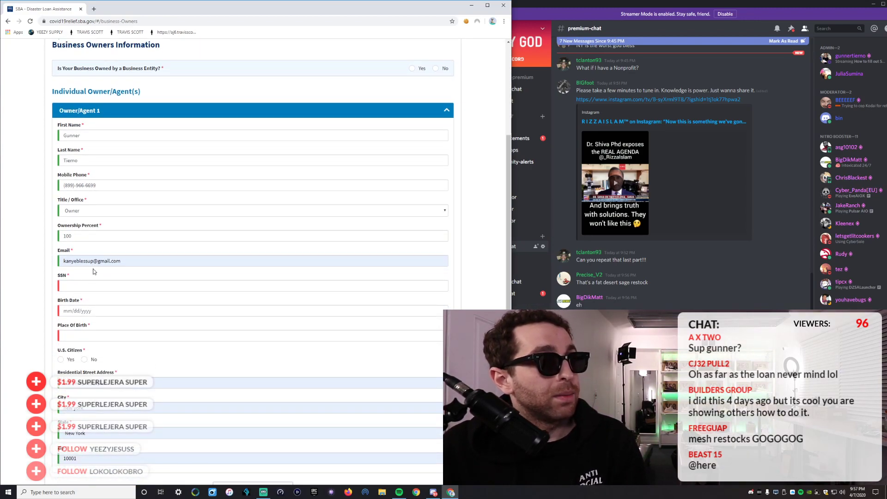
pyautogui.click(79, 287)
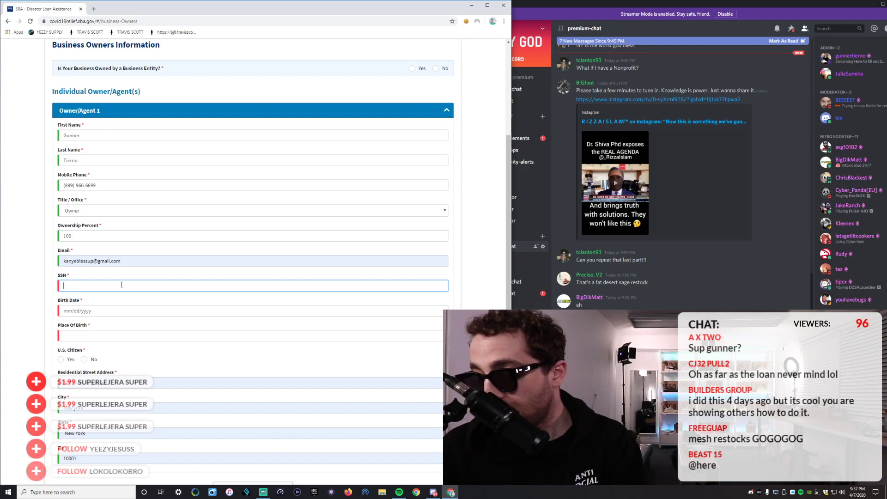
pyautogui.write('66')
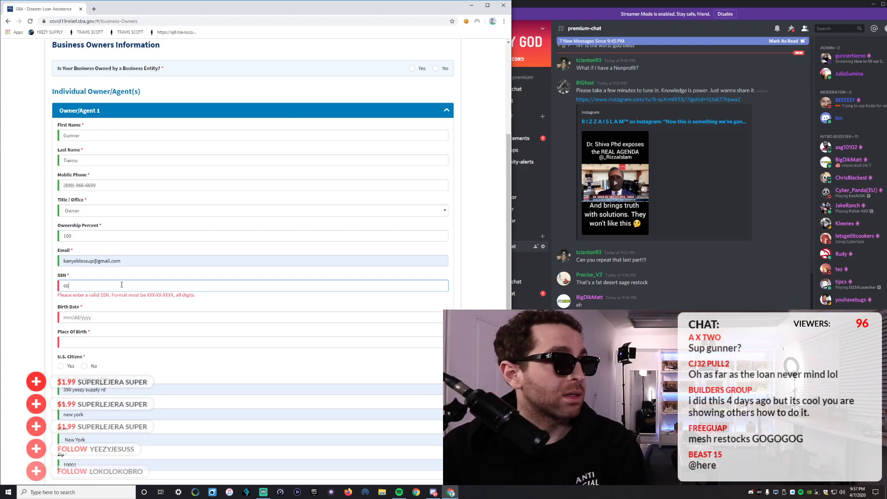
pyautogui.write('6-99-66')
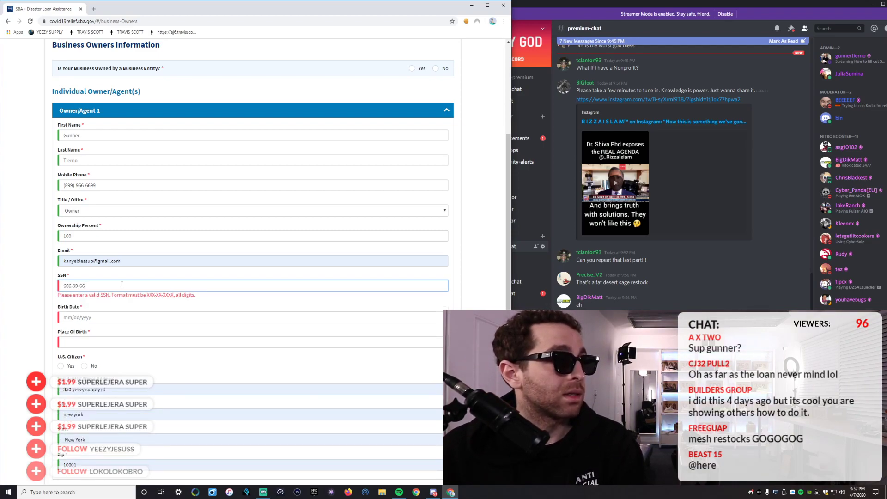
pyautogui.write('66')
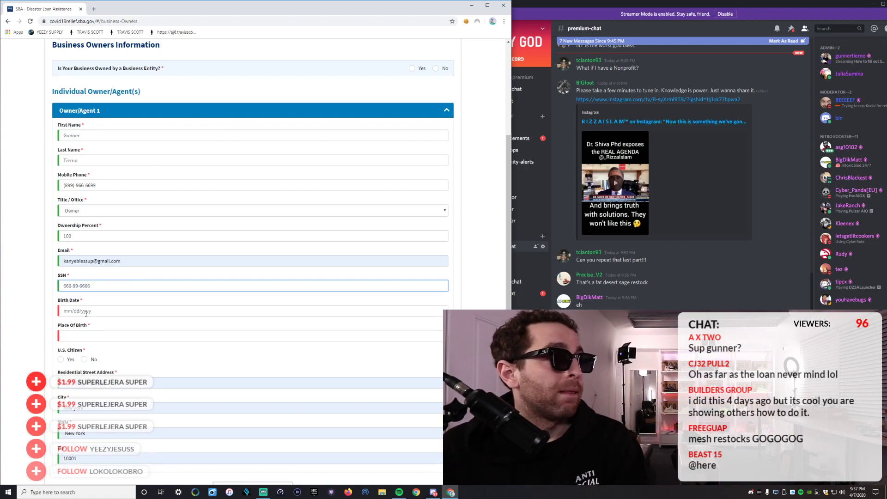
# Replace the owner's birth date with 01/01/2020.
pyautogui.click(82, 312)
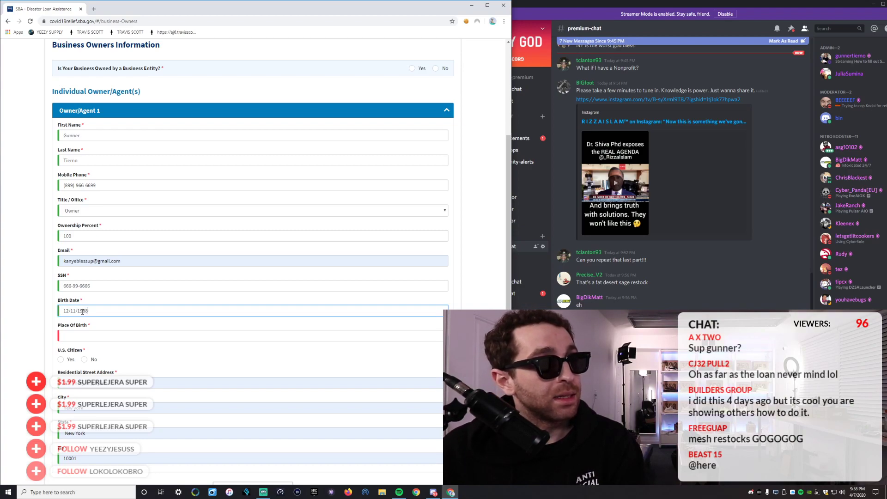
pyautogui.tripleClick(91, 310)
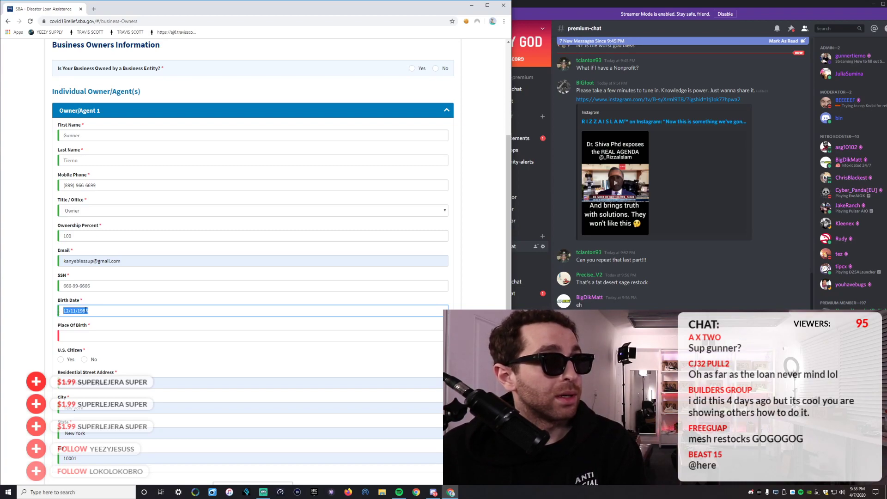
pyautogui.click(78, 311)
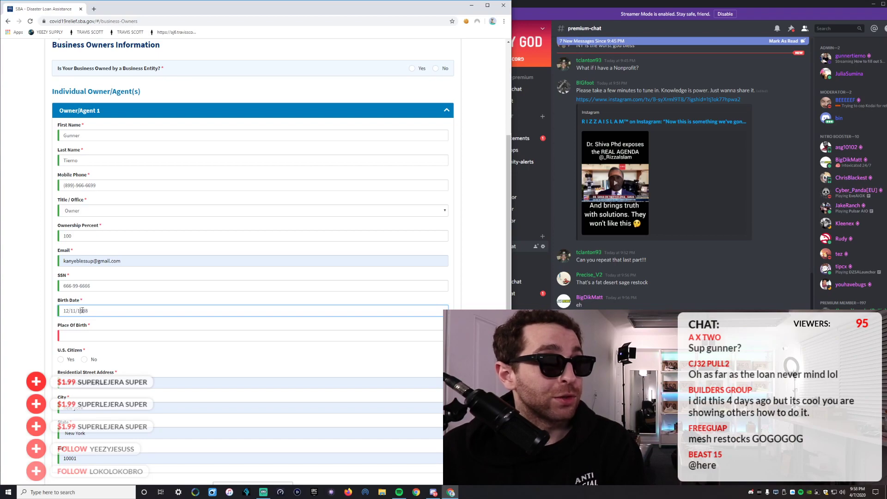
pyautogui.moveTo(82, 310); pyautogui.dragTo(77, 311)
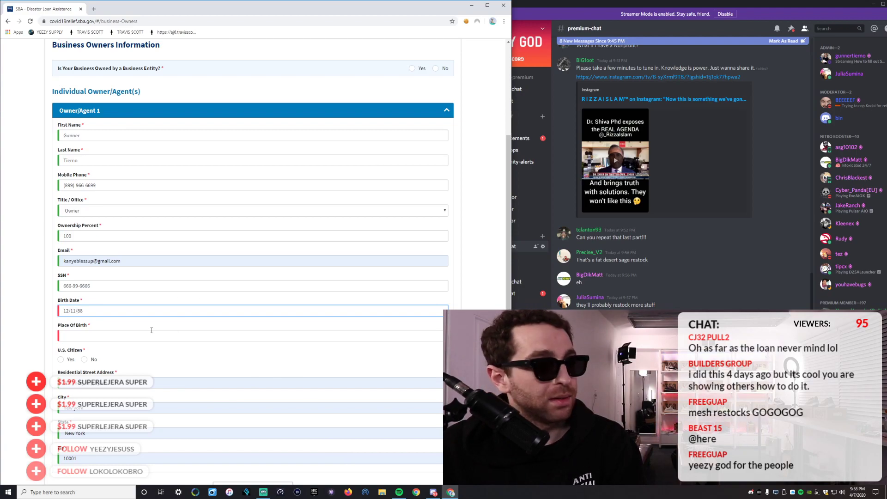
pyautogui.moveTo(86, 310); pyautogui.dragTo(21, 306)
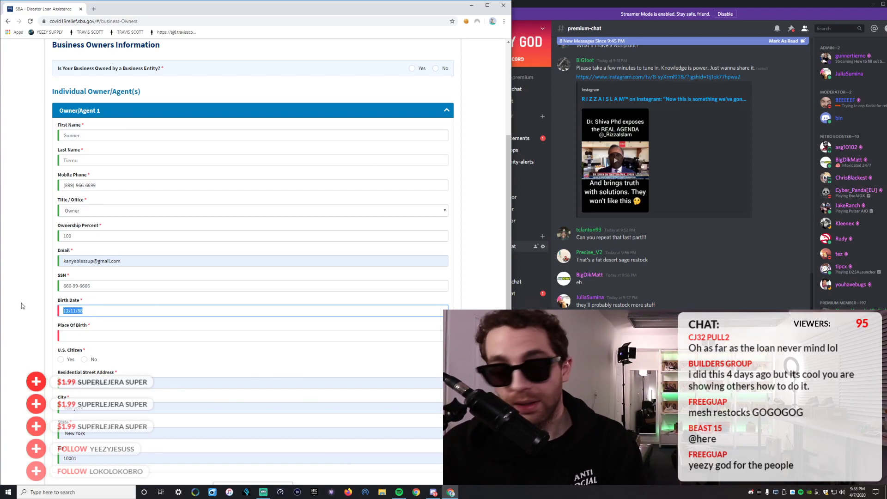
pyautogui.write('01/01/2020')
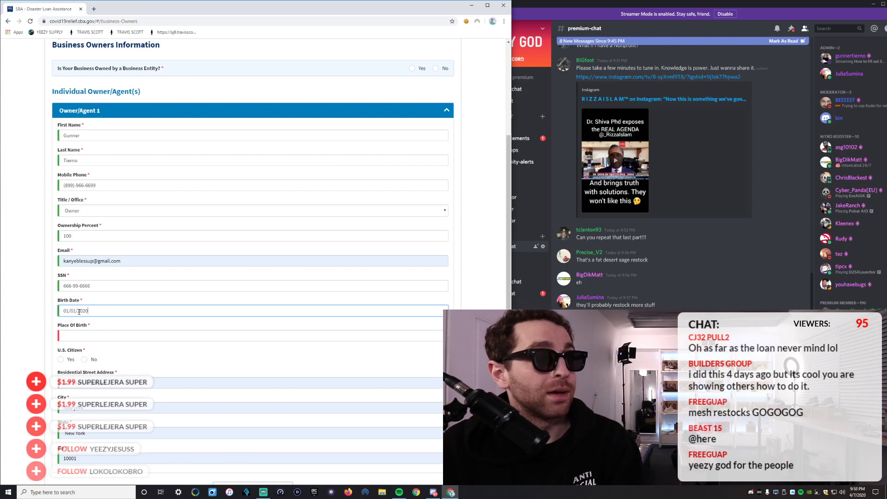
# Enter 'Brooklyn New York' as place of birth and mark the owner a U.S. citizen.
pyautogui.click(76, 335)
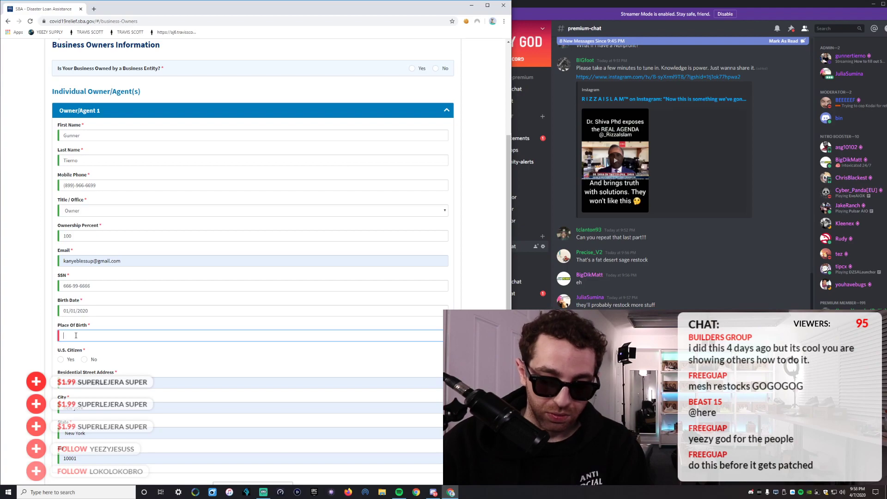
pyautogui.write('BRooklyn')
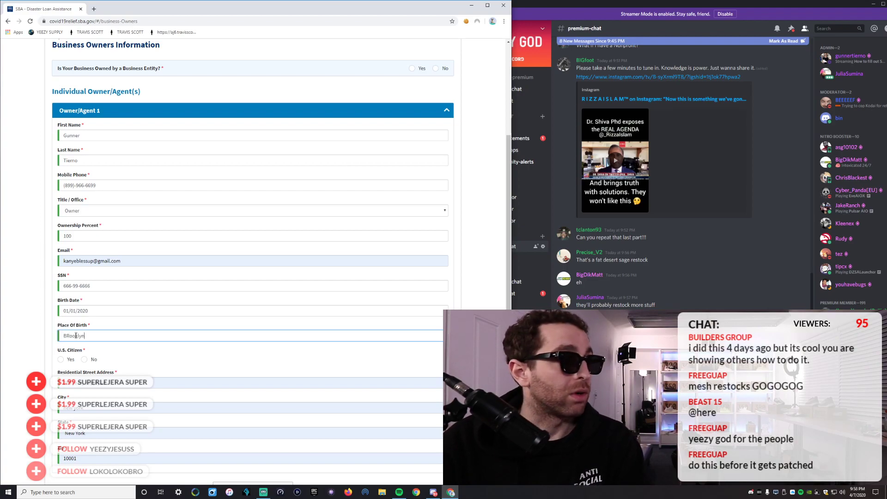
pyautogui.press('BackSpace')
pyautogui.press('BackSpace')
pyautogui.press('BackSpace')
pyautogui.press('BackSpace')
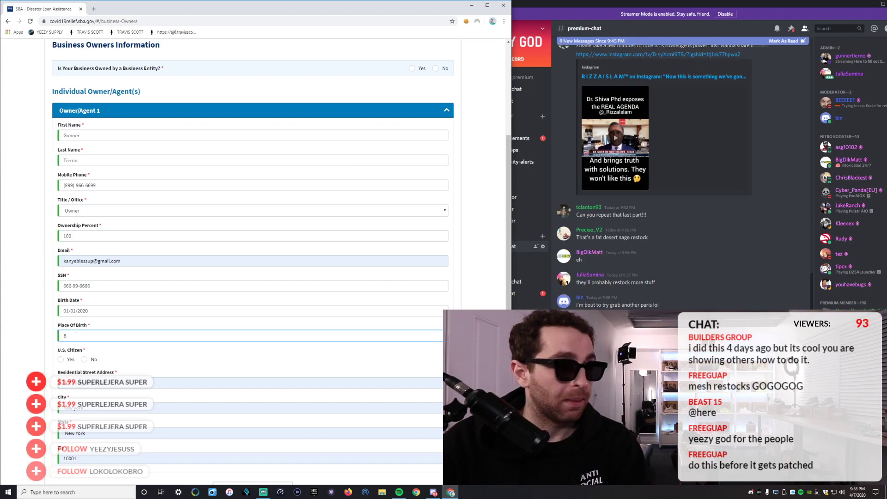
pyautogui.write('rooklyn N')
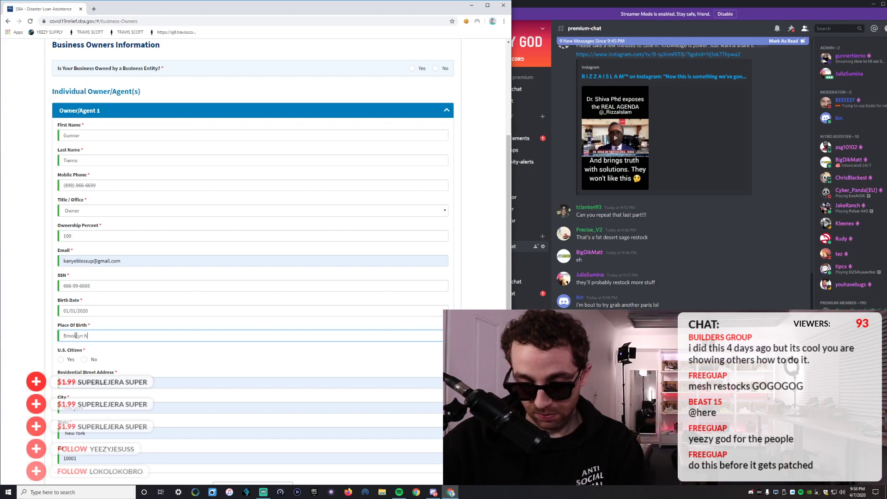
pyautogui.write('ew Yor')
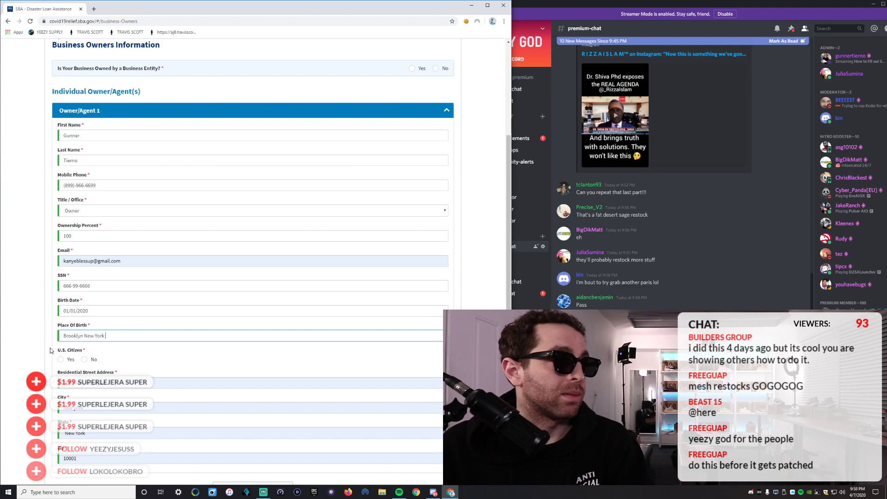
pyautogui.write('k')
pyautogui.click(68, 361)
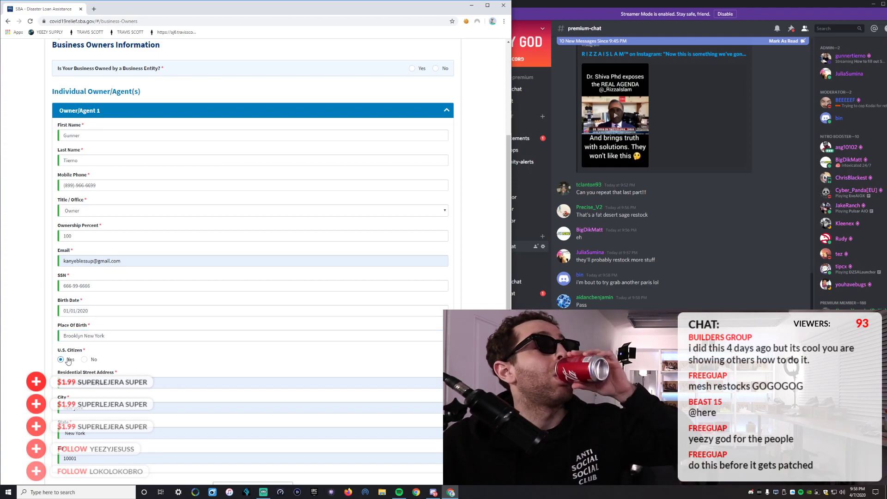
# Trim the residential street address and fill city, state and ZIP from a saved address.
pyautogui.scroll(-2, 68, 361)
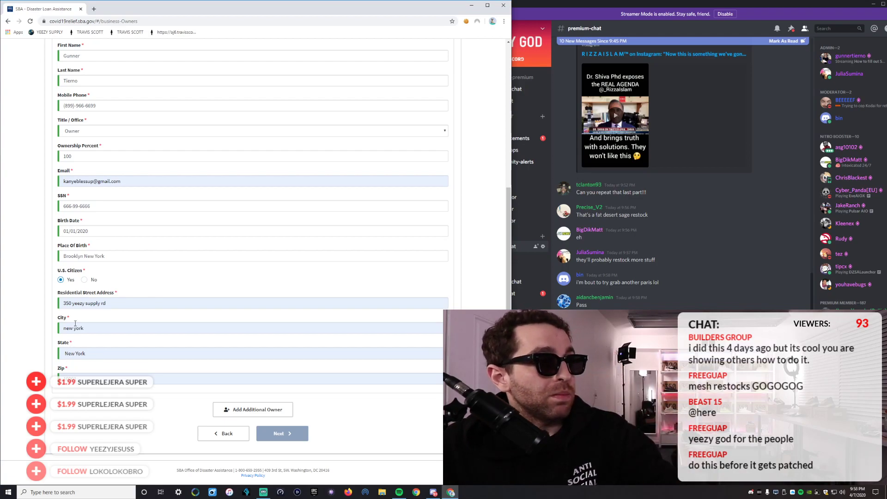
pyautogui.click(112, 305)
pyautogui.moveTo(113, 305); pyautogui.dragTo(88, 304)
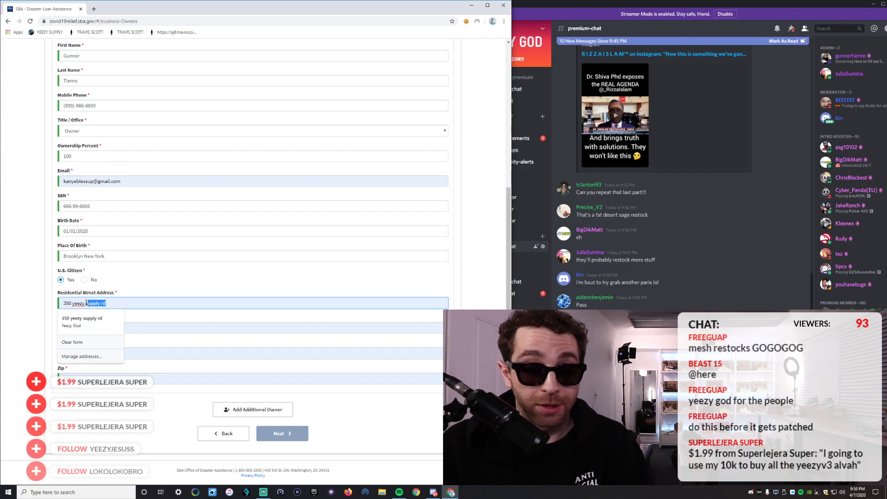
pyautogui.click(86, 303)
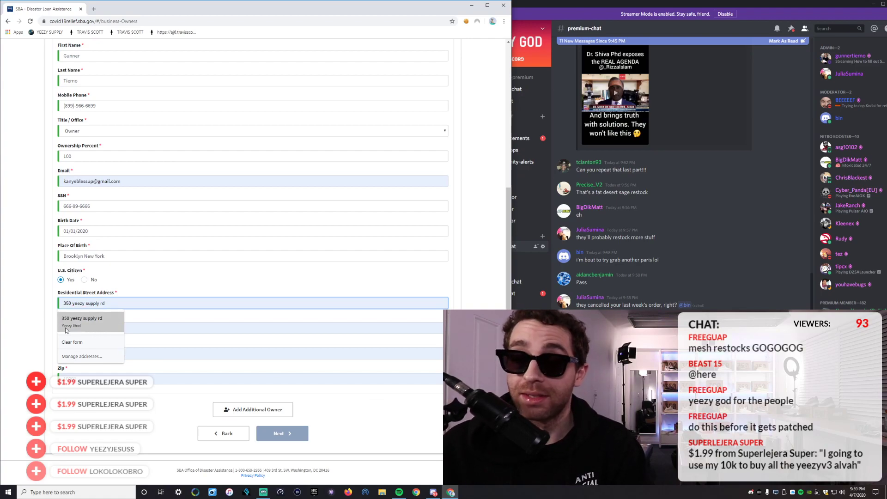
pyautogui.click(26, 333)
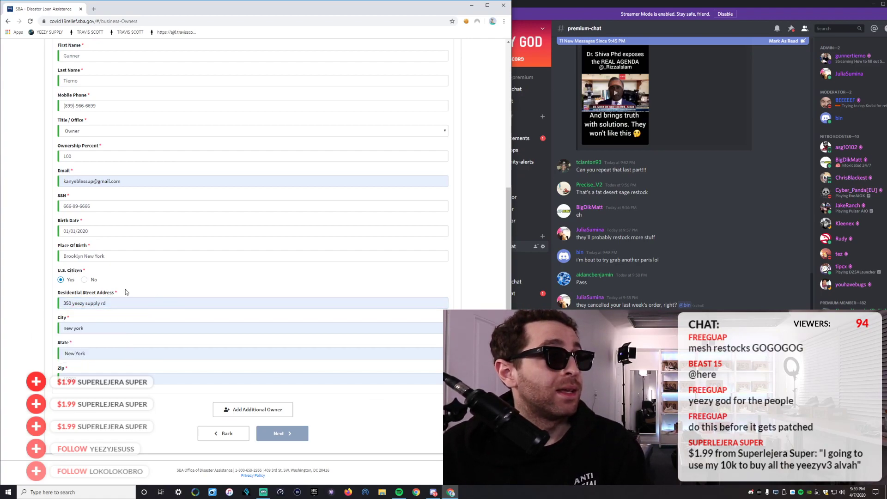
pyautogui.click(190, 303)
pyautogui.click(172, 328)
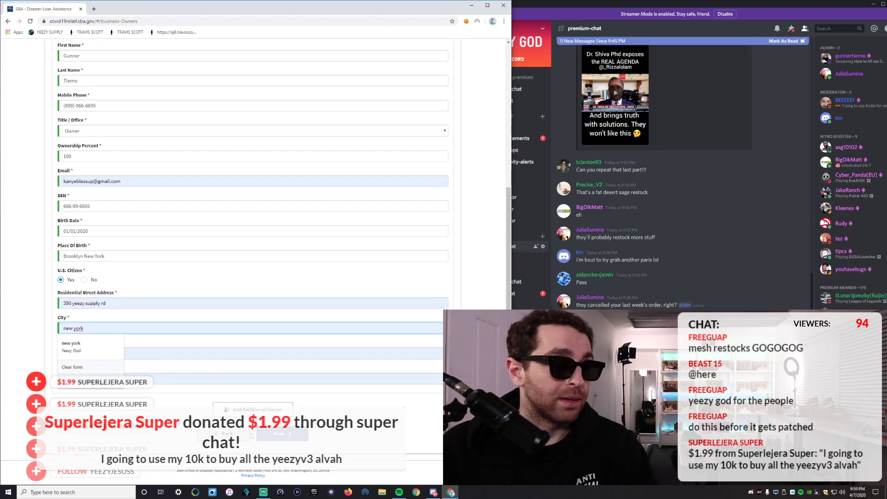
pyautogui.click(72, 346)
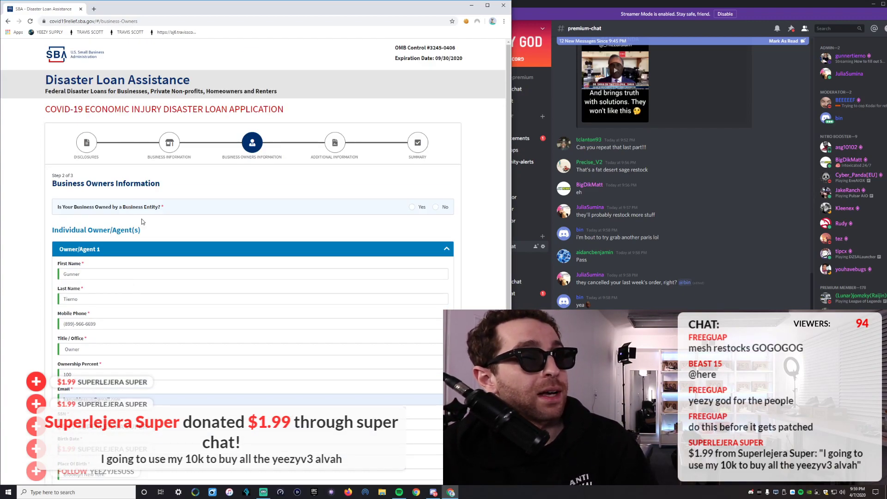
# Answer No to business owned by an entity and advance to Additional Information.
pyautogui.scroll(-5, 276, 438)
pyautogui.click(277, 439)
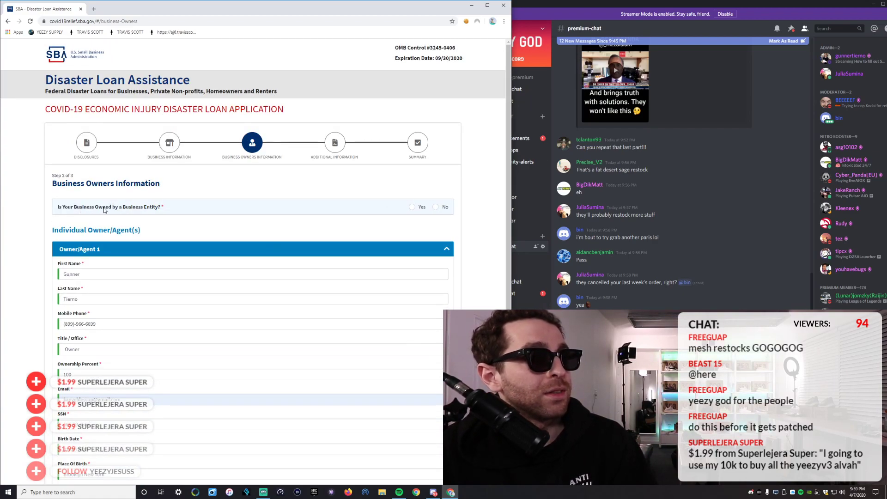
pyautogui.click(436, 207)
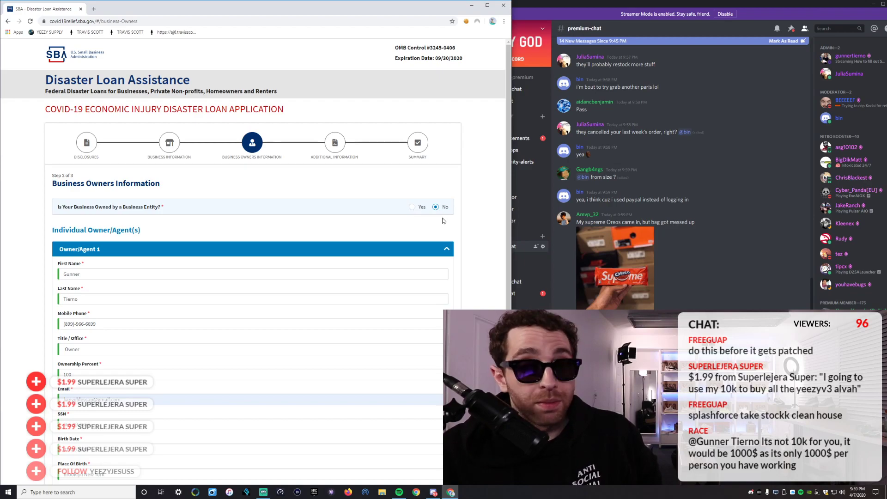
pyautogui.scroll(-5, 423, 224)
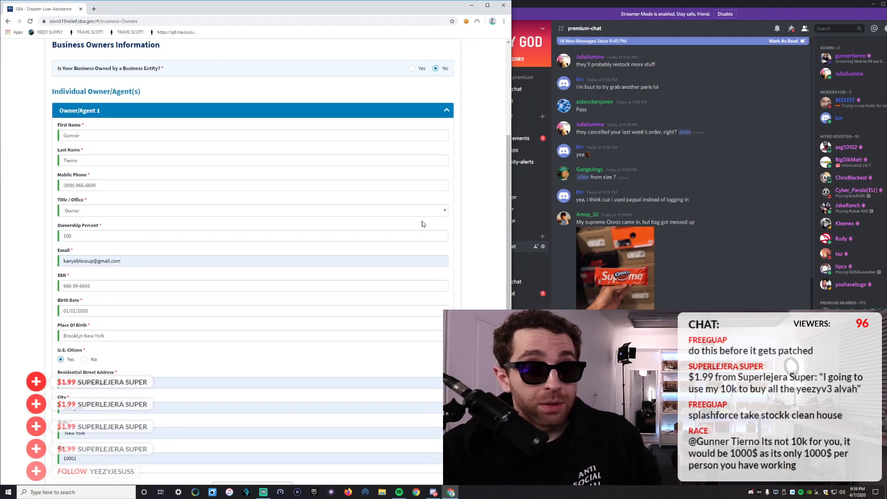
pyautogui.click(291, 436)
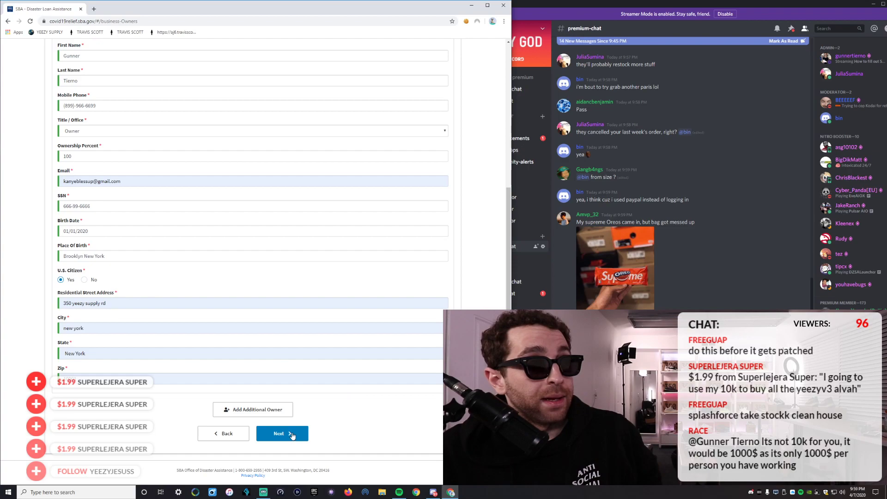
pyautogui.scroll(-10, 288, 307)
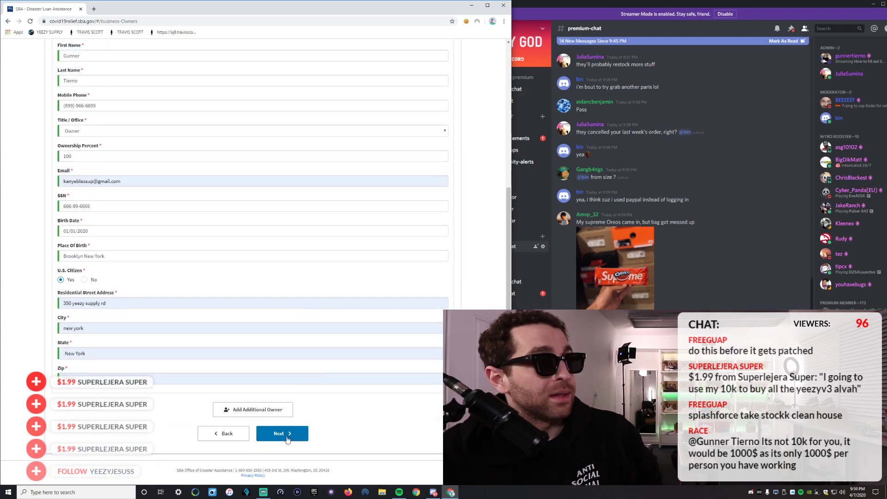
pyautogui.click(286, 436)
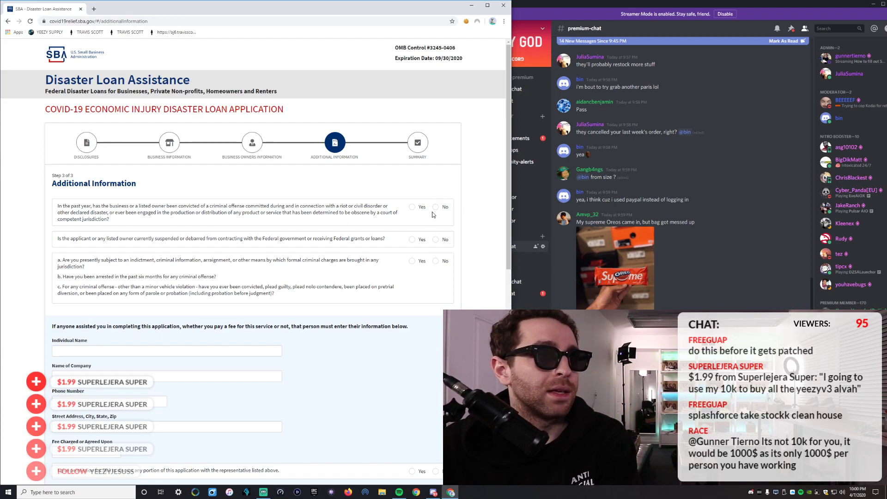
# Answer No to the criminal offense, debarment and pending charges questions, then review the page.
pyautogui.click(437, 208)
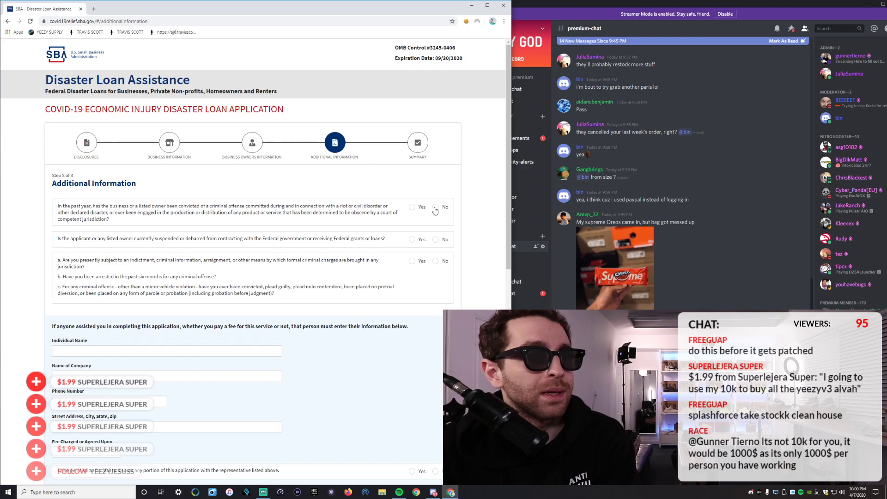
pyautogui.click(436, 240)
pyautogui.click(436, 262)
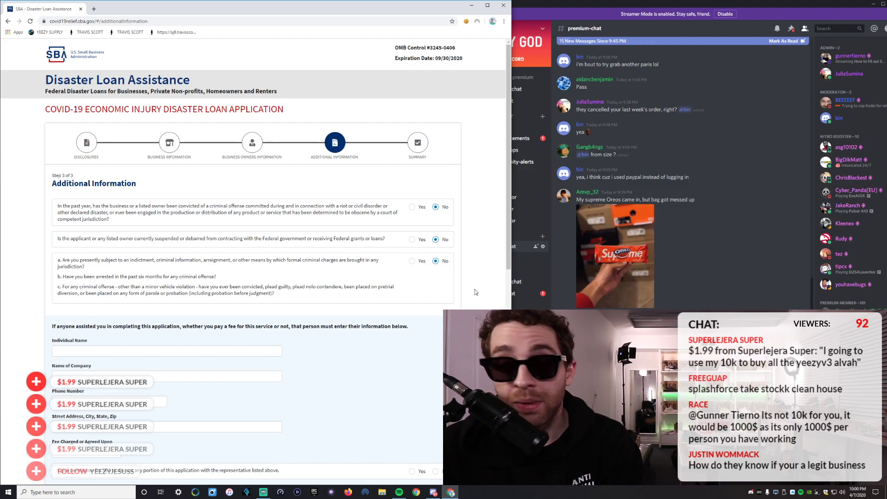
pyautogui.scroll(-4, 466, 277)
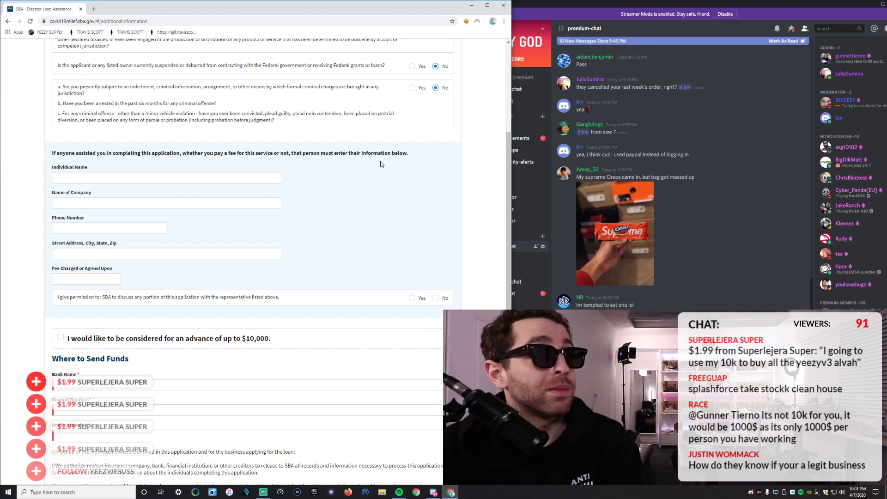
pyautogui.scroll(-2, 345, 182)
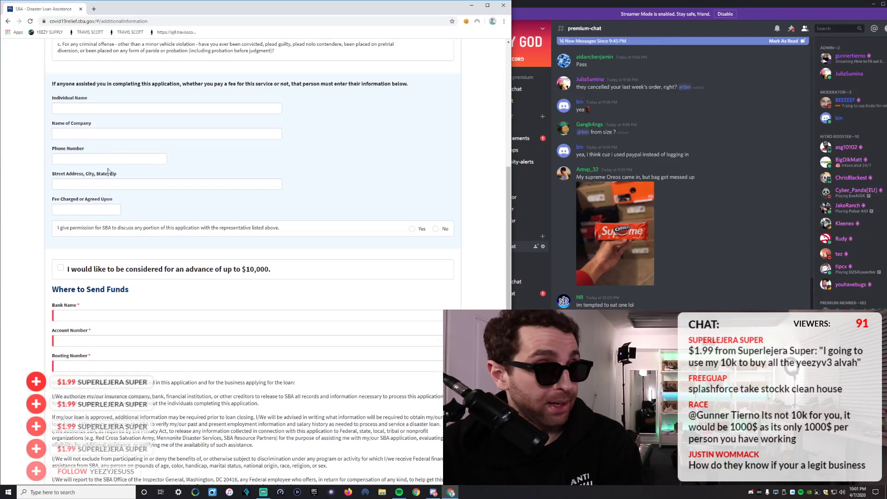
pyautogui.scroll(-4, 111, 176)
pyautogui.scroll(7, 139, 190)
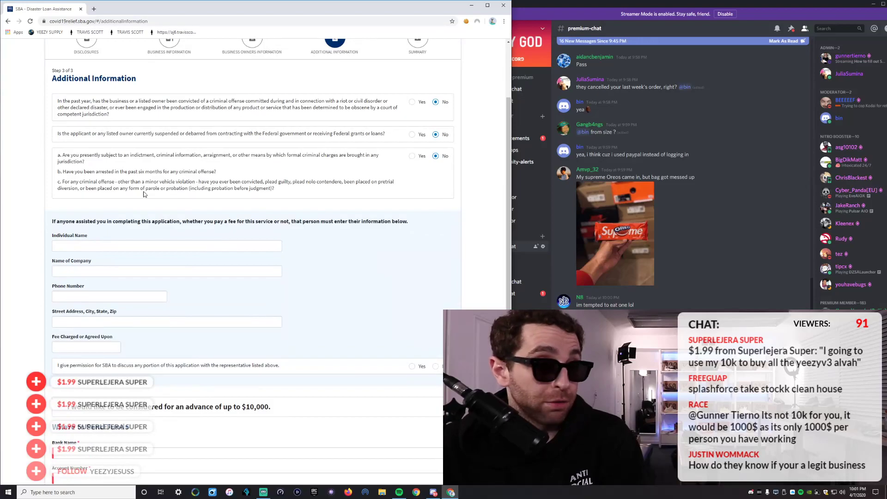
pyautogui.scroll(-3, 136, 240)
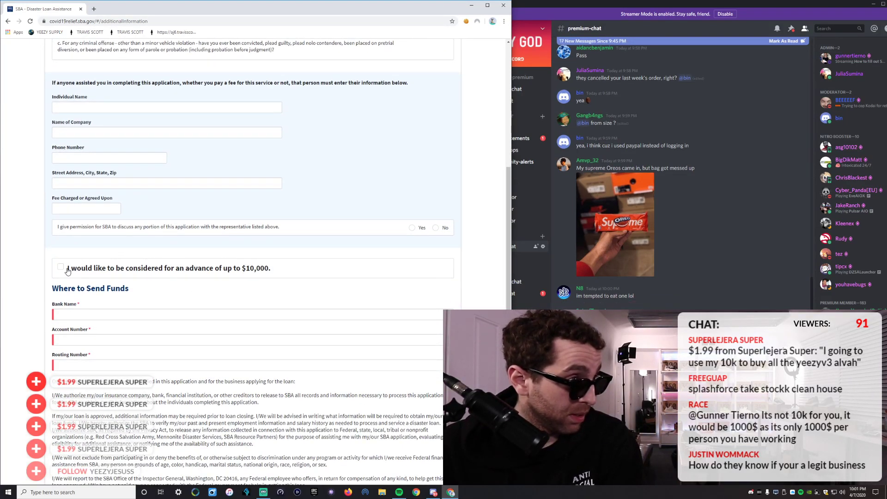
# Request consideration for the advance of up to $10,000.
pyautogui.scroll(-2, 122, 255)
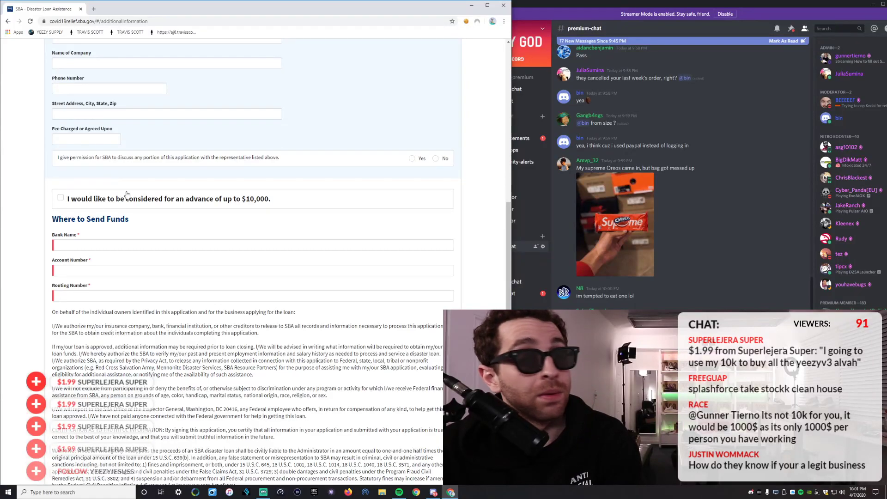
pyautogui.scroll(2, 94, 163)
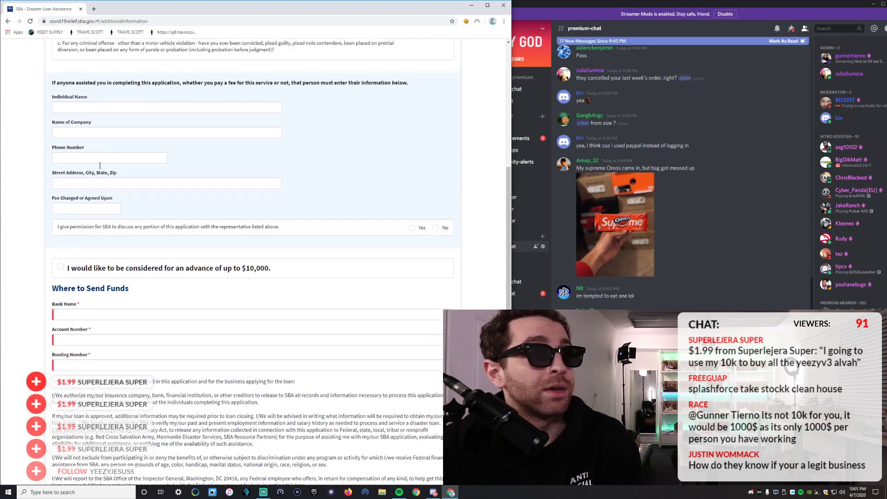
pyautogui.scroll(-4, 63, 195)
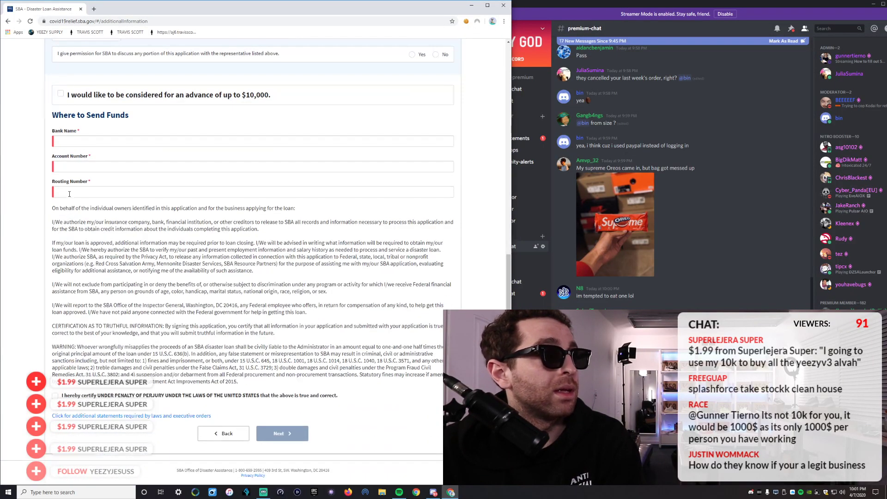
pyautogui.click(61, 96)
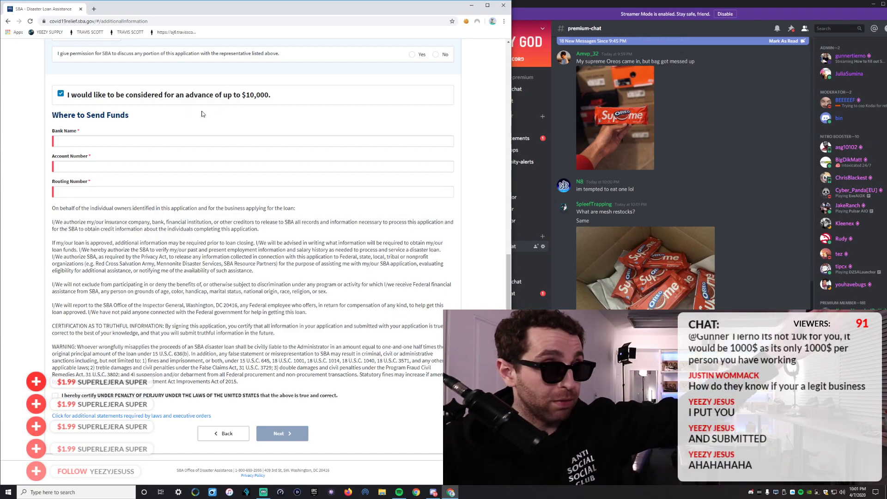
# Enter chase as the bank name and begin typing the account number.
pyautogui.scroll(1, 179, 126)
pyautogui.press('super')
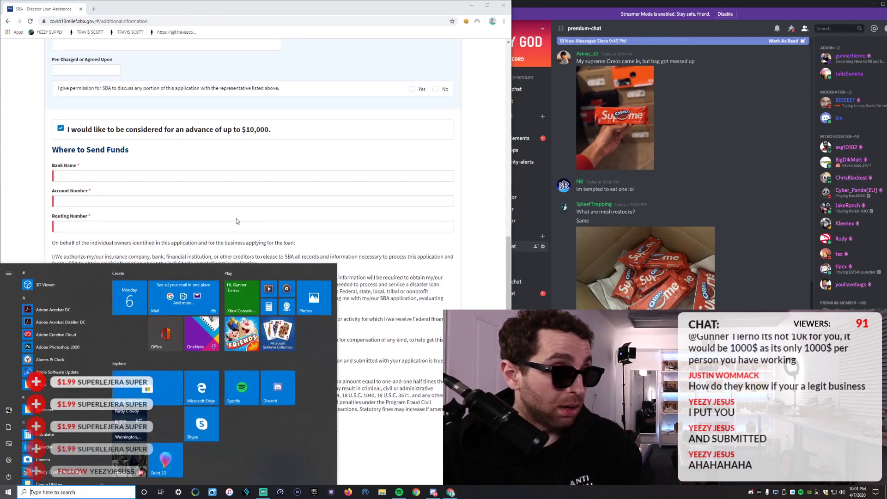
pyautogui.press('super')
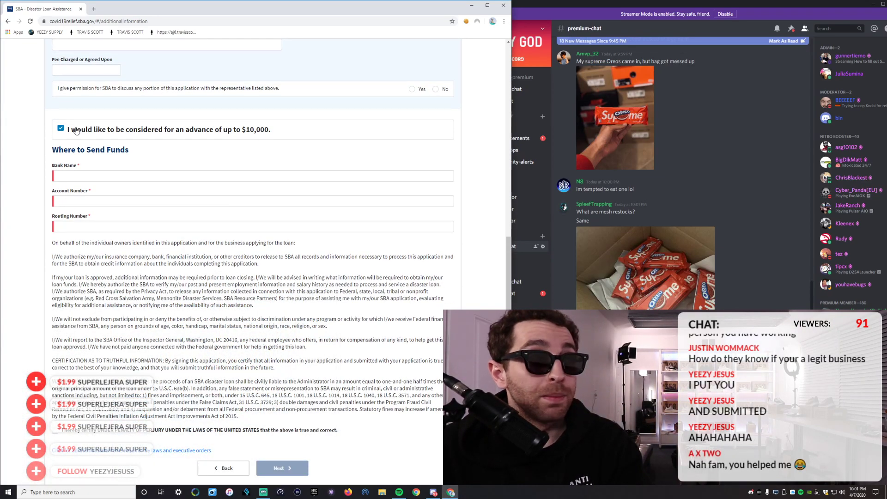
pyautogui.scroll(4, 89, 242)
pyautogui.scroll(5, 122, 300)
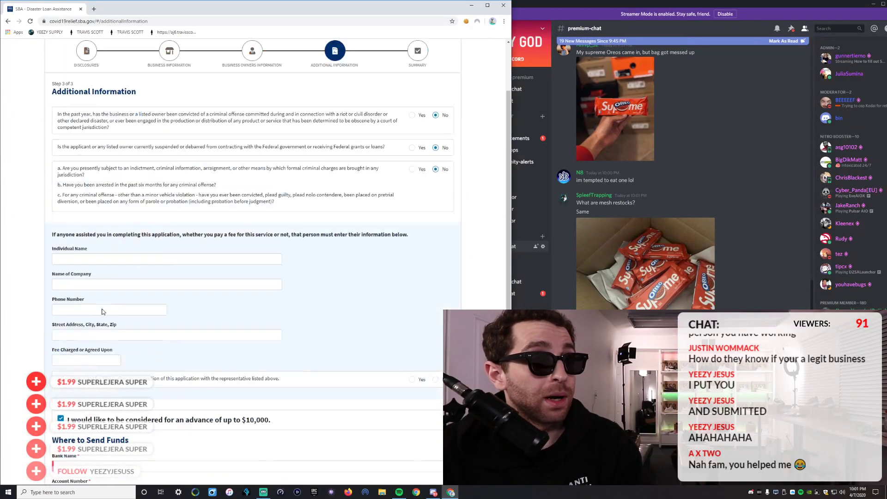
pyautogui.scroll(-6, 76, 274)
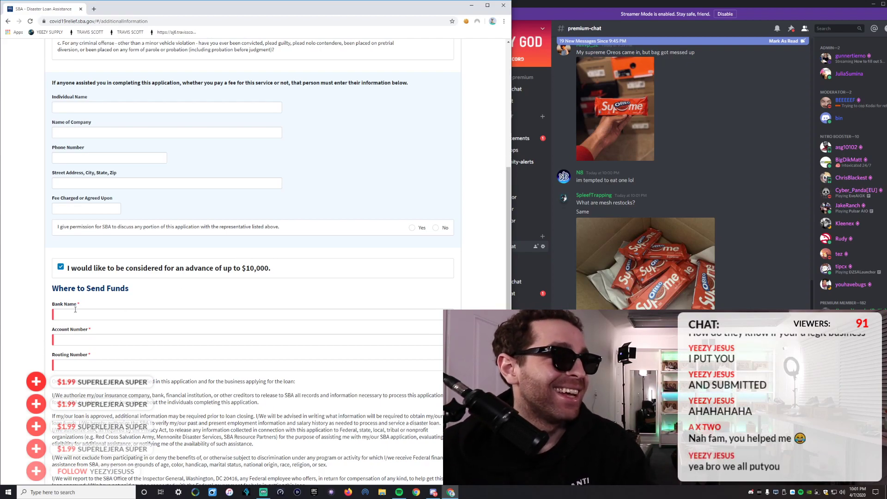
pyautogui.scroll(-1, 80, 306)
pyautogui.click(78, 281)
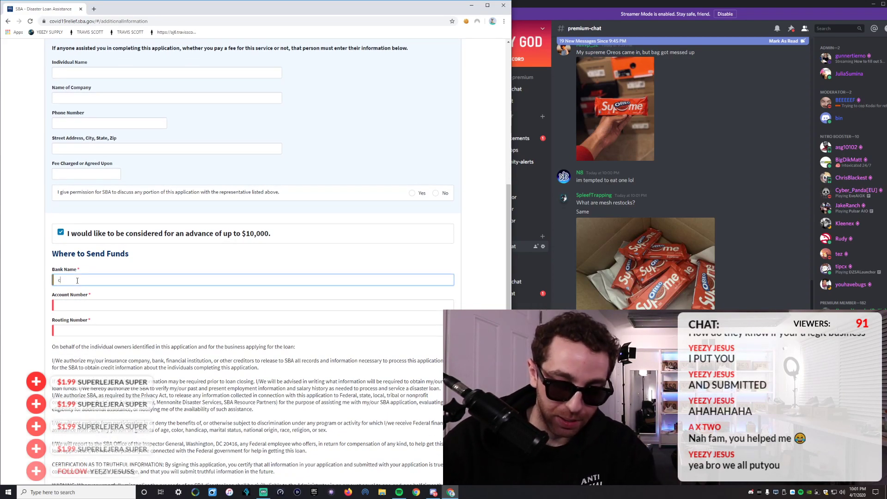
pyautogui.click(64, 304)
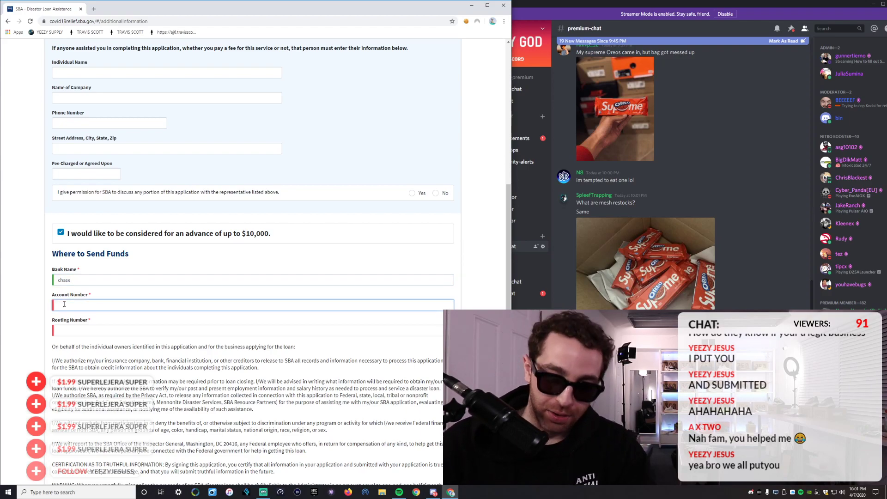
pyautogui.write('02')
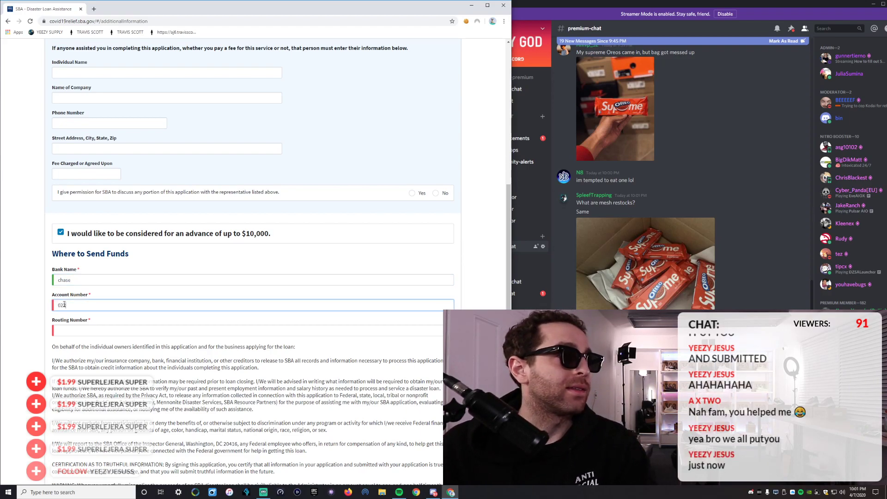
pyautogui.write('21')
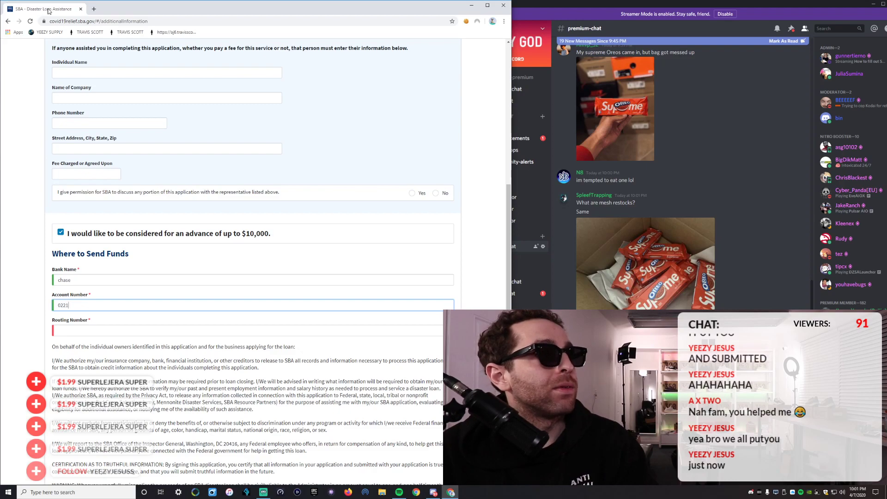
pyautogui.click(94, 9)
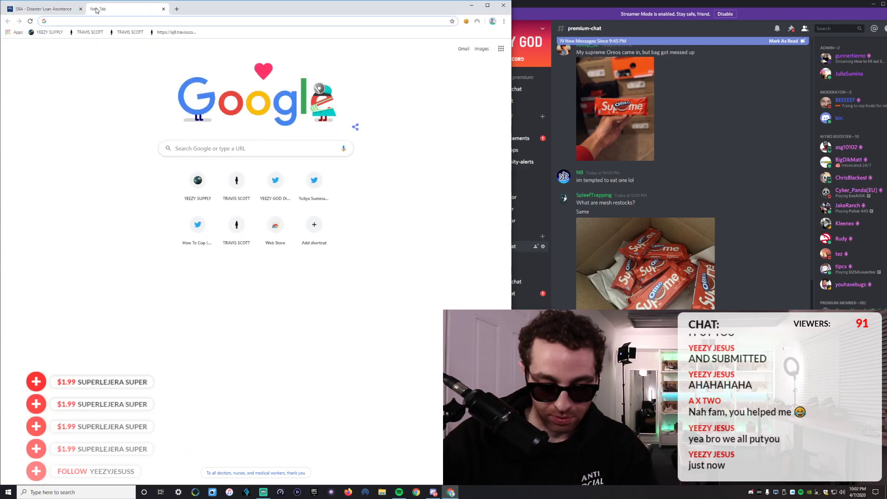
# Search 'chase routing number new york', select the Downstate number 021000021, and return to the application.
pyautogui.write('chase routing num')
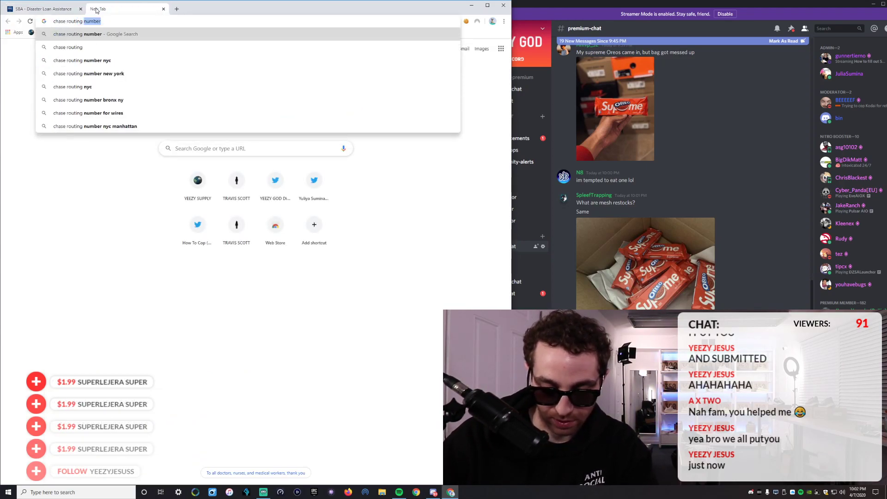
pyautogui.write('ber new york')
pyautogui.press('Return')
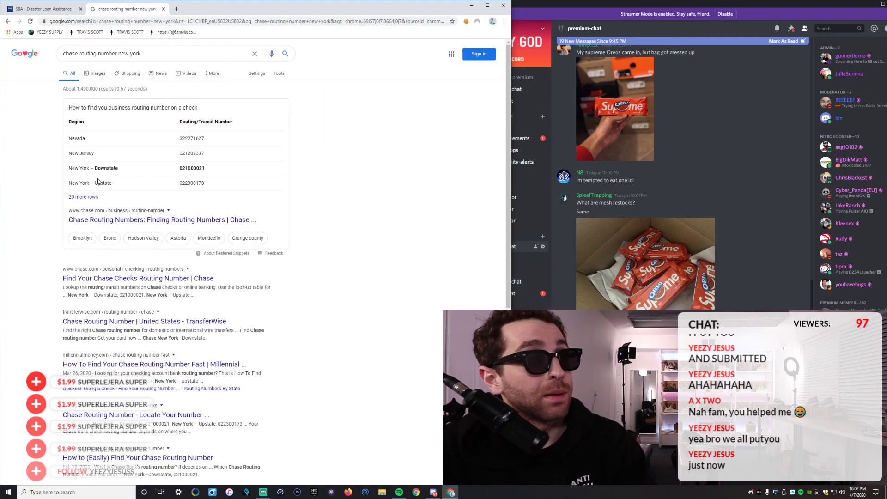
pyautogui.doubleClick(197, 167)
pyautogui.hotkey('ctrl', 'c')
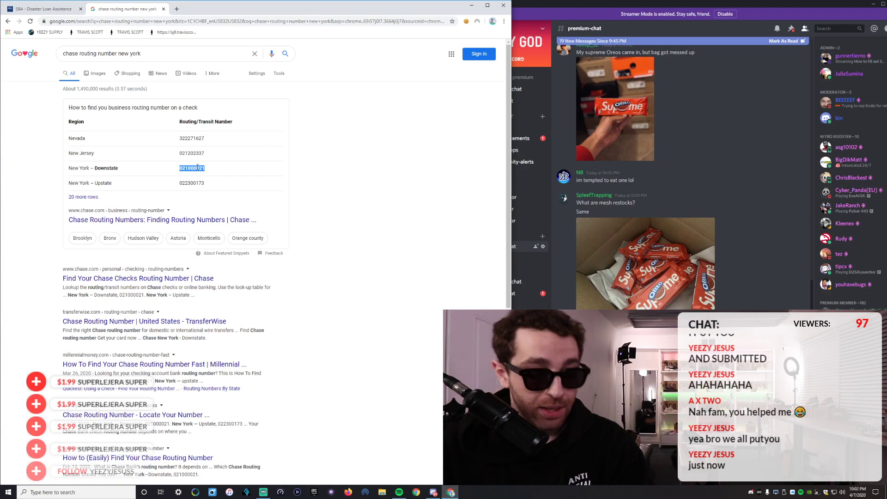
pyautogui.click(44, 9)
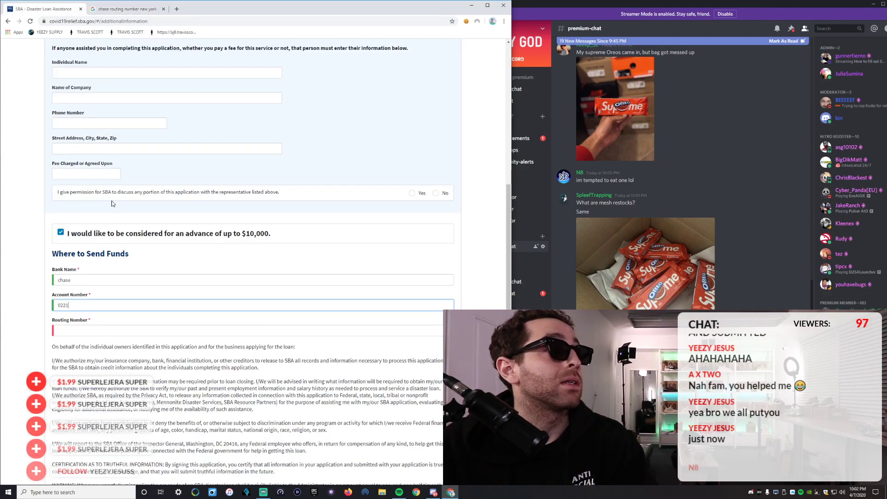
# Paste routing number 021000021 into Routing Number after a mistaken paste into Account Number.
pyautogui.doubleClick(88, 307)
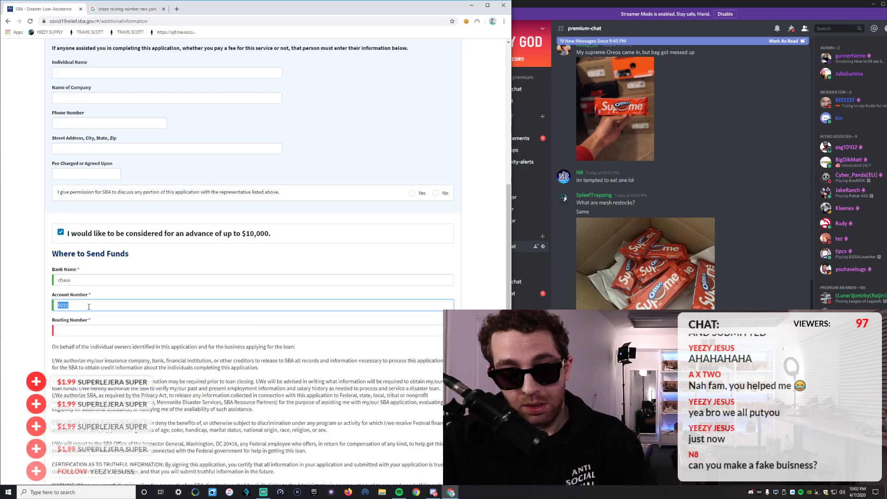
pyautogui.hotkey('ctrl', 'v')
pyautogui.click(102, 328)
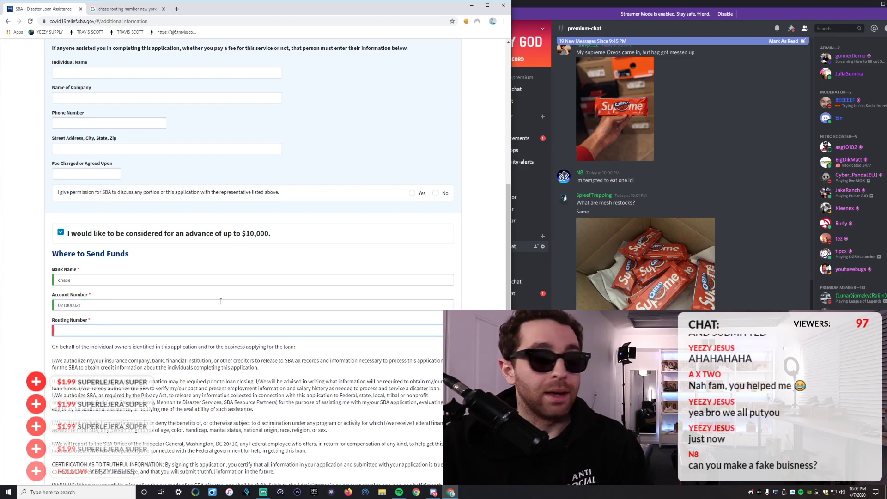
pyautogui.hotkey('shift', 'Tab')
pyautogui.hotkey('ctrl', 'c')
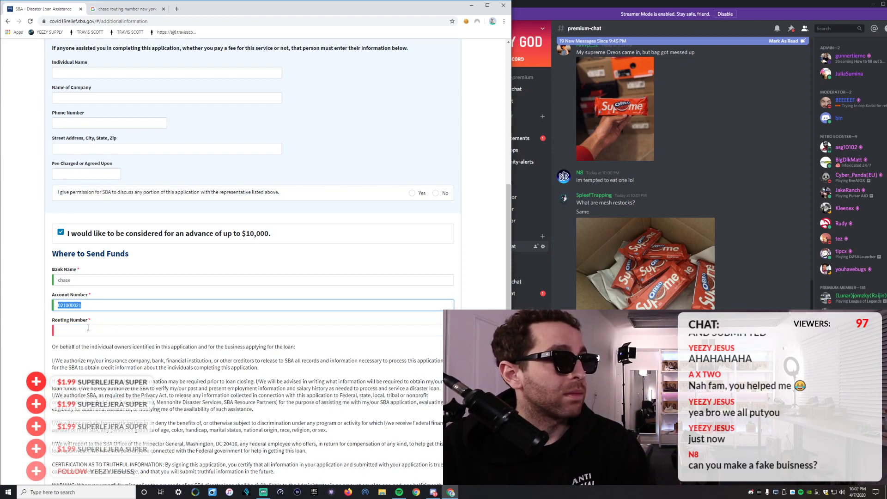
pyautogui.click(76, 334)
pyautogui.hotkey('ctrl', 'v')
# Replace the account number with a placeholder value and tick the perjury certification.
pyautogui.doubleClick(91, 301)
pyautogui.write('6')
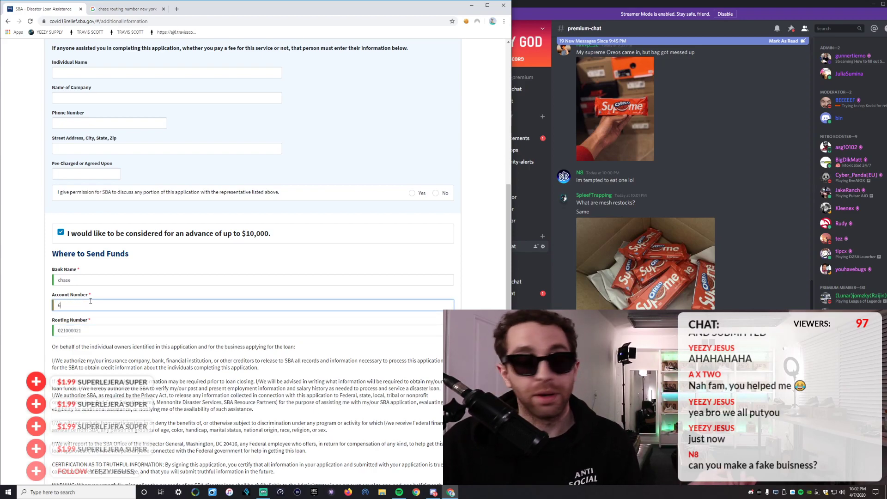
pyautogui.write('6666666666')
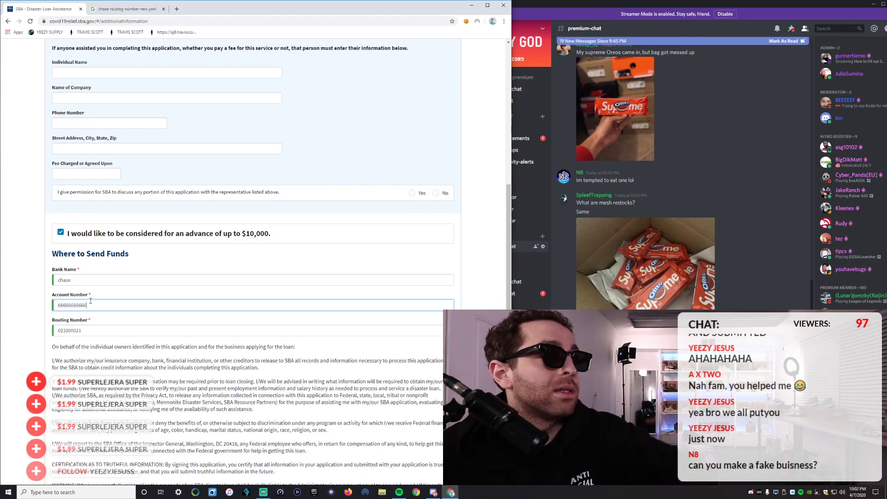
pyautogui.scroll(-3, 192, 225)
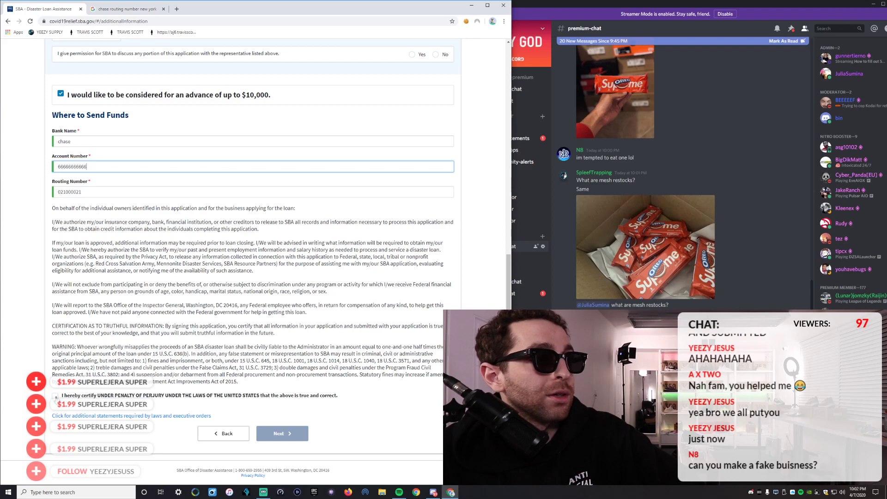
pyautogui.click(56, 396)
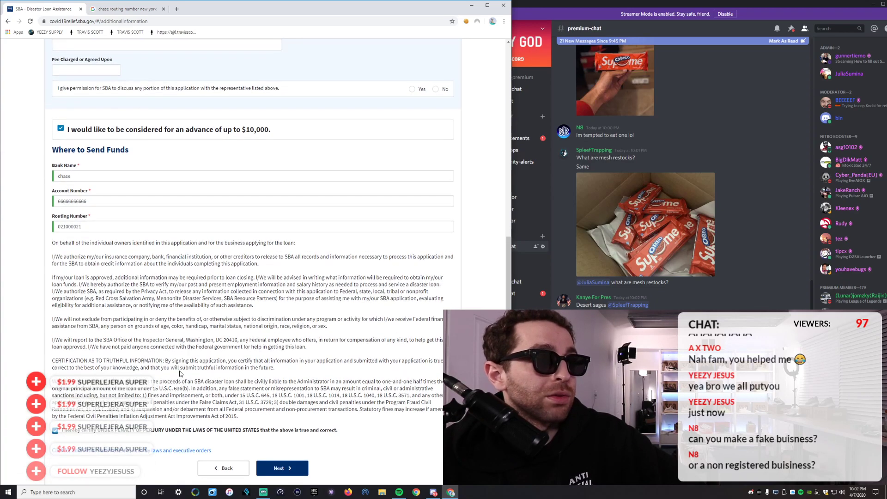
pyautogui.scroll(9, 180, 372)
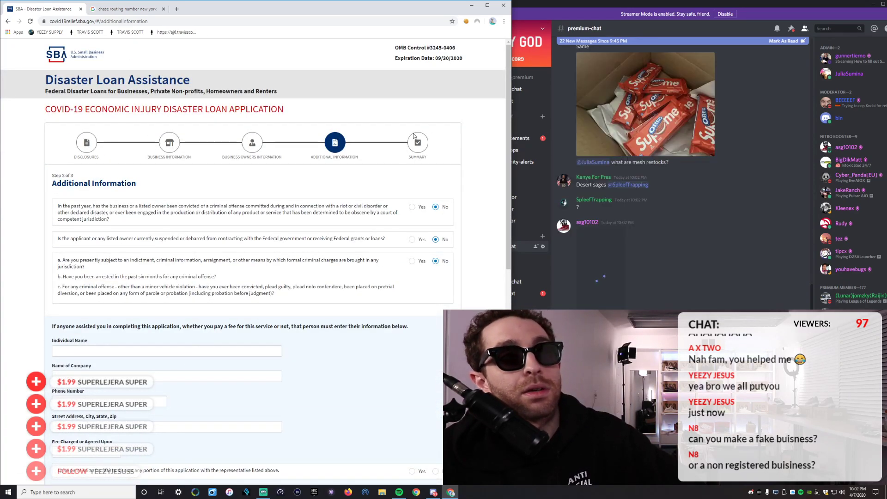
# Go back two steps in the application and reload the page.
pyautogui.scroll(-9, 343, 223)
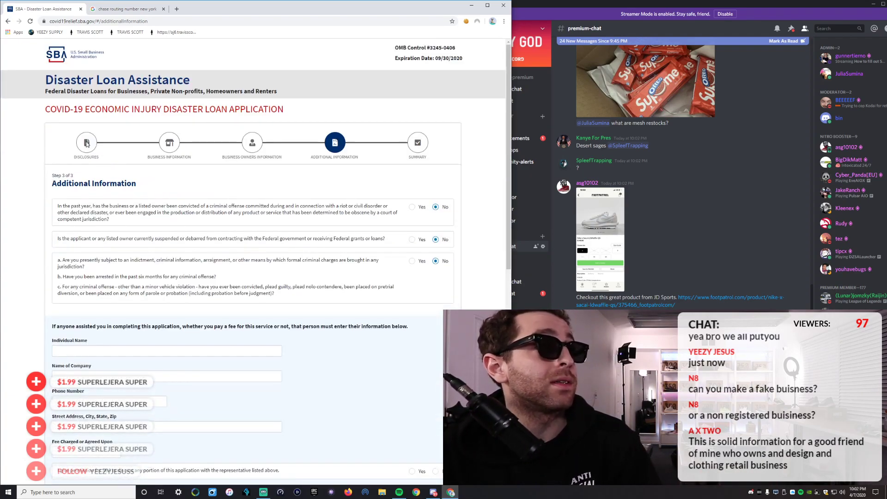
pyautogui.click(223, 434)
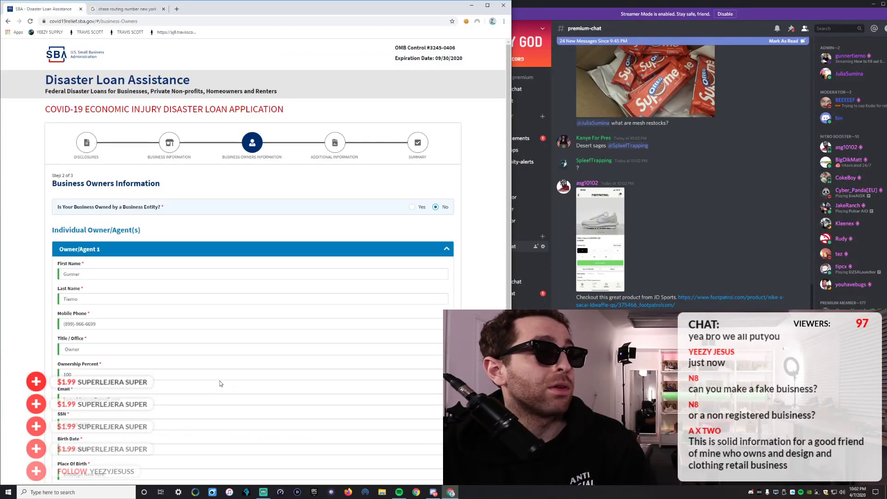
pyautogui.click(219, 434)
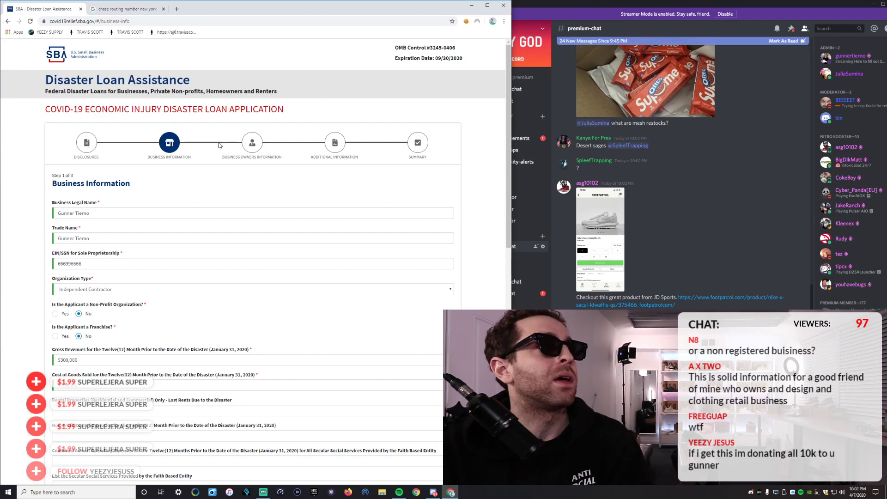
pyautogui.scroll(-15, 204, 157)
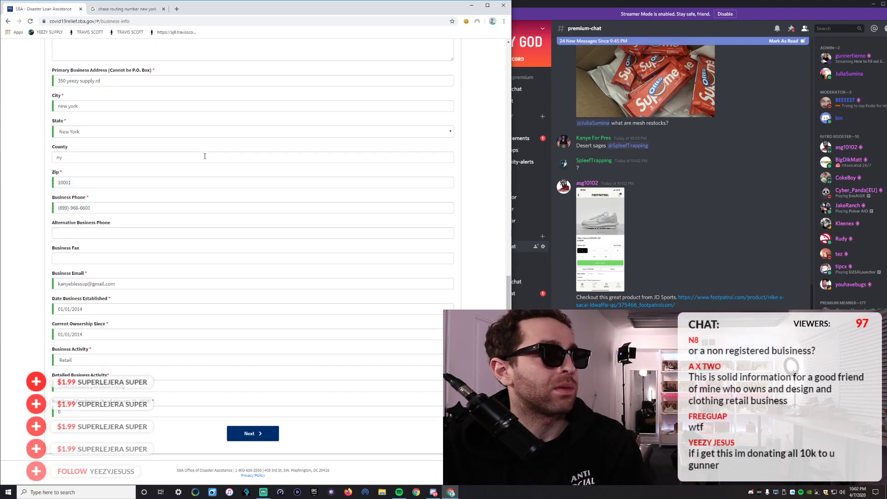
pyautogui.click(30, 21)
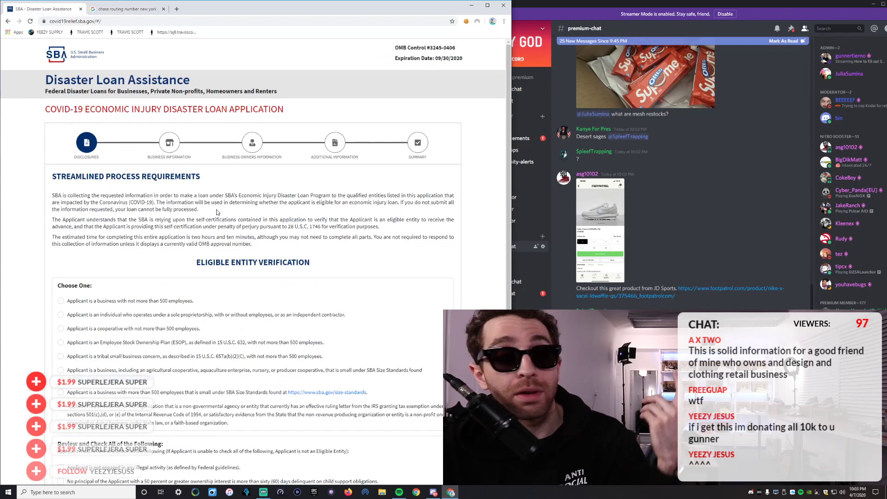
pyautogui.scroll(-4, 210, 191)
# Choose the sole proprietor/independent contractor option, confirm all review statements, and continue.
pyautogui.click(60, 137)
pyautogui.click(60, 290)
pyautogui.click(60, 304)
pyautogui.click(61, 319)
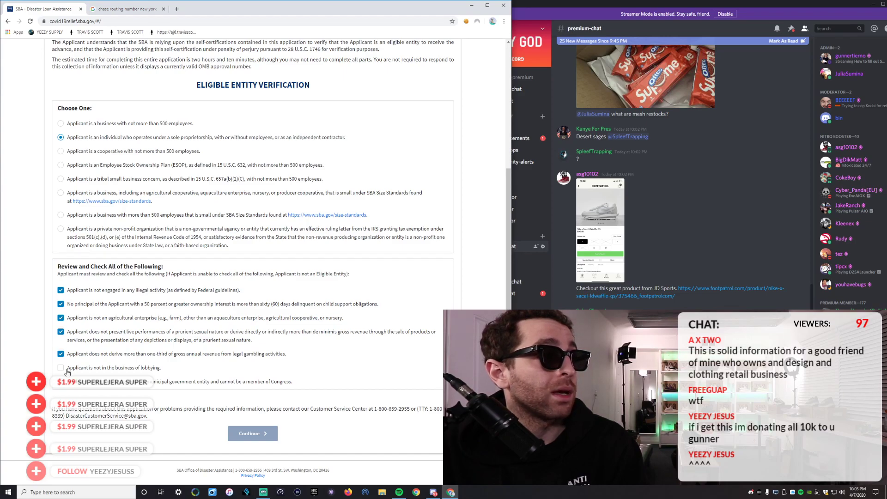
pyautogui.click(62, 383)
pyautogui.click(252, 433)
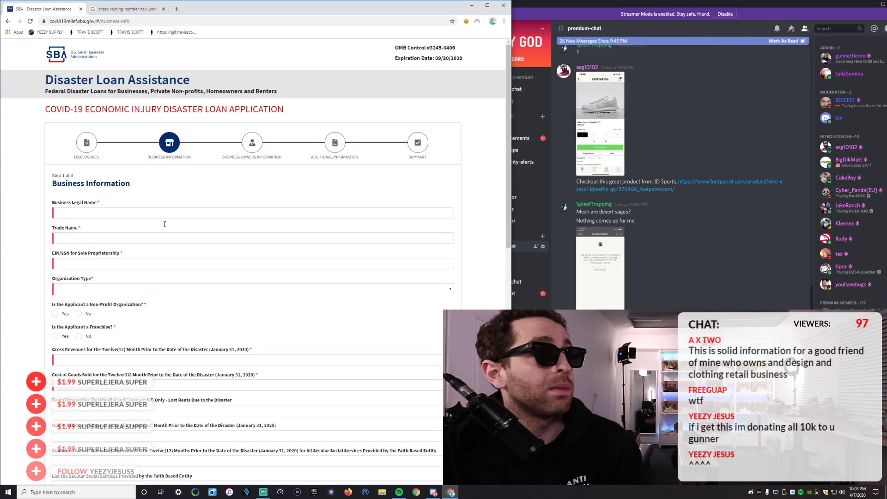
pyautogui.click(80, 211)
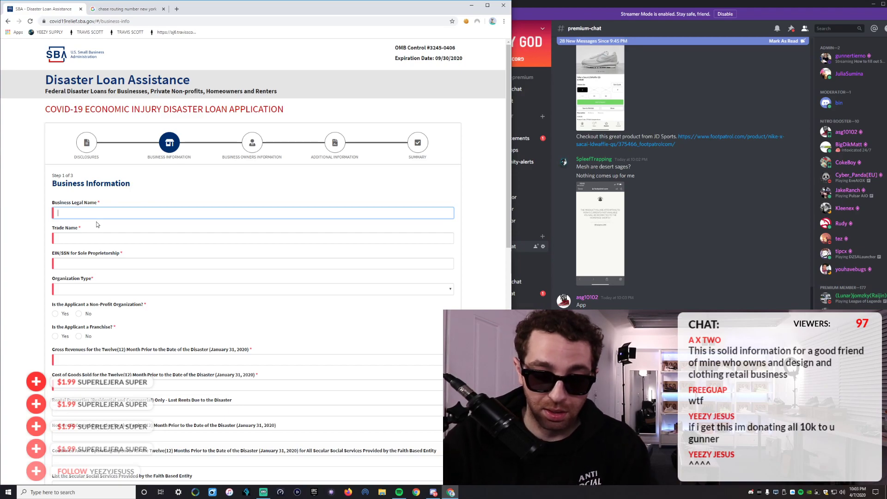
# Enter 'yeezy god' as legal and trade name, add the EIN/SSN, and choose Sole Proprietorship.
pyautogui.write('yeezy god')
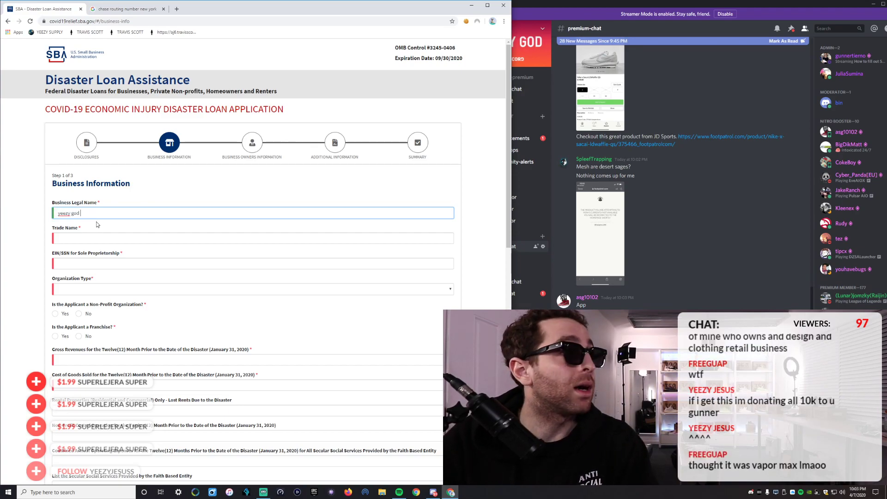
pyautogui.click(94, 240)
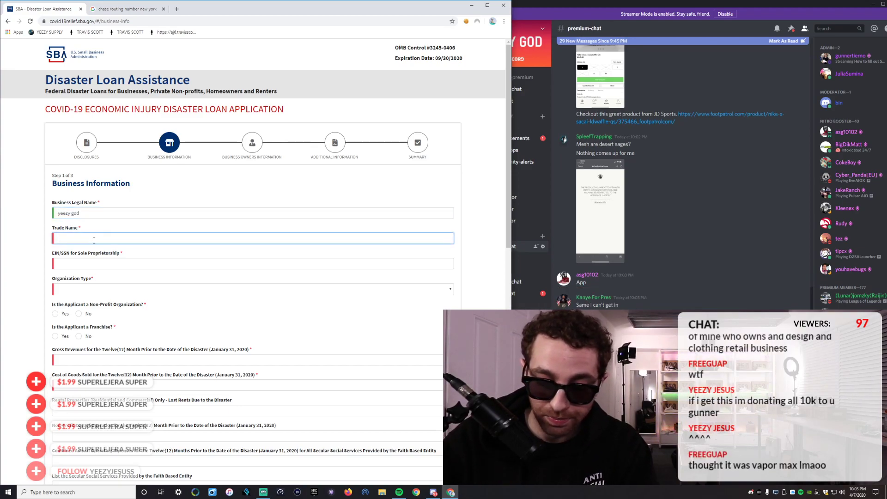
pyautogui.write('yeezy go')
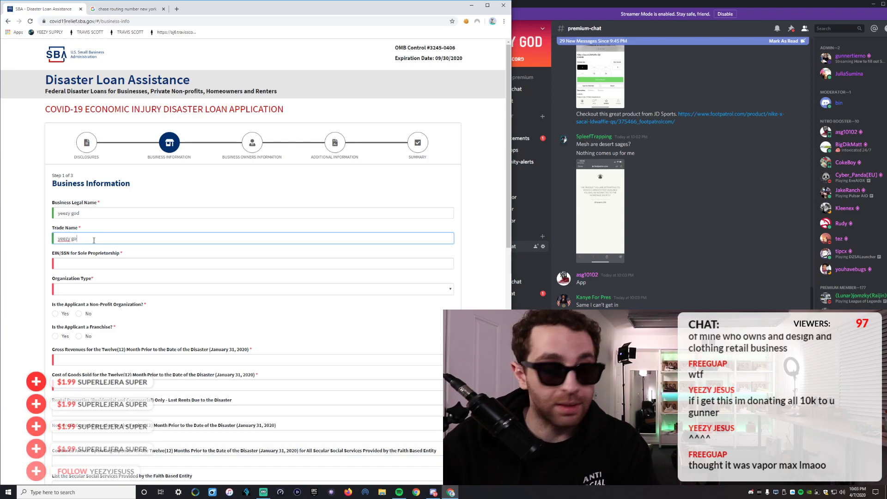
pyautogui.write('d')
pyautogui.click(88, 264)
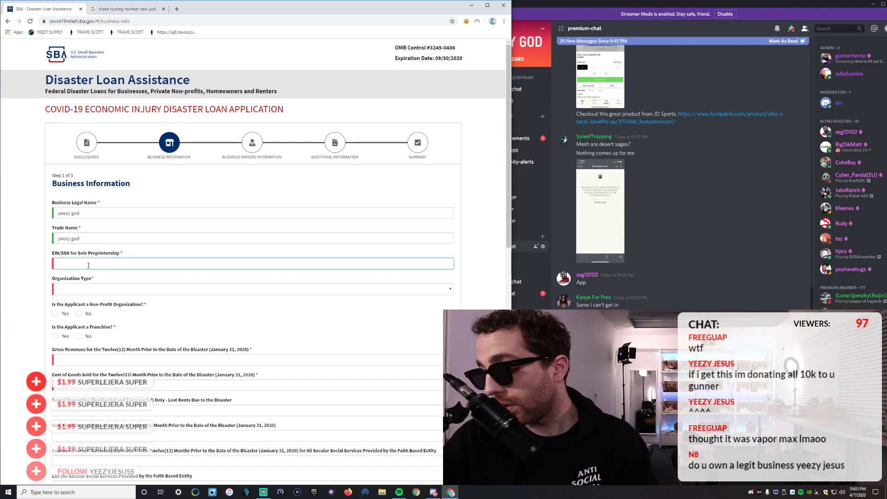
pyautogui.write('666996666')
pyautogui.click(90, 289)
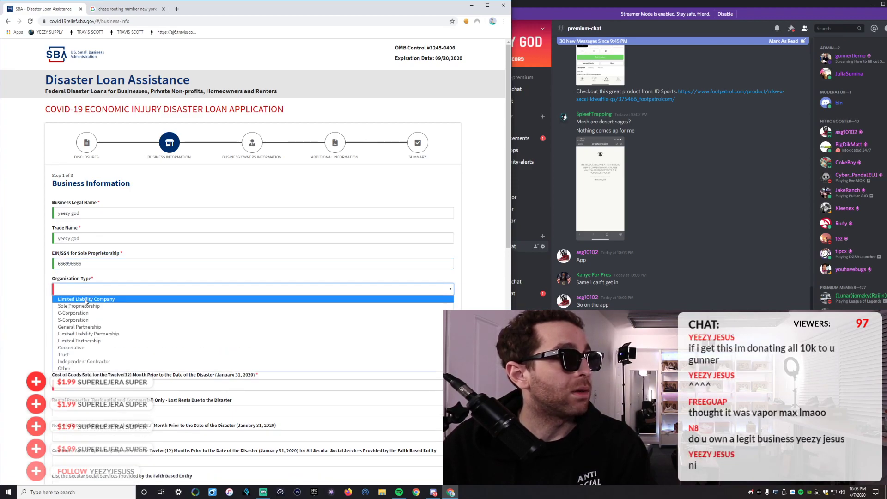
pyautogui.click(91, 307)
# Answer No to non-profit and enter $300,000 gross revenues and $200,000 cost of goods sold.
pyautogui.scroll(-2, 88, 222)
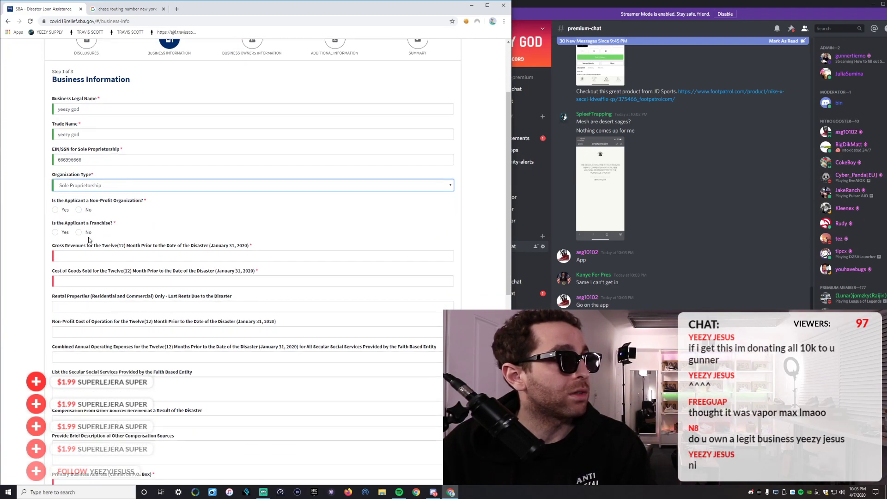
pyautogui.click(78, 209)
pyautogui.click(82, 253)
pyautogui.write('300000')
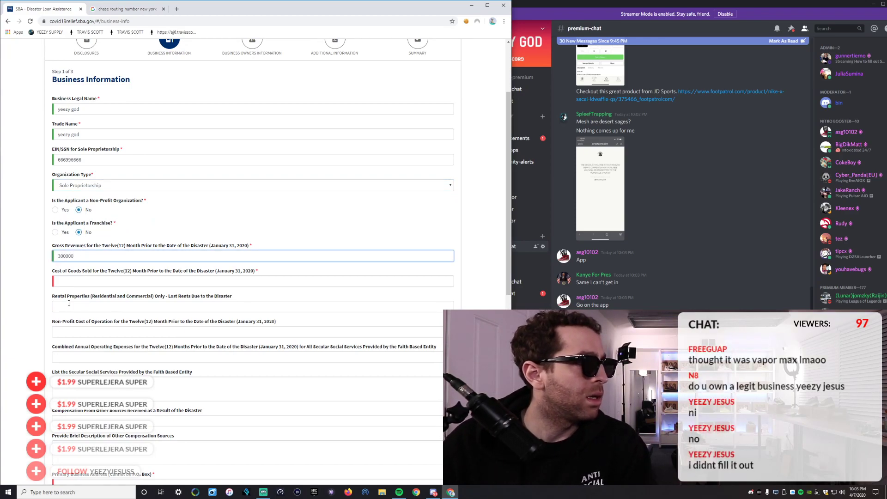
pyautogui.click(80, 282)
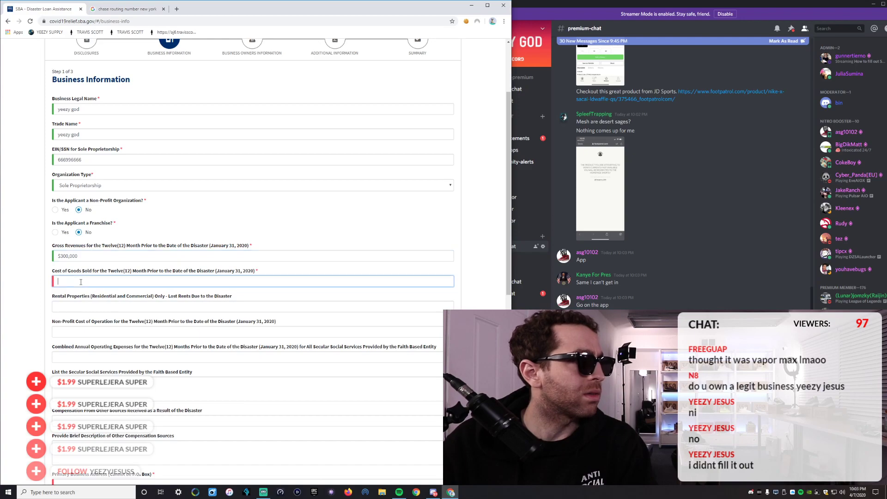
pyautogui.write('200000')
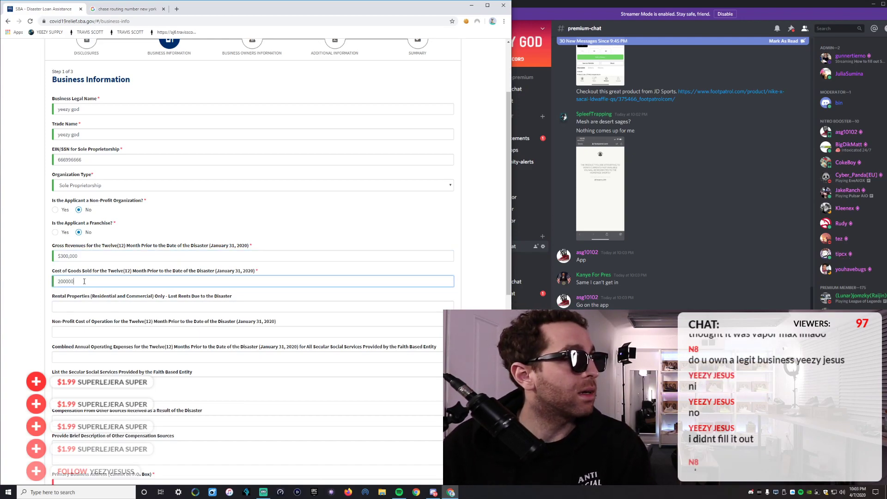
pyautogui.press('Tab')
# Autofill the business address and contacts; set established 01/01/2005 and ownership since 01/01/20.
pyautogui.scroll(-5, 92, 306)
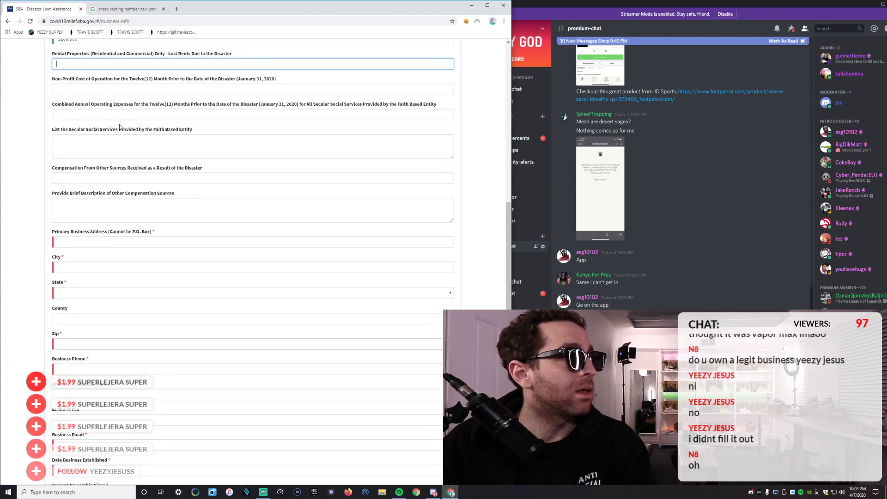
pyautogui.click(84, 240)
pyautogui.click(79, 259)
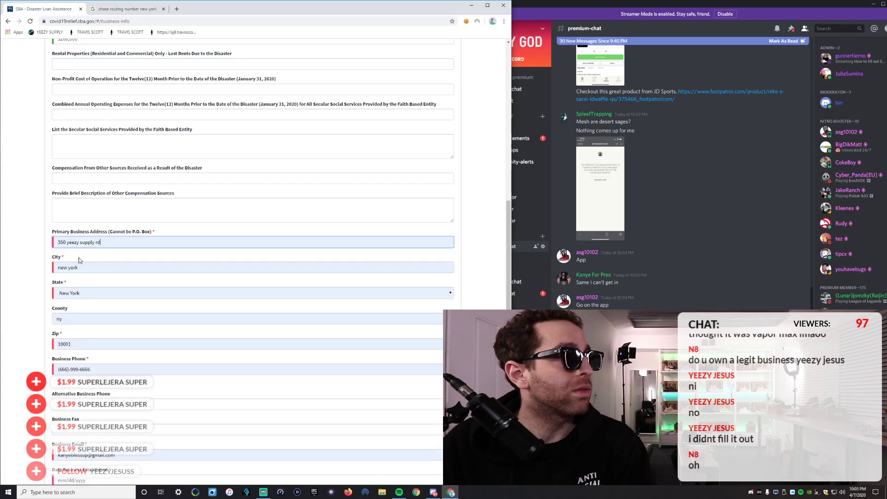
pyautogui.scroll(-3, 97, 279)
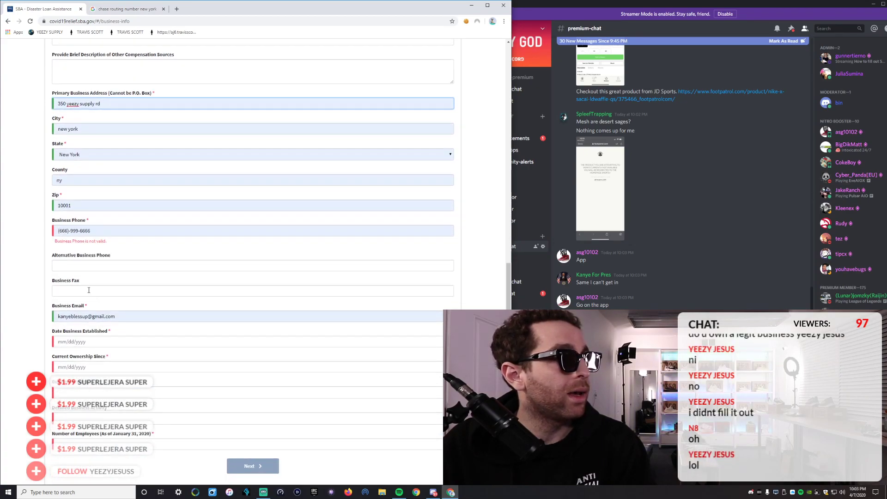
pyautogui.scroll(-1, 97, 311)
pyautogui.click(89, 313)
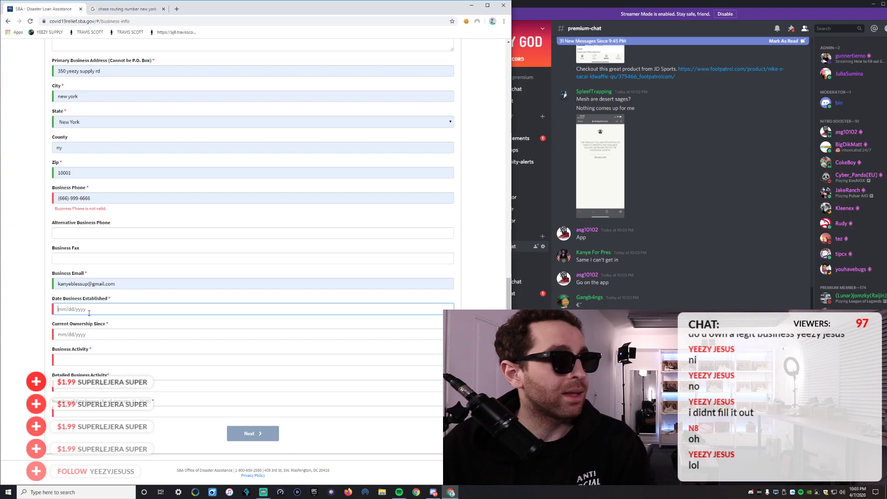
pyautogui.write('01/01/2005')
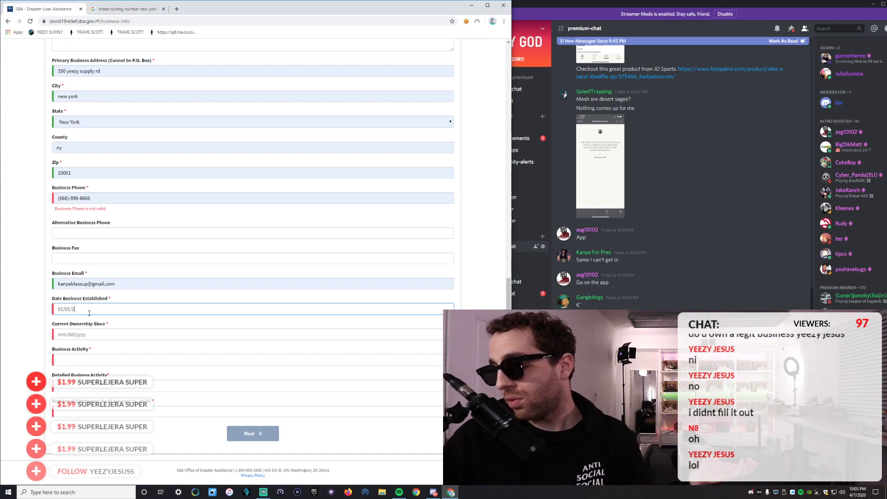
pyautogui.click(83, 335)
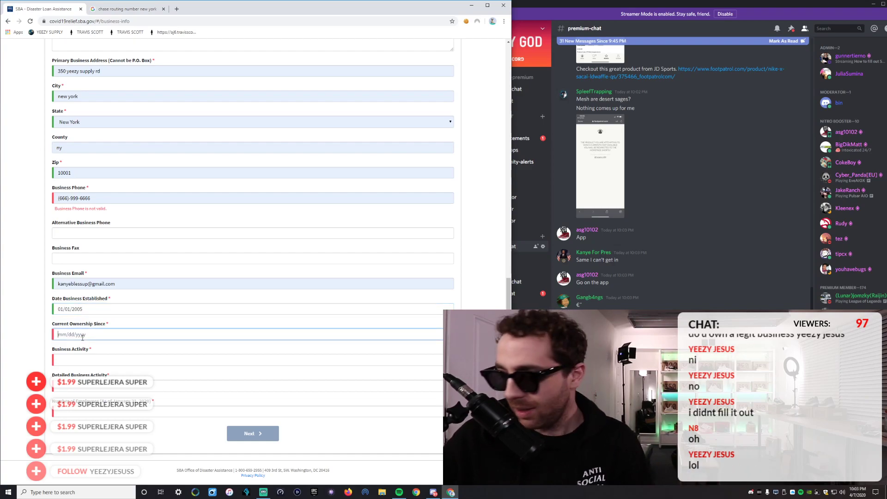
pyautogui.write('01/01')
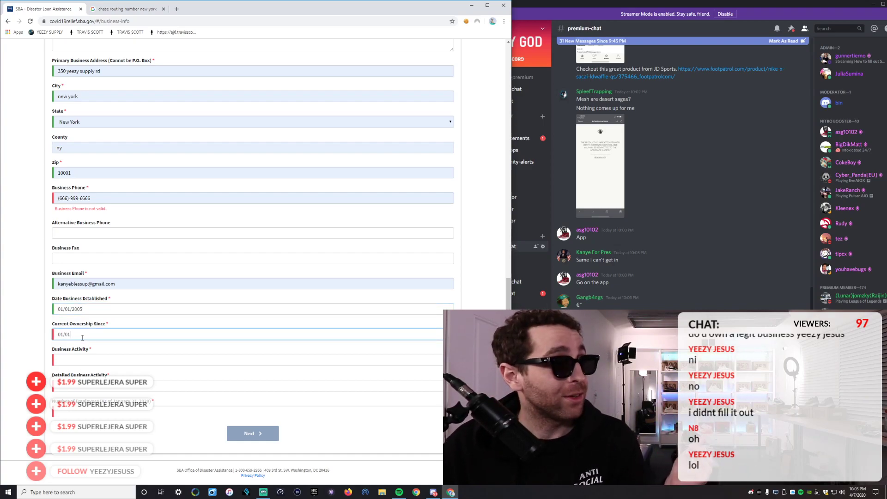
pyautogui.write('/2005')
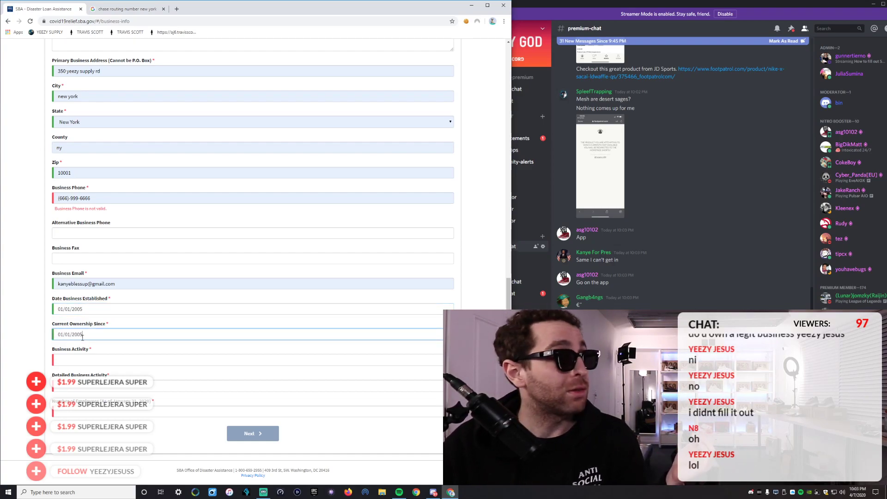
# Set business activity to Retail and employees to 0, then try to submit.
pyautogui.click(84, 360)
pyautogui.scroll(-2, 88, 318)
pyautogui.click(89, 329)
pyautogui.click(104, 385)
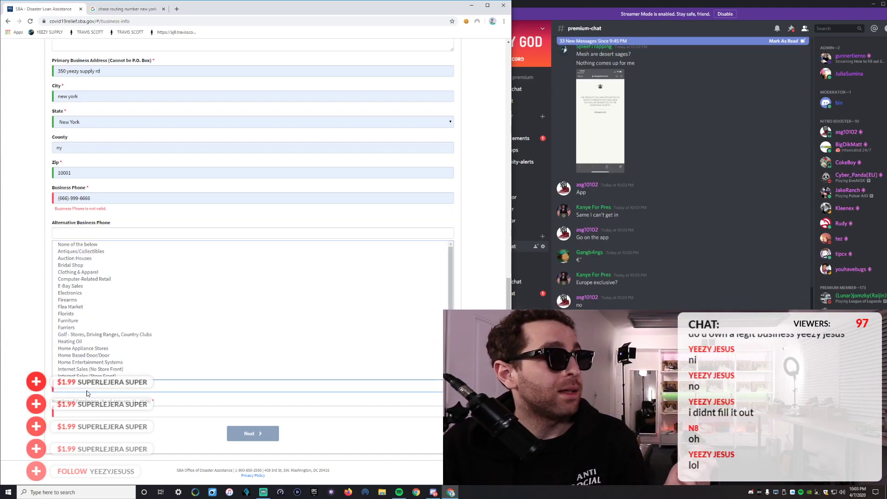
pyautogui.click(104, 386)
pyautogui.click(105, 412)
pyautogui.write('0')
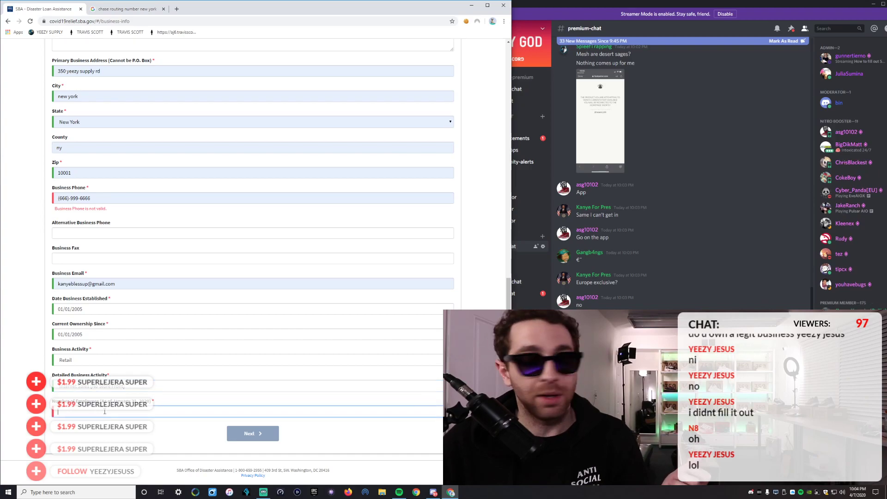
pyautogui.press('Return')
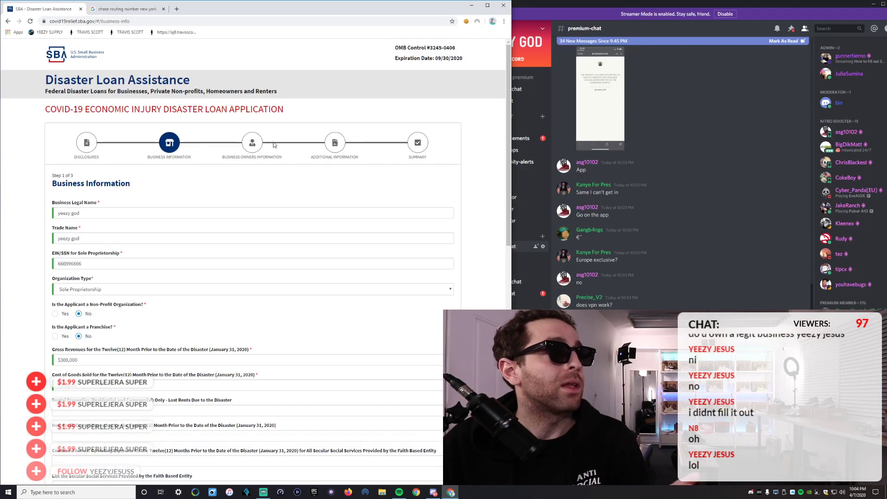
# Correct the invalid business phone number and advance to Business Owners Information.
pyautogui.scroll(-10, 288, 205)
pyautogui.scroll(-2, 288, 205)
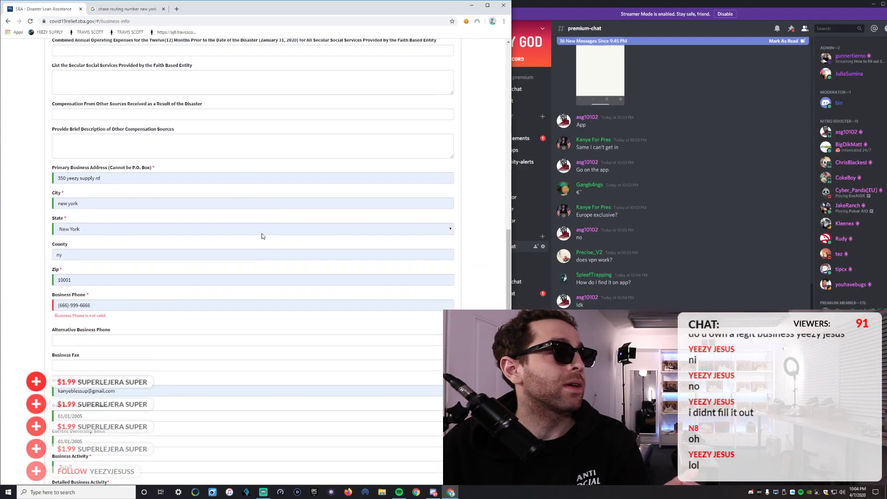
pyautogui.click(65, 299)
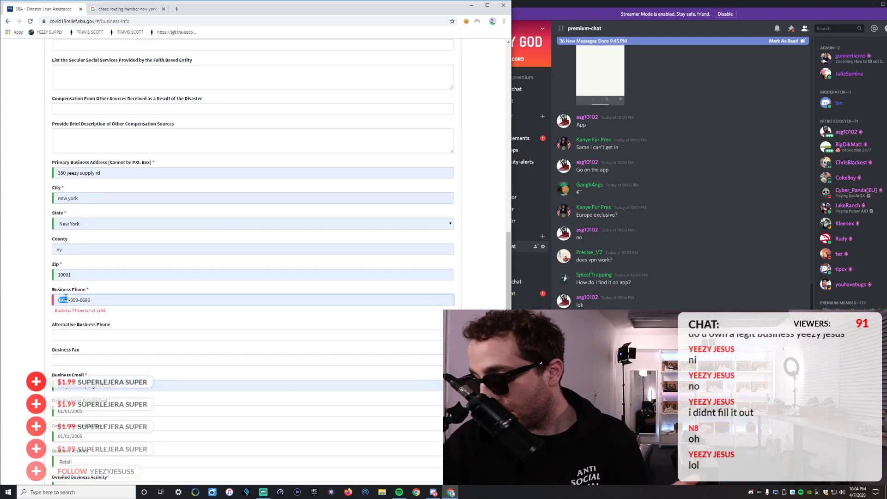
pyautogui.write('8999666699')
pyautogui.scroll(-3, 91, 298)
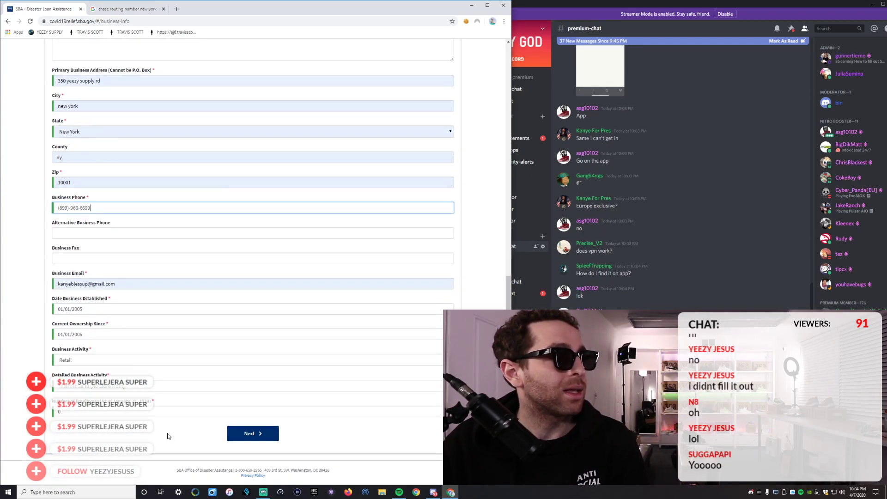
pyautogui.click(253, 434)
# Answer No to business-entity ownership and autofill the owner's name, phone and email.
pyautogui.click(436, 207)
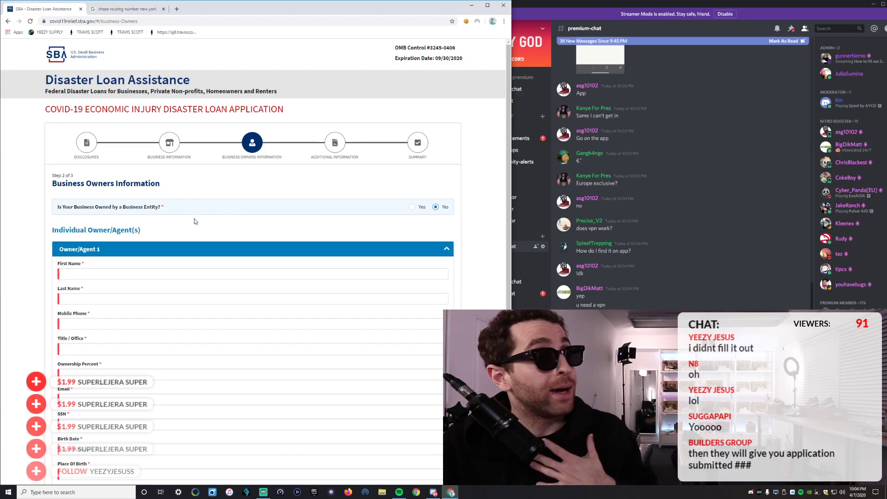
pyautogui.scroll(-1, 230, 214)
pyautogui.click(83, 240)
pyautogui.click(82, 256)
pyautogui.scroll(-2, 81, 254)
pyautogui.scroll(-3, 81, 252)
pyautogui.scroll(3, 81, 252)
# Set title to Owner with 100 percent ownership, enter SSN, birth date and birthplace new york.
pyautogui.click(80, 236)
pyautogui.click(80, 247)
pyautogui.click(83, 261)
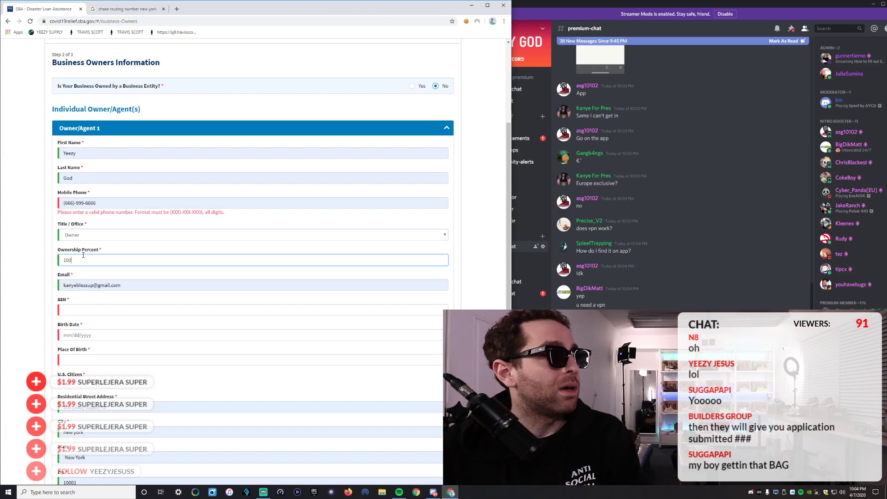
pyautogui.click(88, 308)
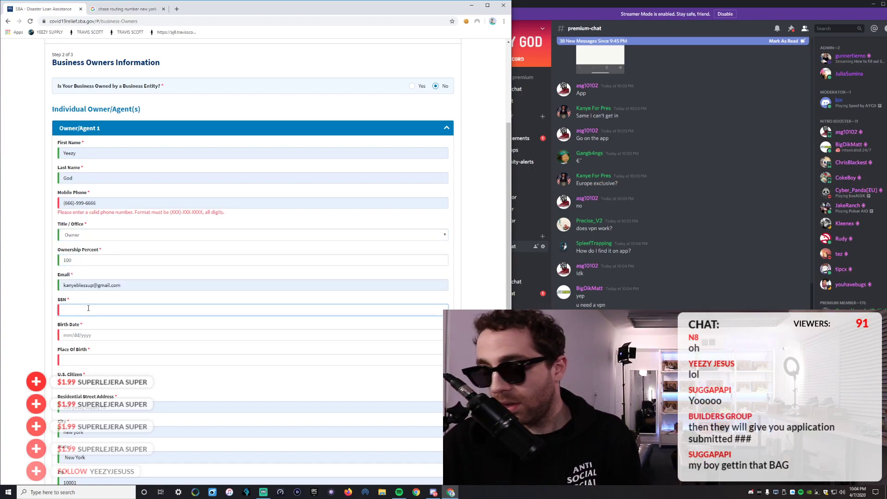
pyautogui.write('666-99-666')
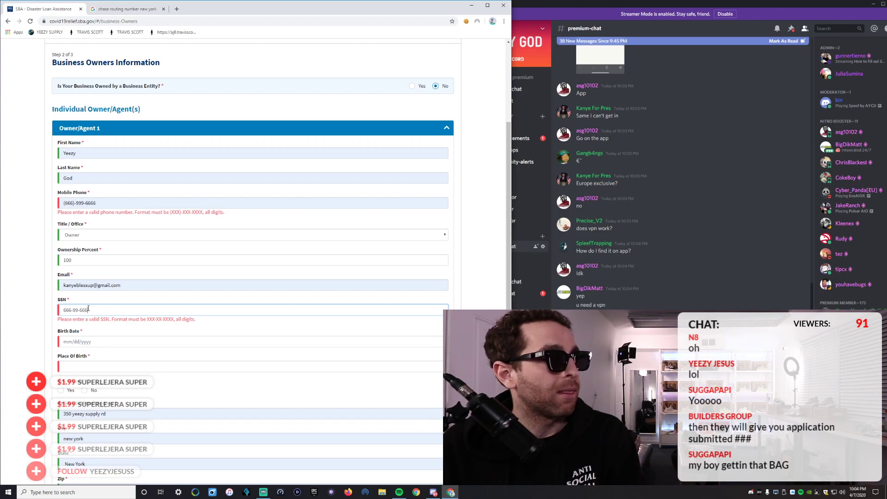
pyautogui.write('6')
pyautogui.click(92, 332)
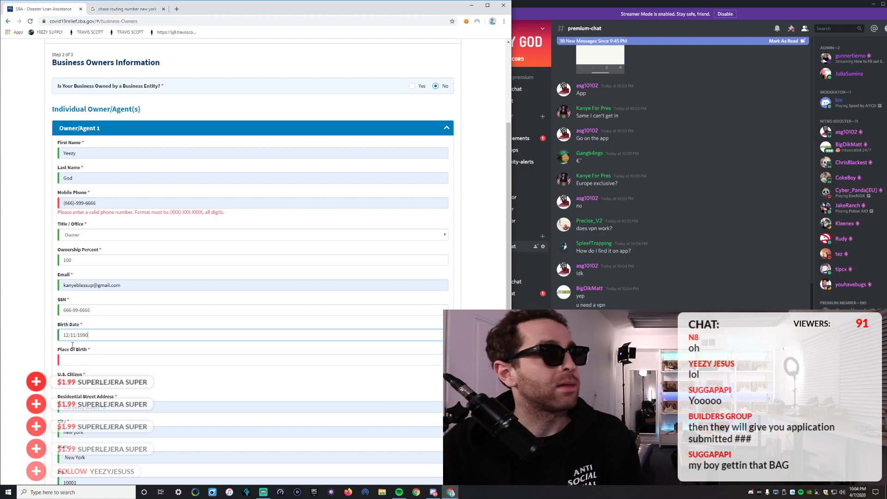
pyautogui.click(113, 363)
pyautogui.write('new york')
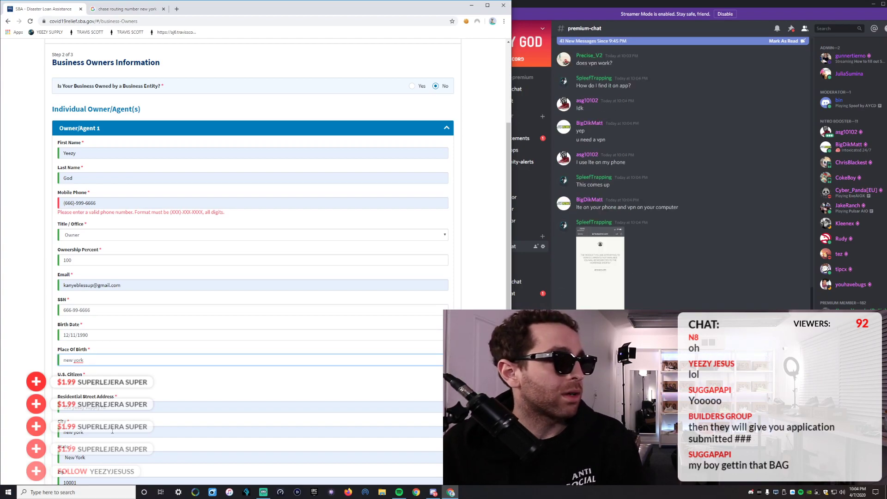
# Mark the owner a U.S. citizen, fix the mobile phone, and advance to Additional Information.
pyautogui.click(61, 383)
pyautogui.scroll(-2, 231, 392)
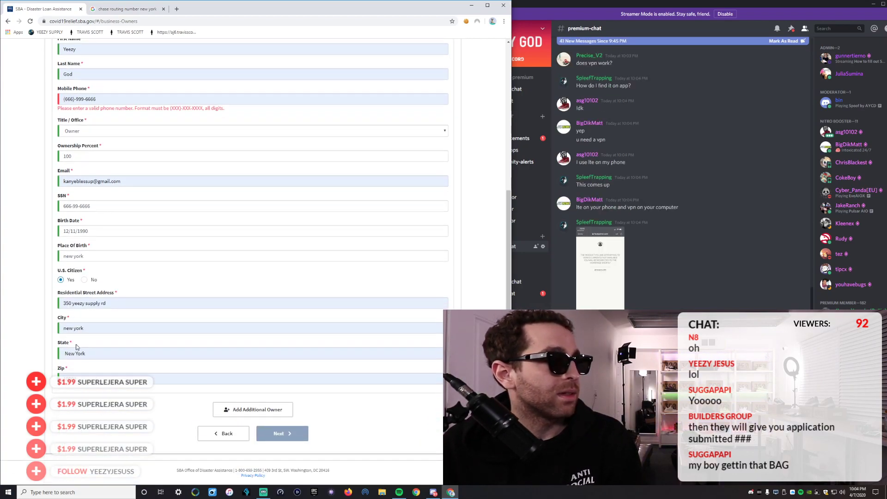
pyautogui.click(102, 99)
pyautogui.press('BackSpace')
pyautogui.press('BackSpace')
pyautogui.write('99')
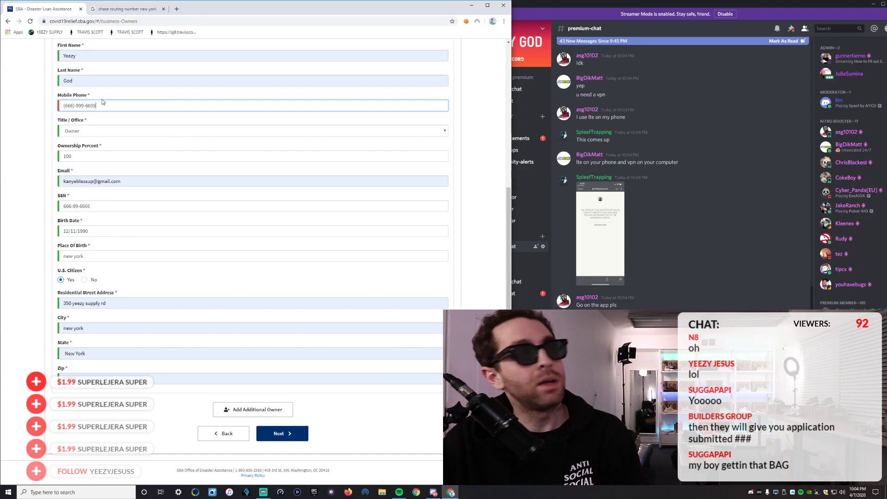
pyautogui.click(282, 437)
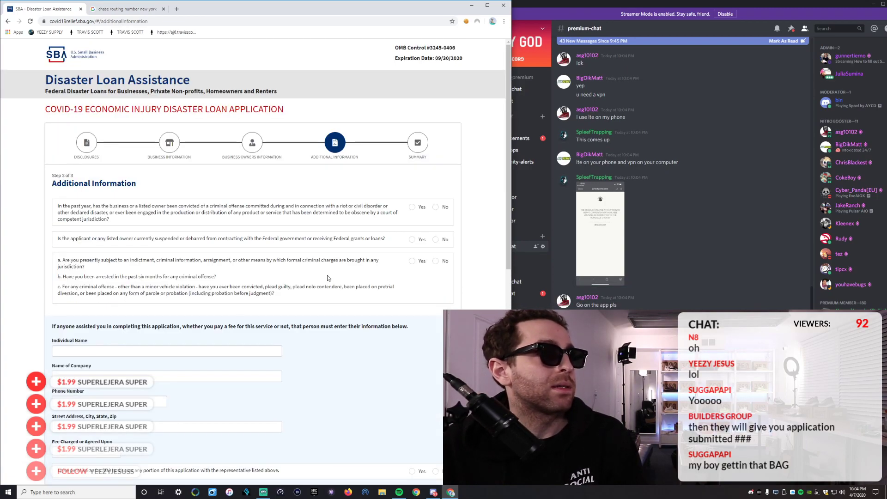
# Answer No to the second and third criminal and debarment eligibility questions.
pyautogui.click(435, 239)
pyautogui.click(435, 261)
pyautogui.scroll(-6, 232, 251)
pyautogui.scroll(4, 226, 242)
pyautogui.scroll(-6, 227, 242)
pyautogui.scroll(8, 125, 280)
pyautogui.scroll(-6, 125, 279)
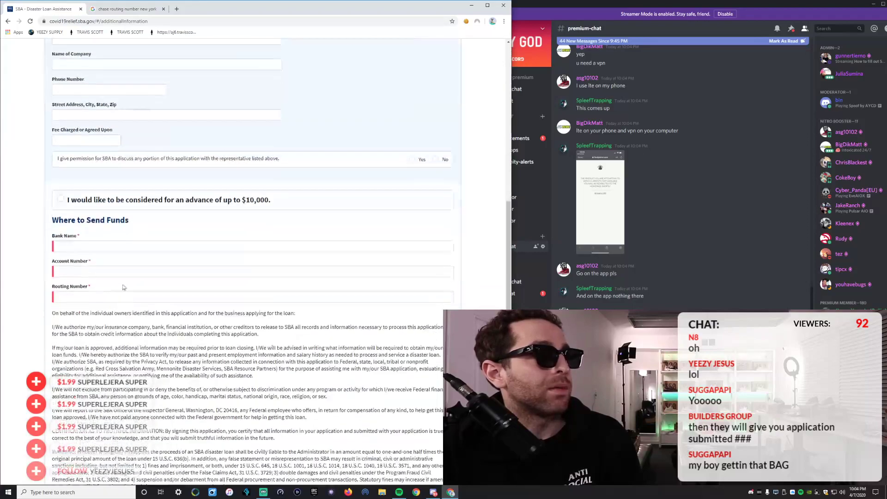
# Enter a placeholder account number, paste the routing number, certify, and submit the step.
pyautogui.click(117, 248)
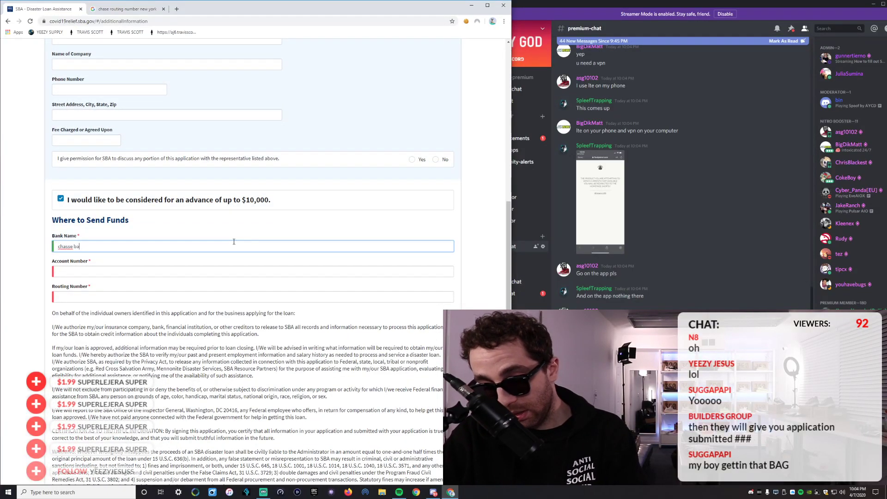
pyautogui.click(116, 272)
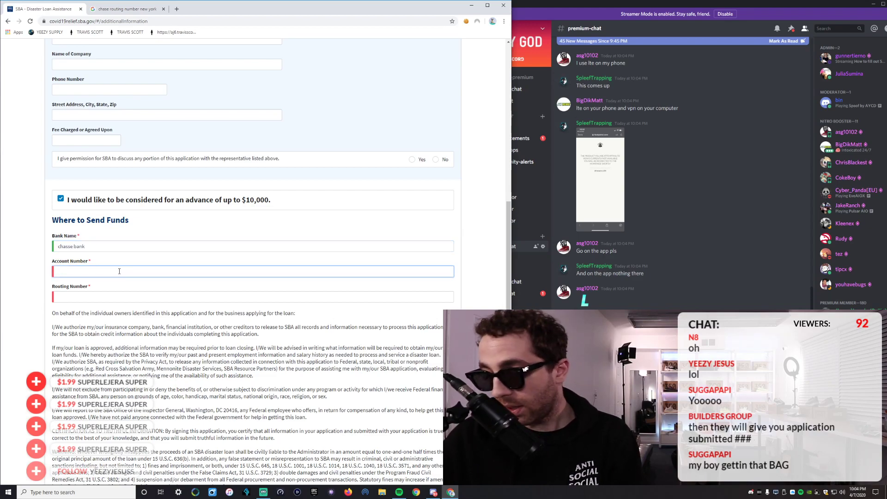
pyautogui.write('33333333333')
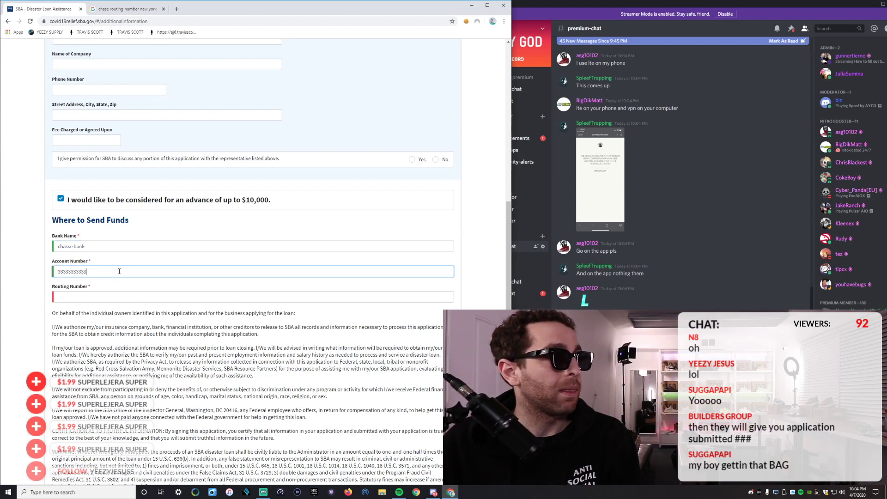
pyautogui.click(105, 296)
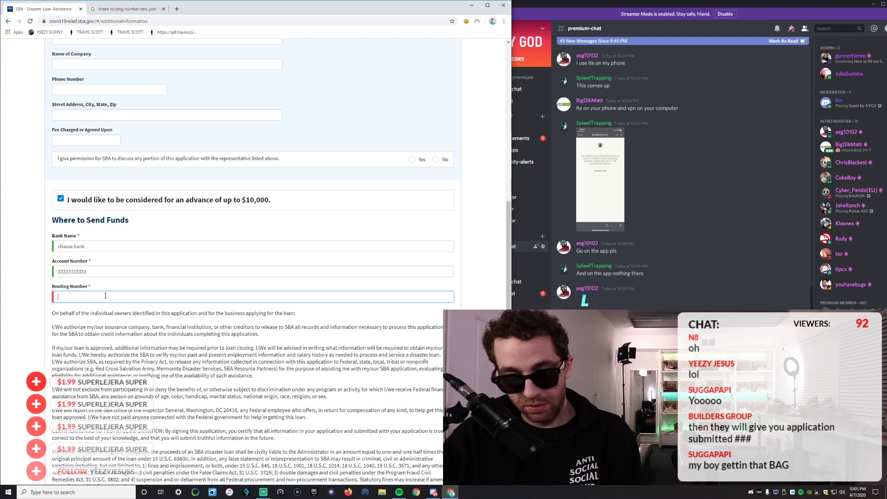
pyautogui.write('021000021')
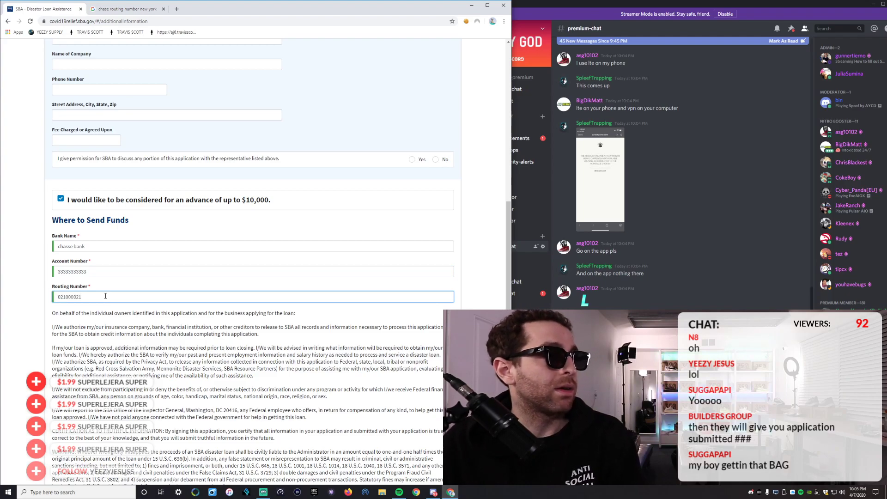
pyautogui.scroll(-3, 105, 295)
pyautogui.click(281, 433)
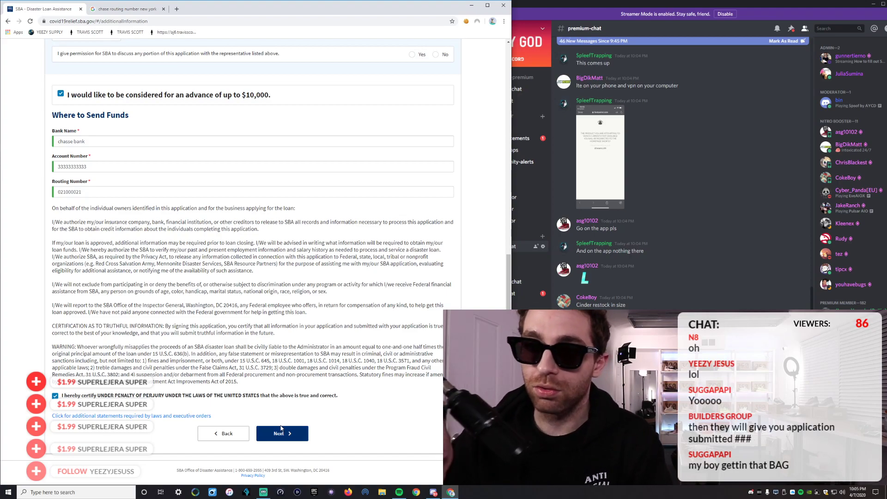
pyautogui.click(281, 430)
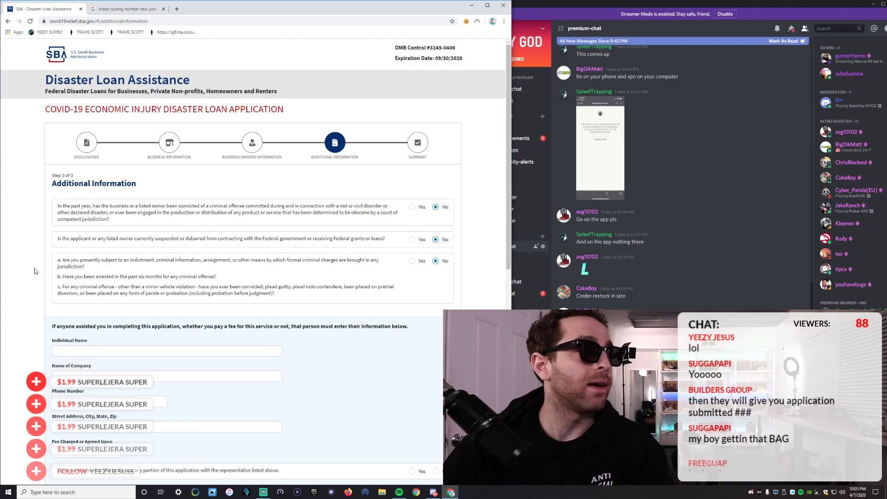
pyautogui.scroll(-8, 53, 294)
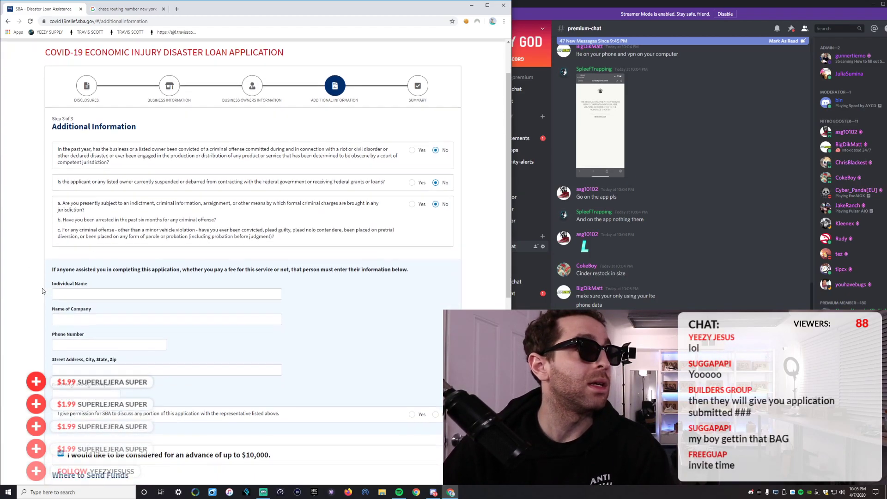
pyautogui.scroll(8, 74, 259)
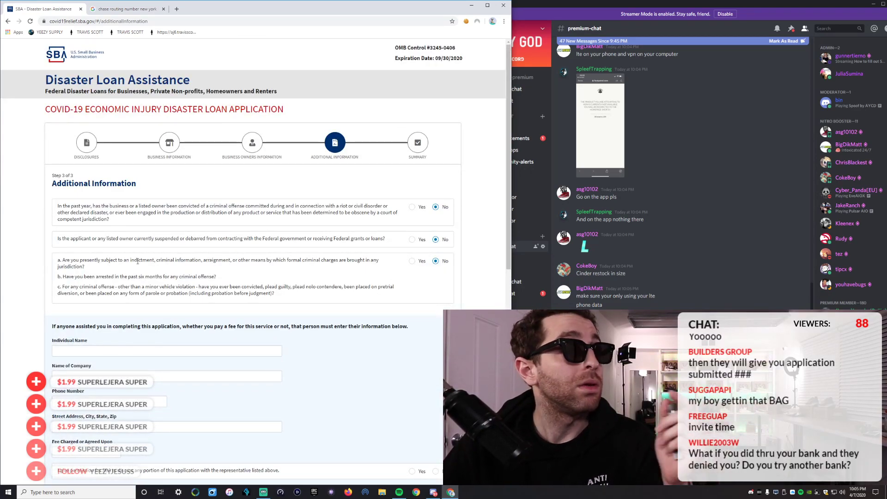
pyautogui.scroll(-9, 136, 258)
pyautogui.scroll(9, 167, 323)
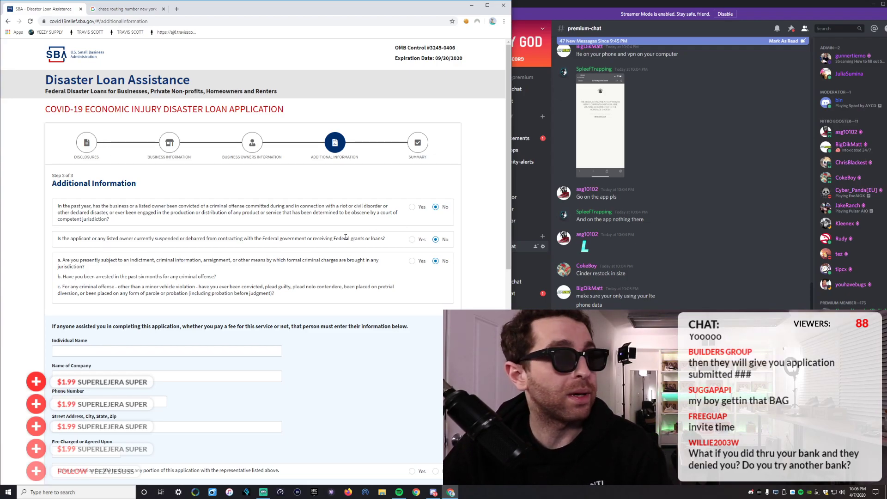
pyautogui.scroll(-9, 346, 237)
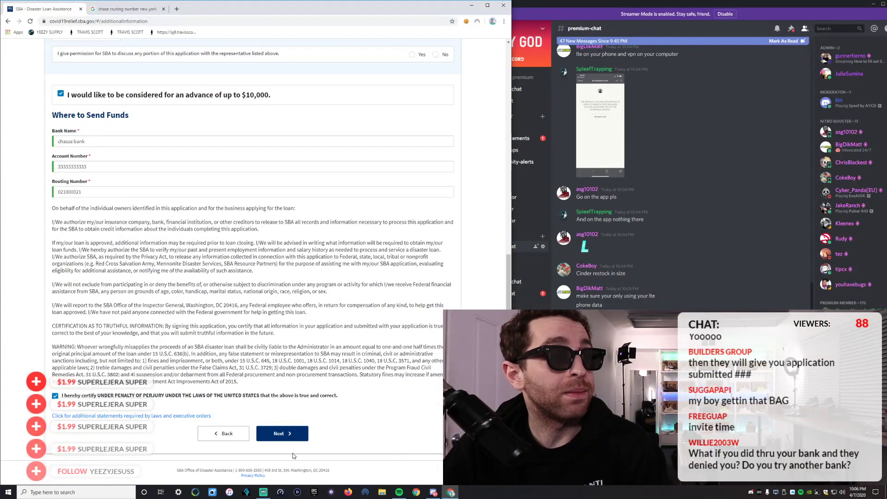
pyautogui.click(283, 434)
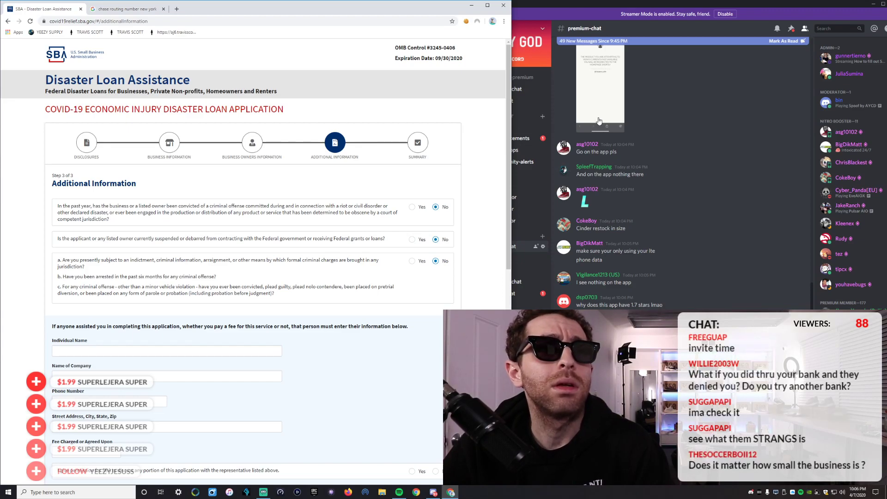
pyautogui.scroll(5, 599, 131)
pyautogui.scroll(-5, 599, 130)
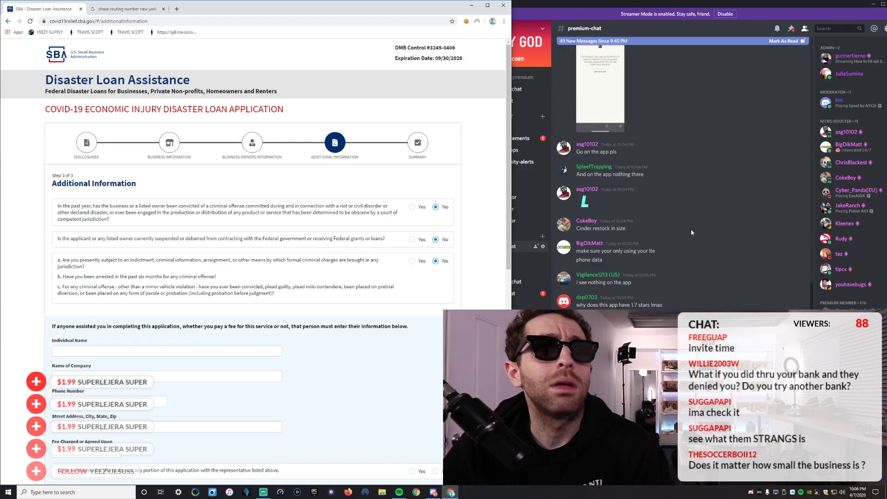
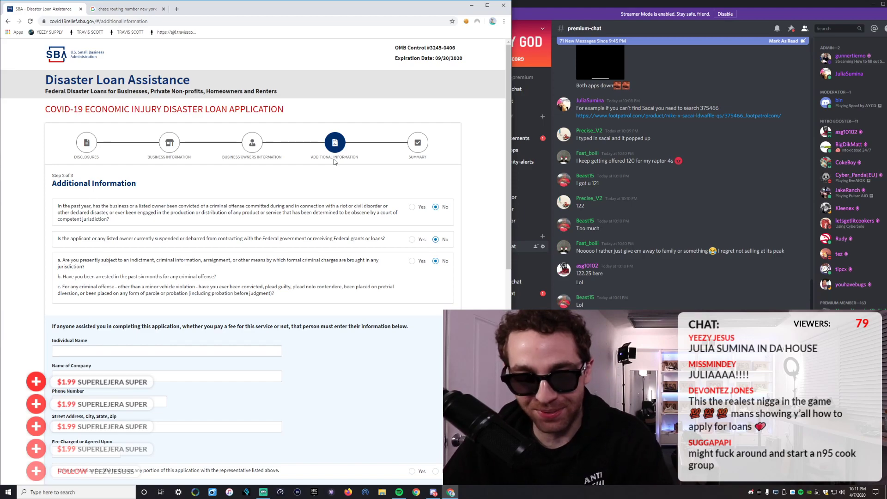
# Scroll down to the advance checkbox, then switch to the iTunes song library.
pyautogui.scroll(-3, 365, 97)
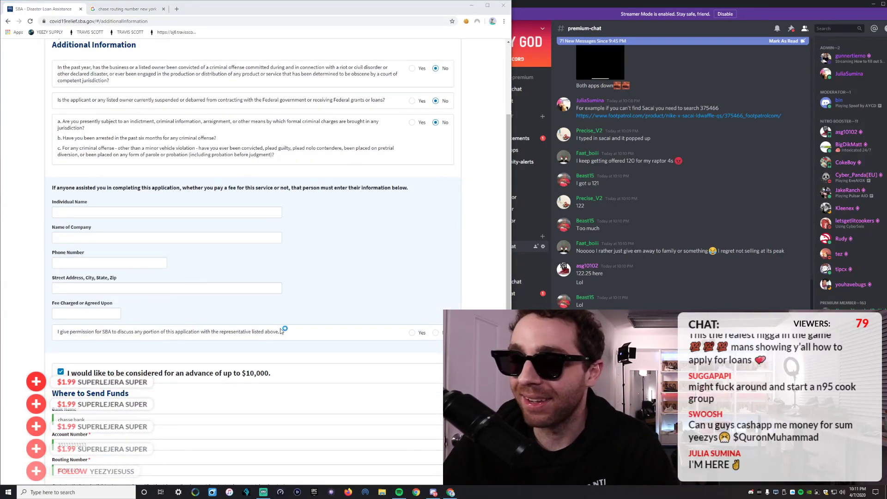
pyautogui.hotkey('alt', 'Tab')
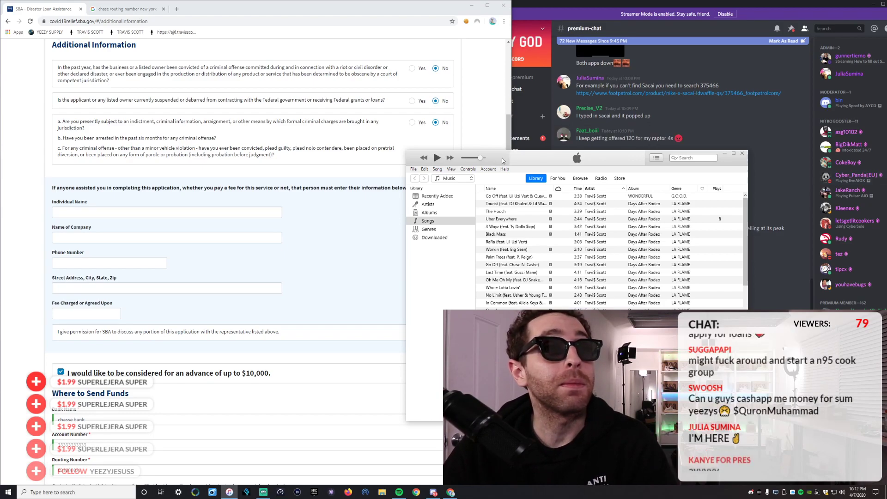
# Close the iTunes window to reveal the Additional Information form again.
pyautogui.click(742, 153)
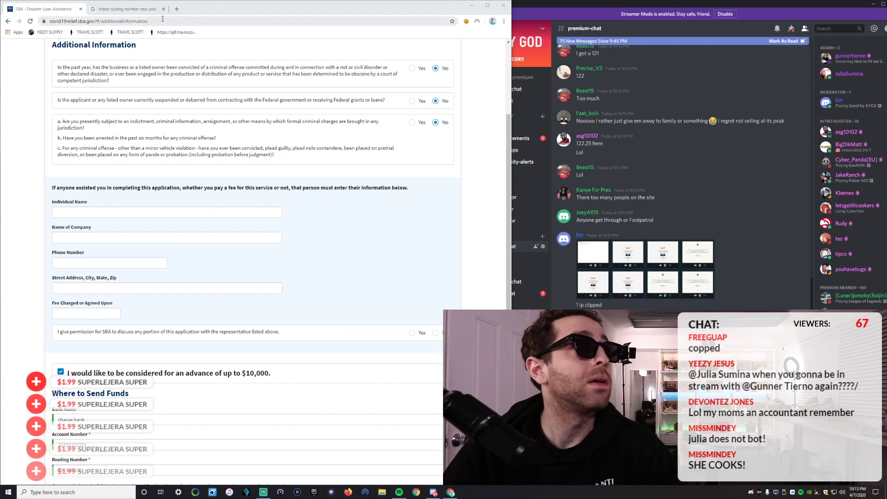
# Load yeezygod.com in a new browser tab, reaching the YEEZY GOD Premium checkout.
pyautogui.click(177, 9)
pyautogui.write('yeezygod.com')
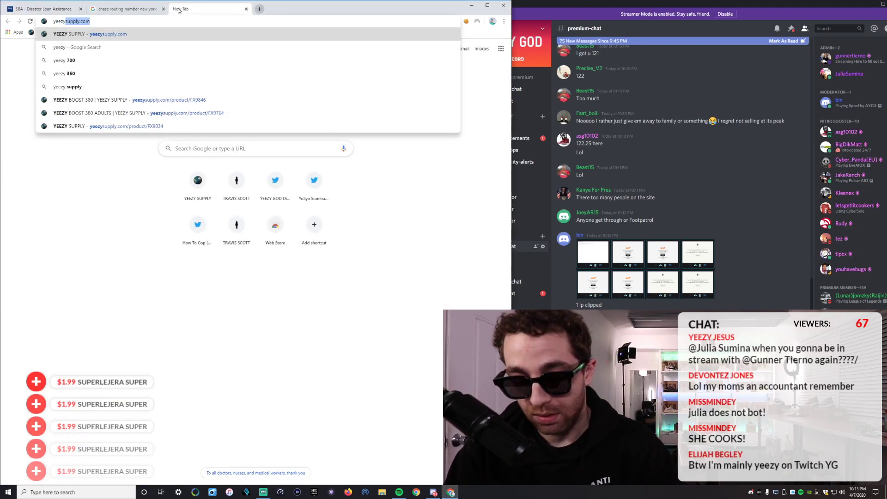
pyautogui.press('Return')
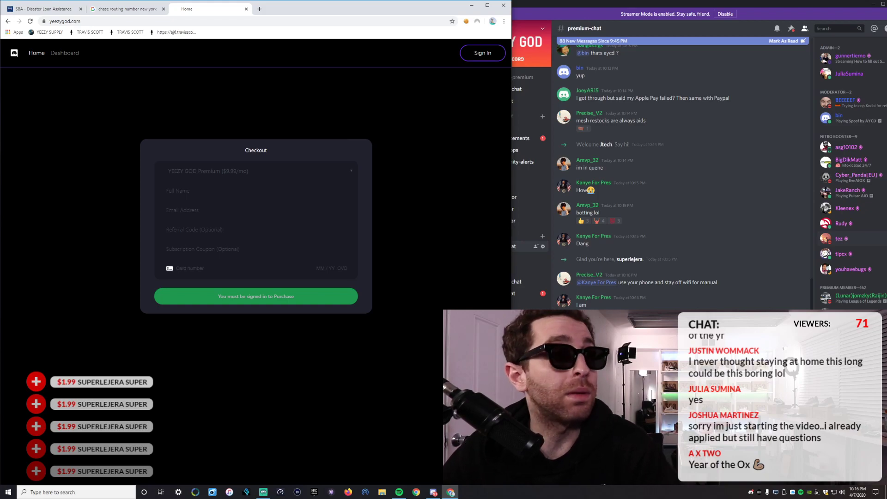
# Return to the loan application tab, scroll up, then bring up Spotify's Liked Songs.
pyautogui.click(38, 9)
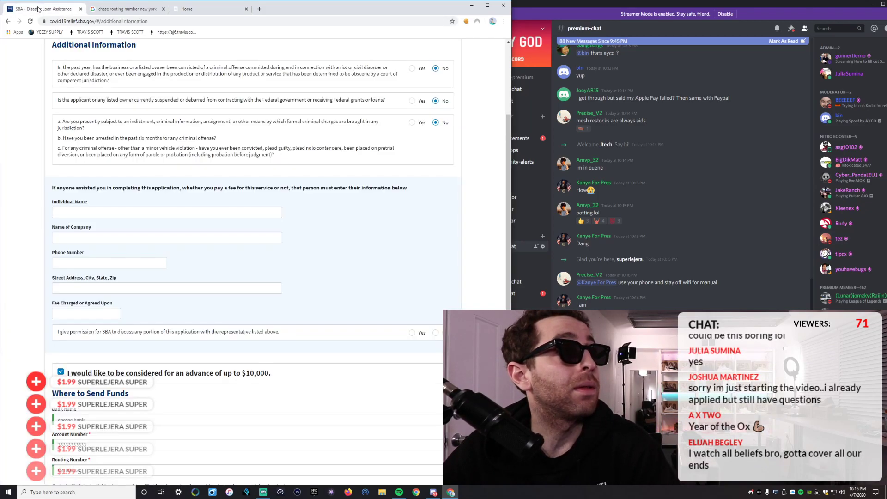
pyautogui.scroll(3, 215, 324)
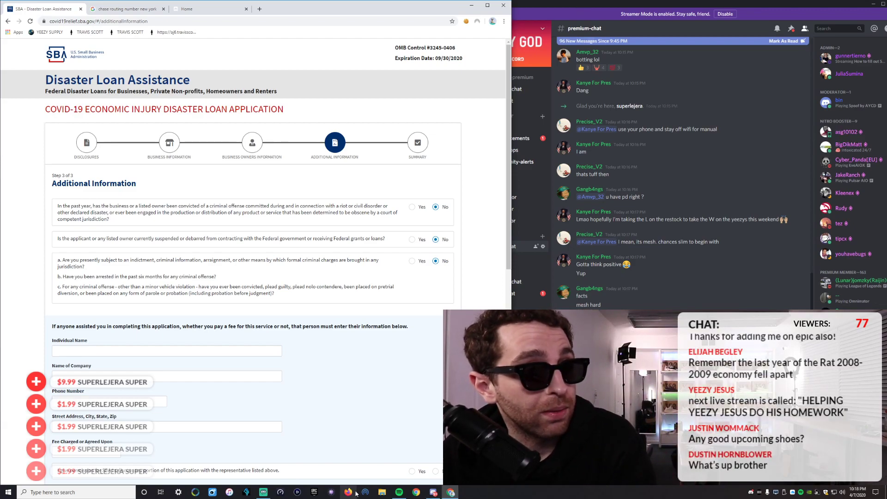
pyautogui.click(399, 492)
# Drag Pain Interlude, Skully and GOTTI from Liked Songs onto the YEEZY GOD RADIO playlist.
pyautogui.scroll(3, 271, 165)
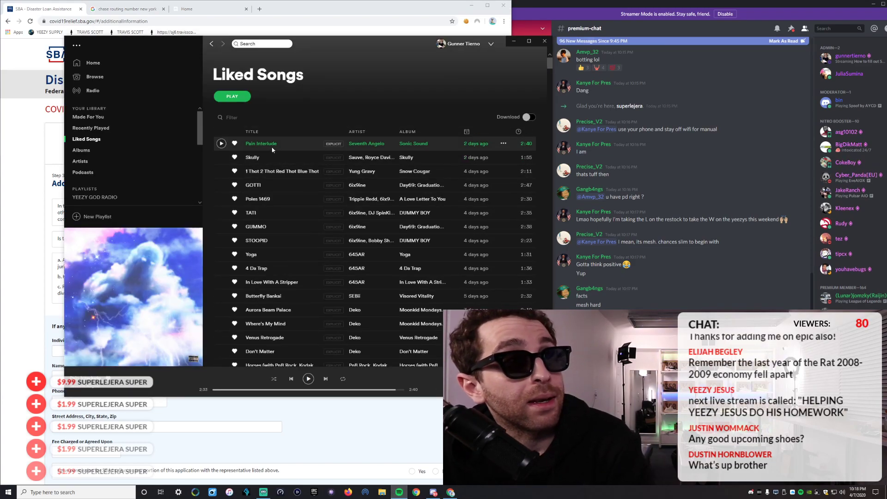
pyautogui.moveTo(354, 146); pyautogui.dragTo(98, 198)
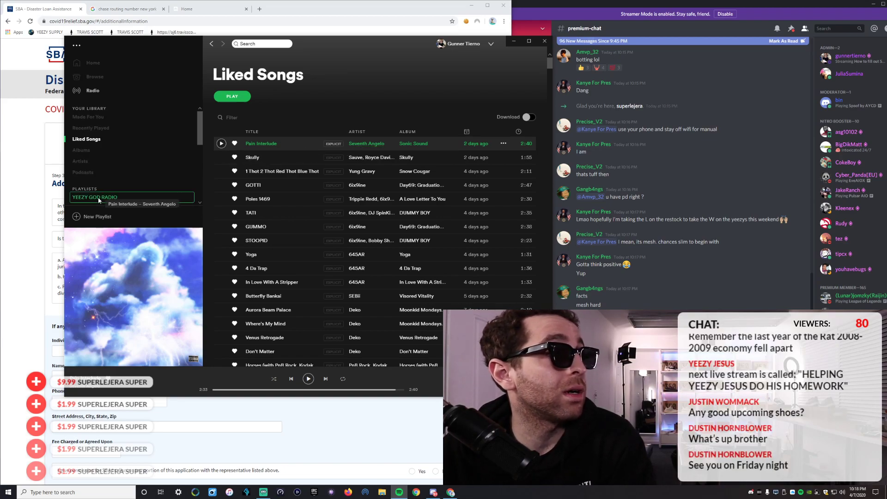
pyautogui.rightClick(98, 198)
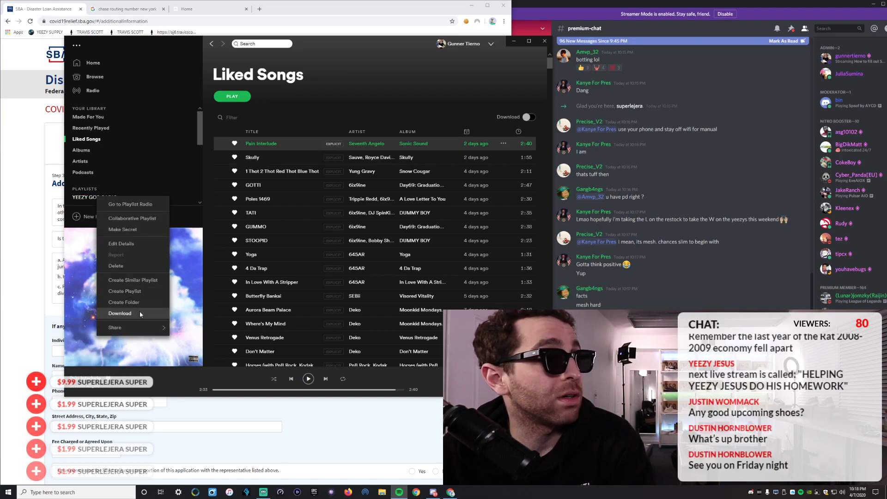
pyautogui.moveTo(146, 328)
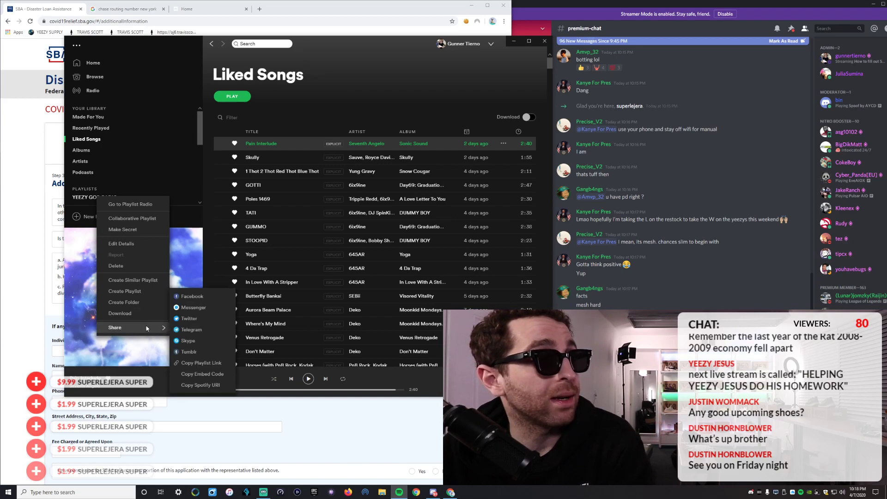
pyautogui.click(196, 363)
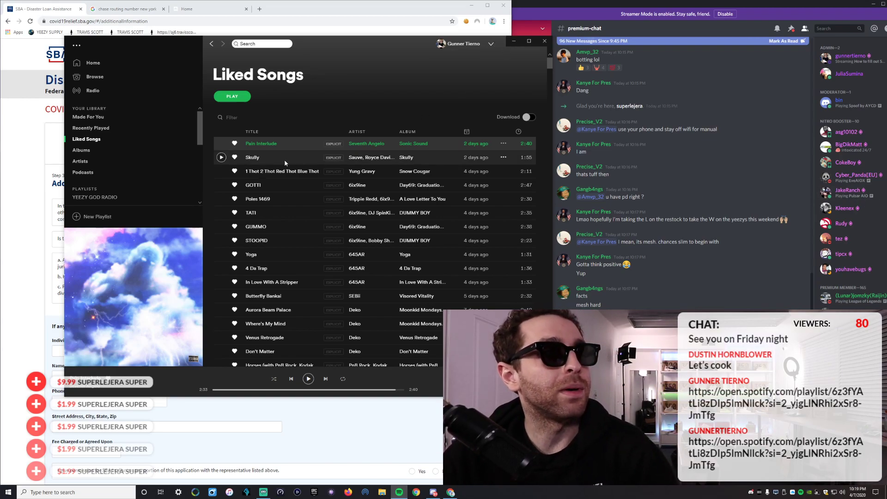
pyautogui.moveTo(283, 162); pyautogui.dragTo(122, 197)
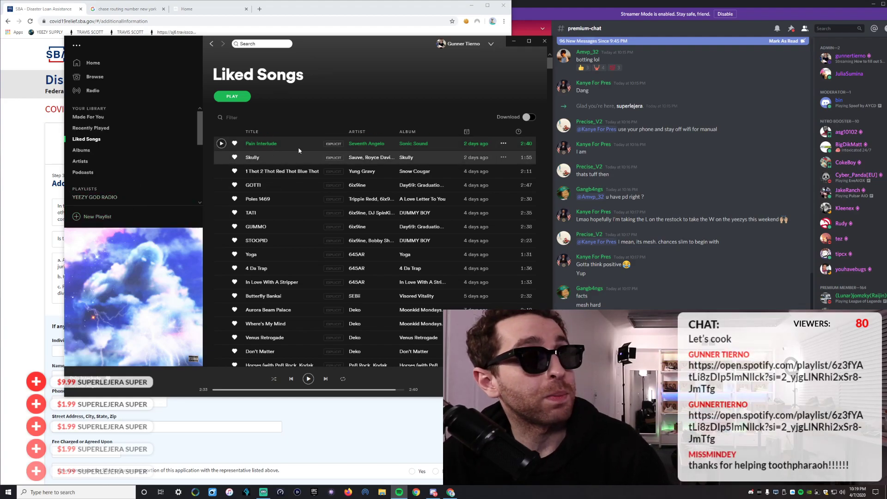
pyautogui.moveTo(331, 45); pyautogui.dragTo(399, 69)
pyautogui.moveTo(345, 209); pyautogui.dragTo(197, 222)
# Minimize Spotify and scroll the loan form down to the Where to Send Funds details.
pyautogui.click(581, 67)
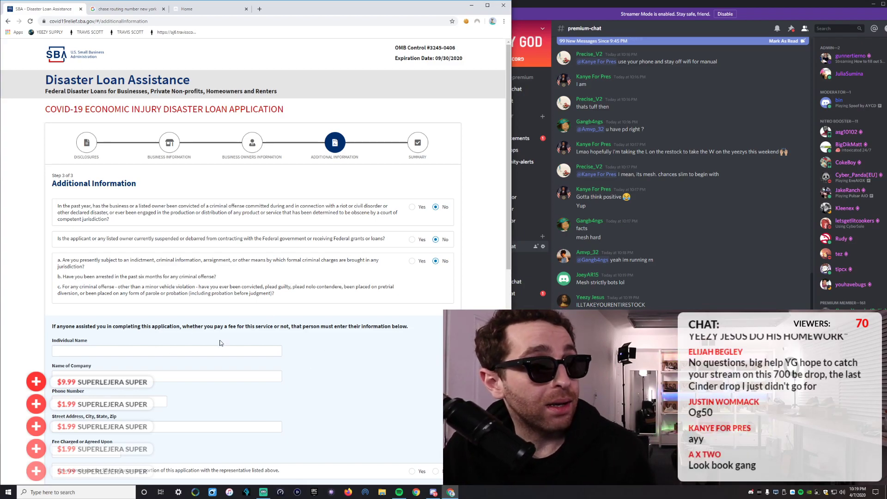
pyautogui.scroll(-9, 178, 343)
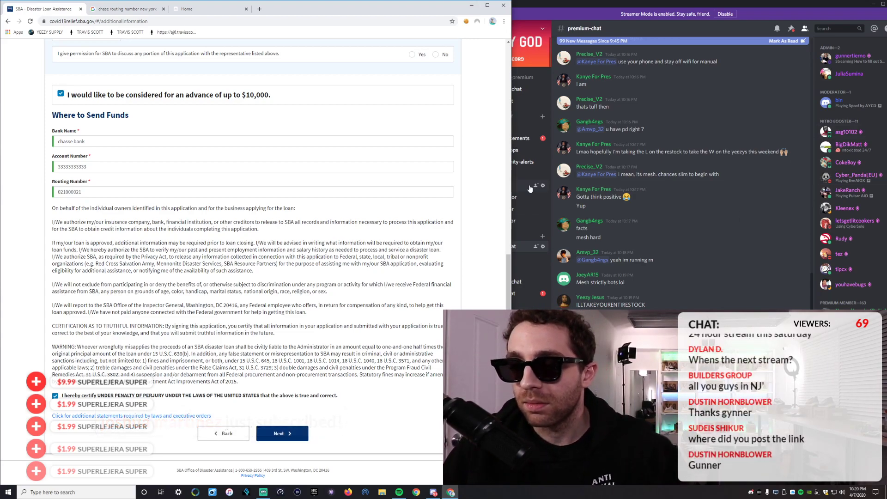
# Select 'additionalInformation' in the page address, scroll to the form top, then switch to Streamlabs OBS.
pyautogui.doubleClick(155, 23)
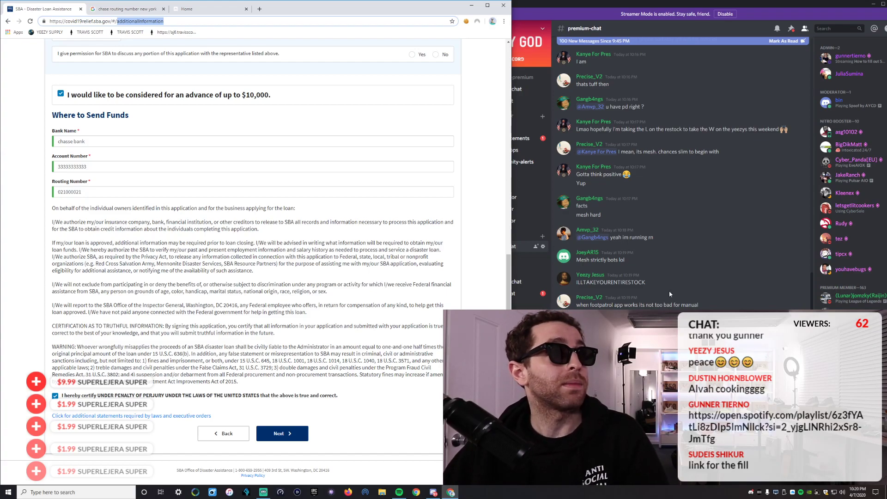
pyautogui.scroll(10, 276, 263)
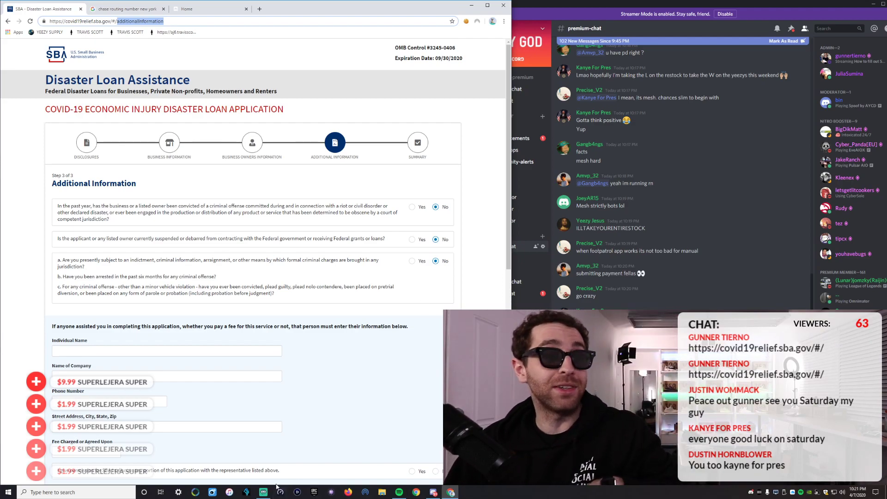
pyautogui.click(263, 492)
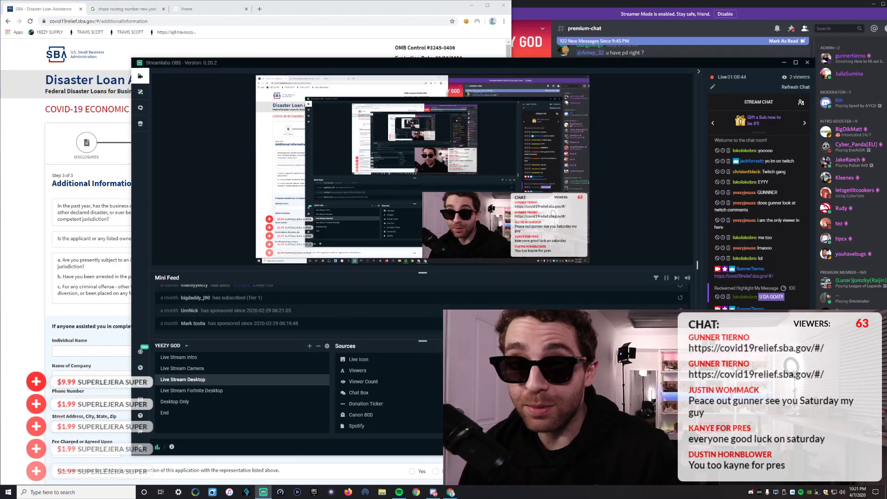